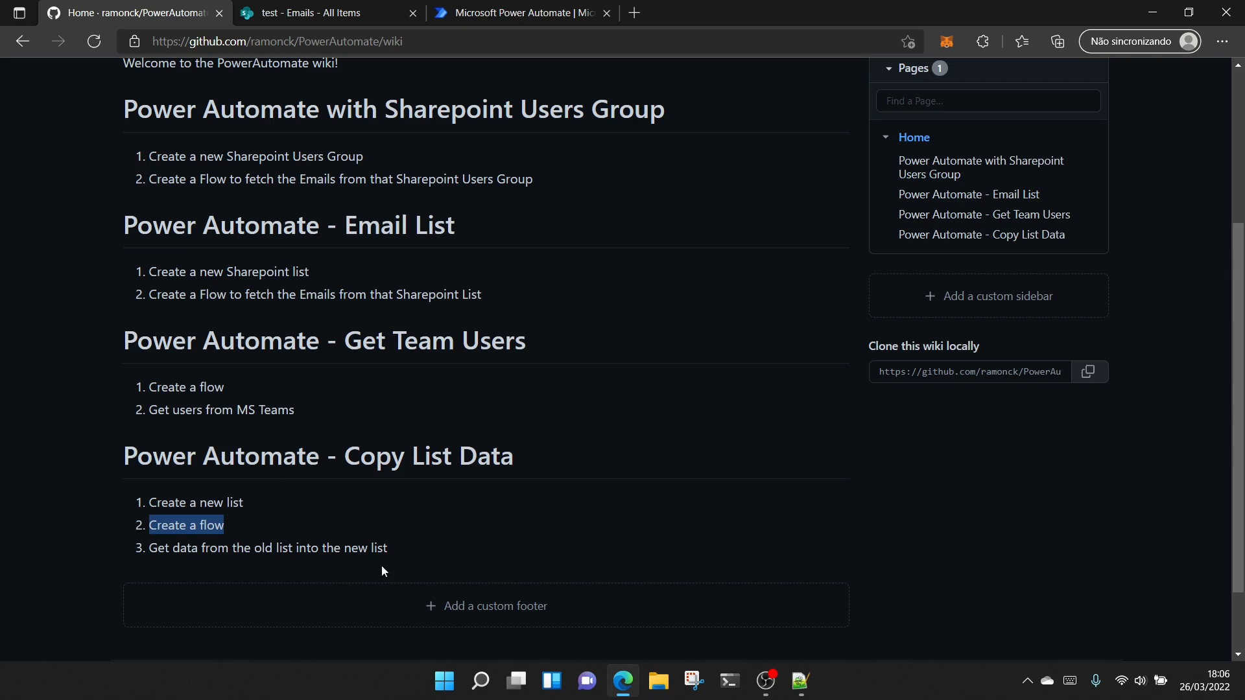
# Switch to the SharePoint Emails list and add a single line of text column named testcolumn.
pyautogui.moveTo(413, 545); pyautogui.dragTo(151, 558)
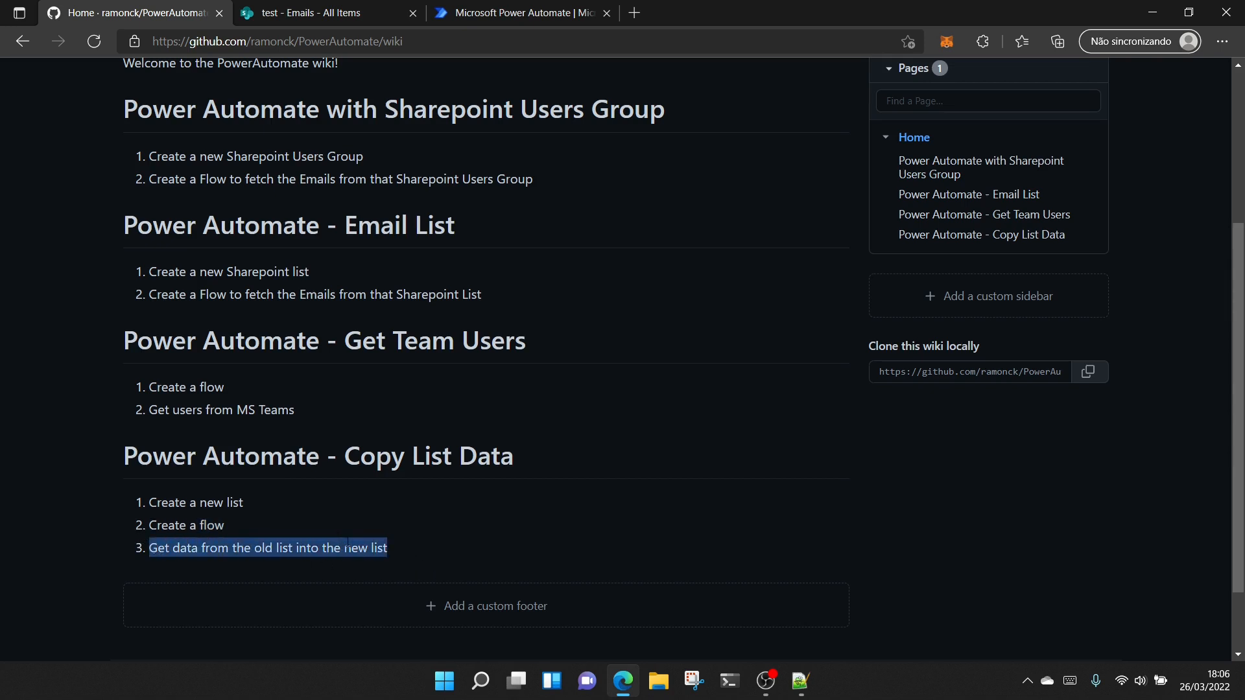
pyautogui.click(363, 17)
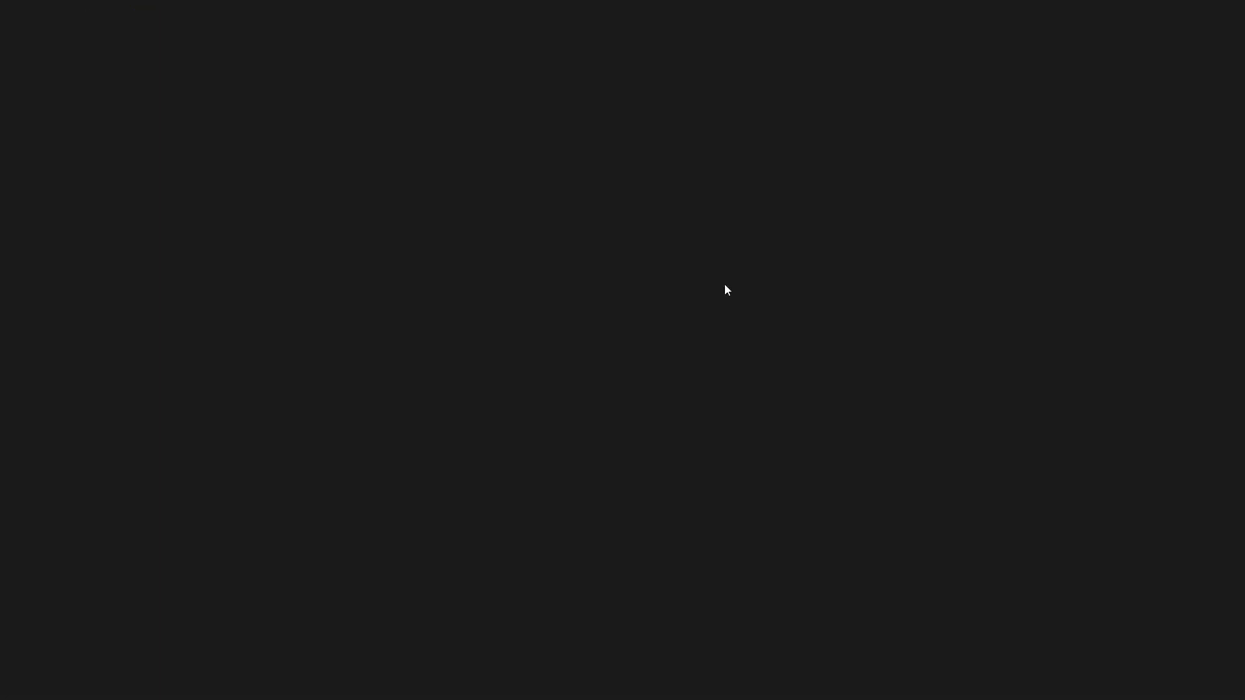
pyautogui.click(728, 287)
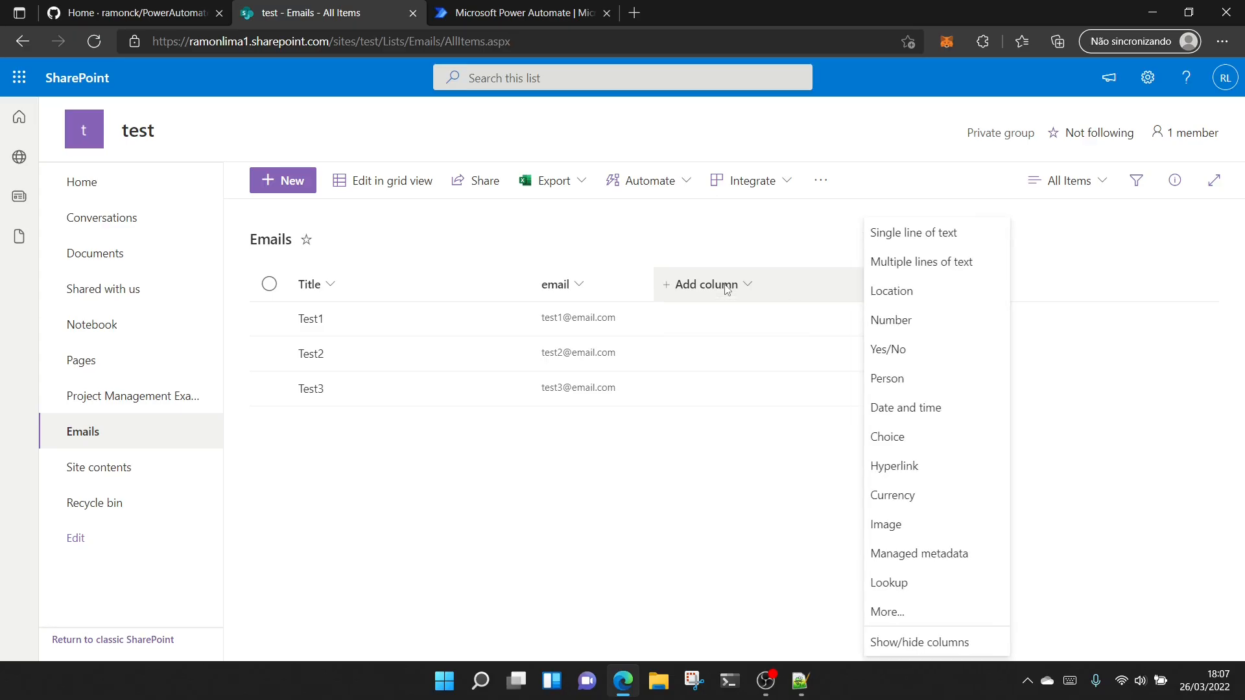
pyautogui.click(947, 234)
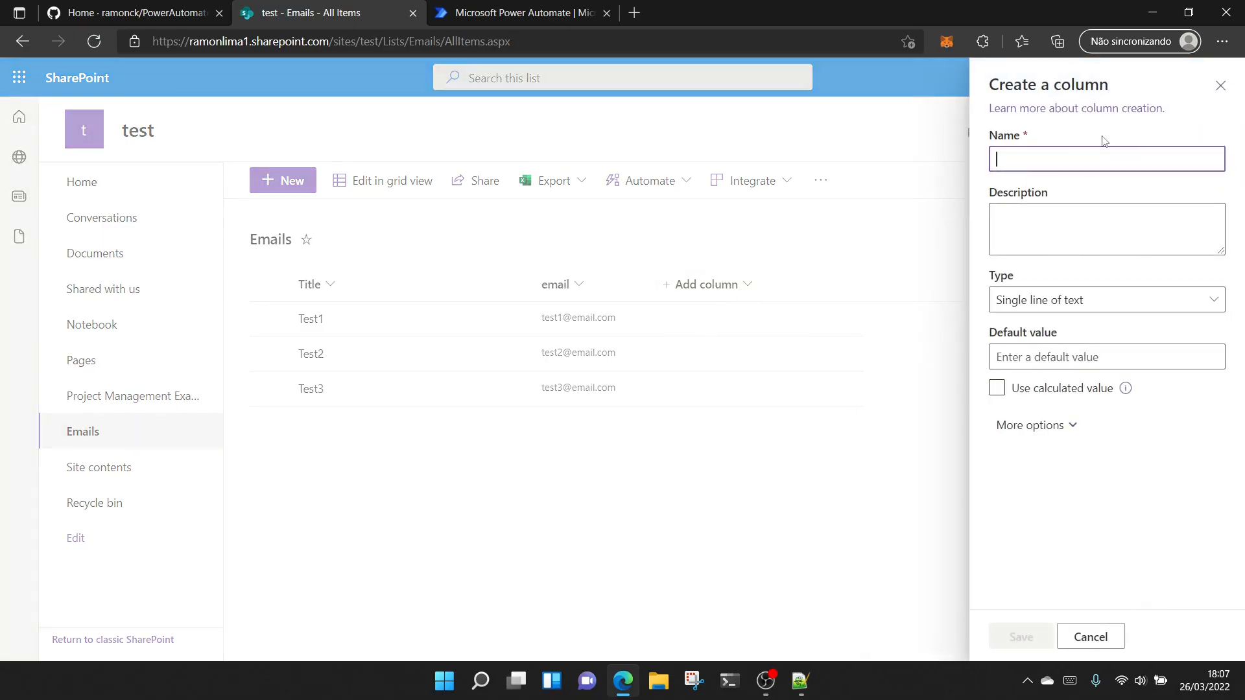
pyautogui.write('test')
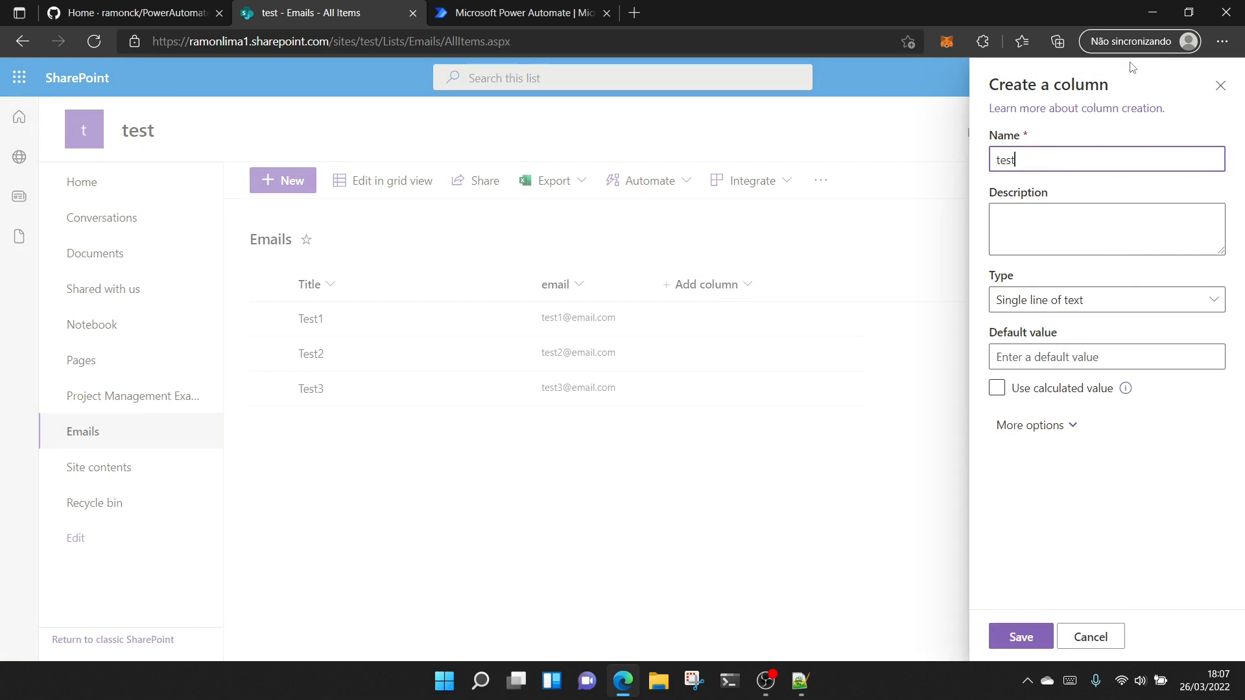
pyautogui.write('cp')
pyautogui.click(1021, 637)
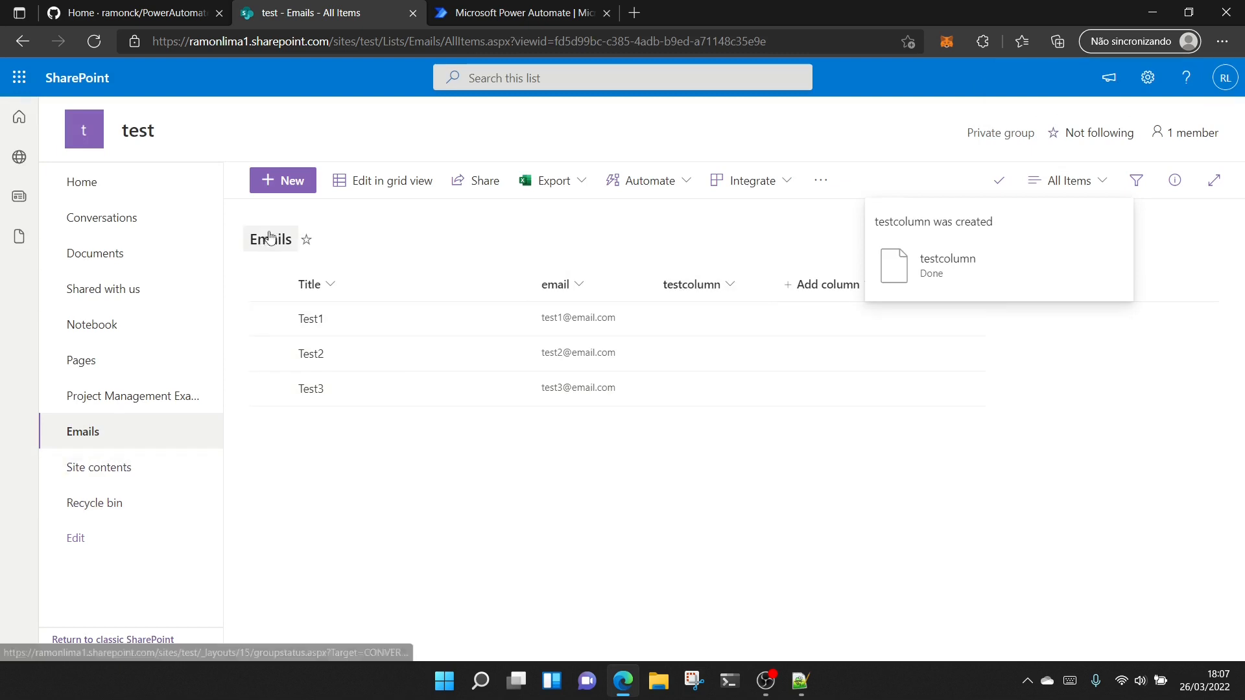
# Create a new blank list named Emails2 from the site contents, keeping it shown in the site navigation.
pyautogui.click(111, 472)
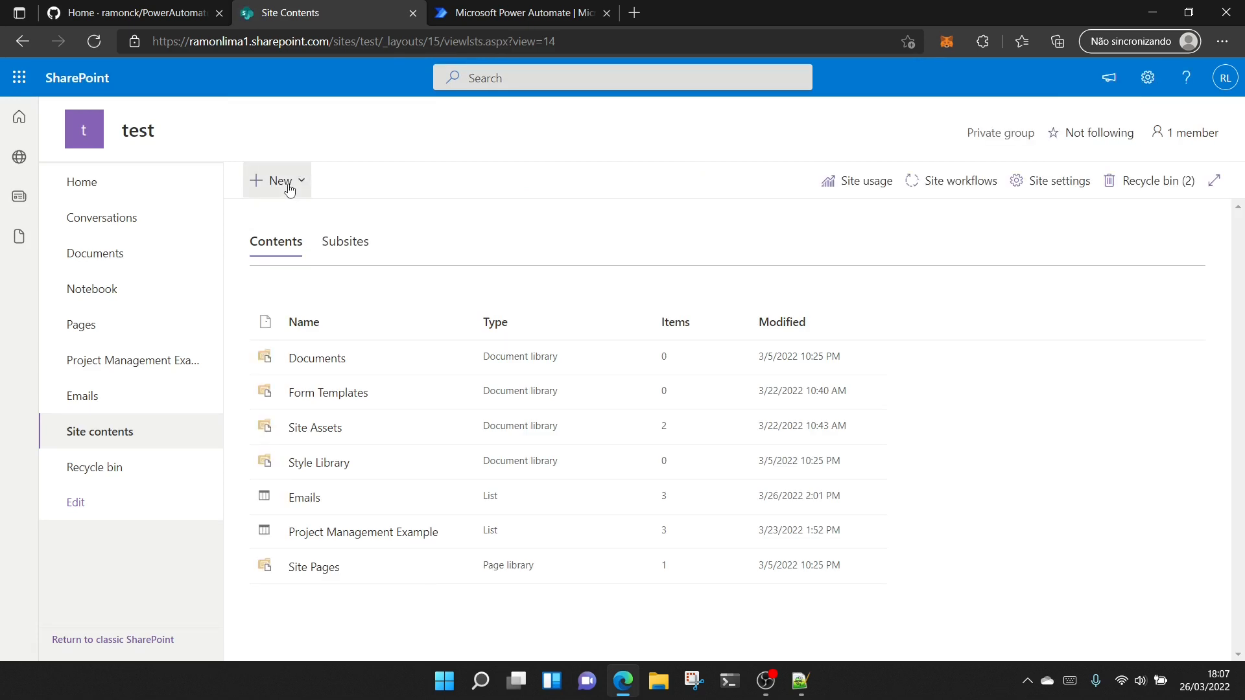
pyautogui.click(290, 189)
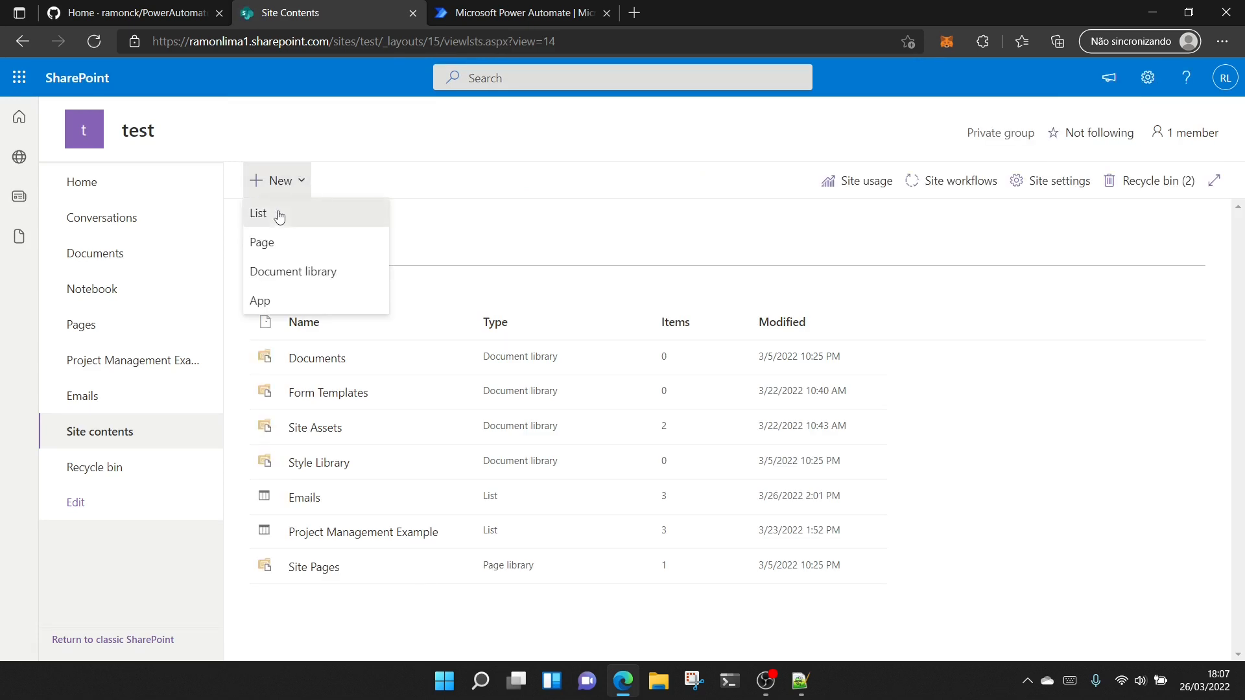
pyautogui.click(279, 215)
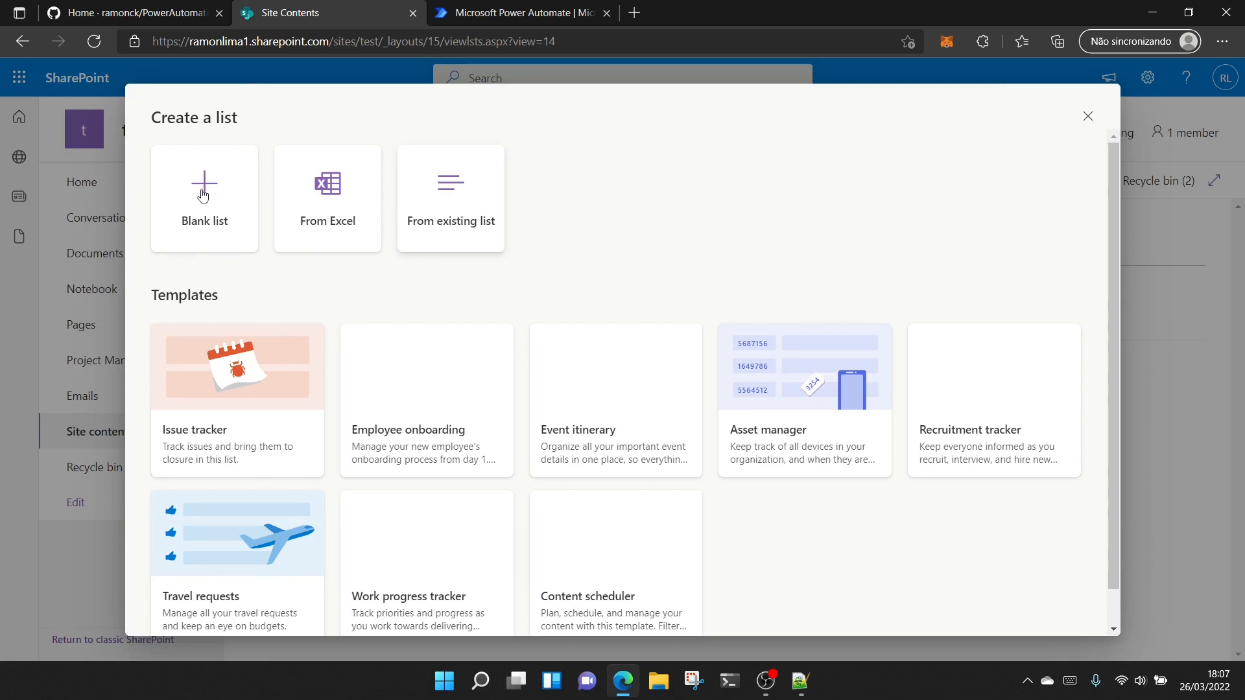
pyautogui.click(203, 195)
pyautogui.write('Emails')
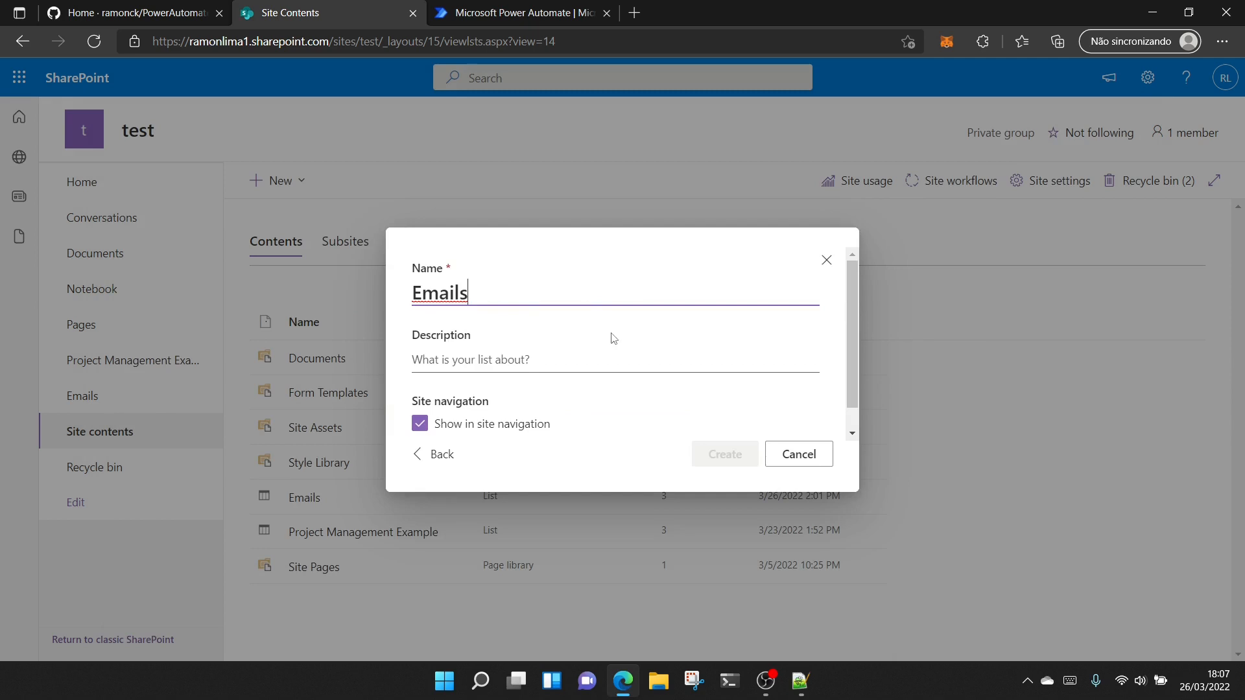
pyautogui.click(673, 359)
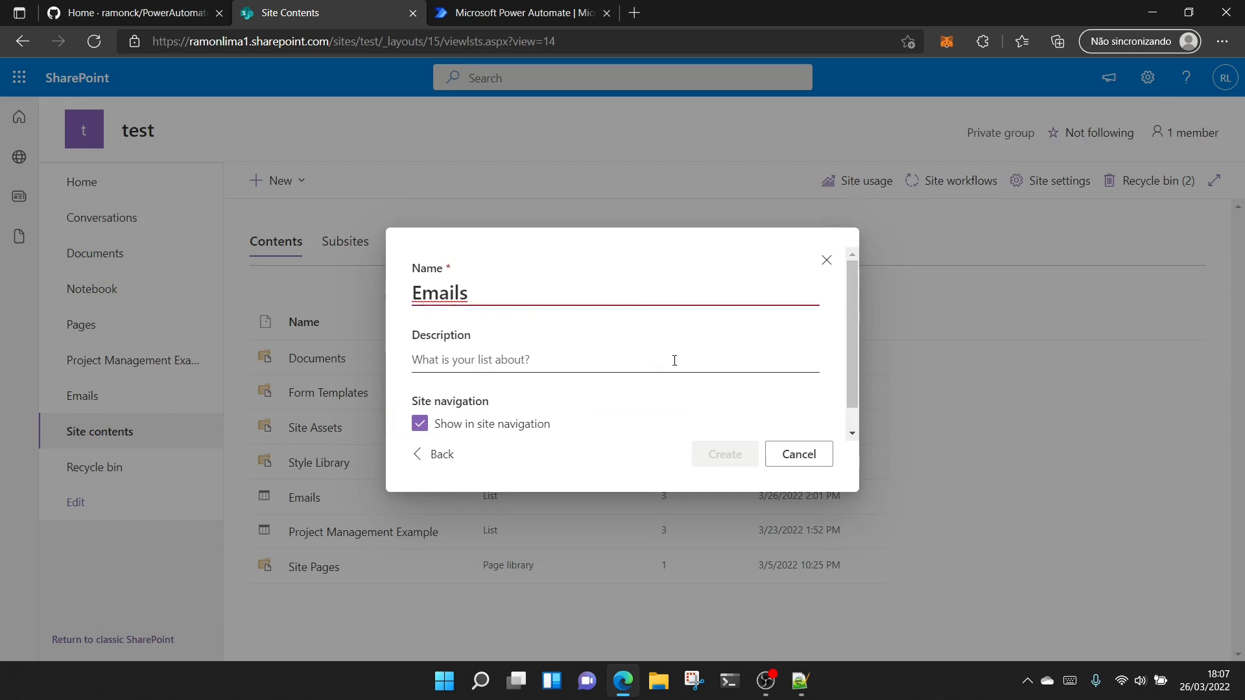
pyautogui.click(521, 296)
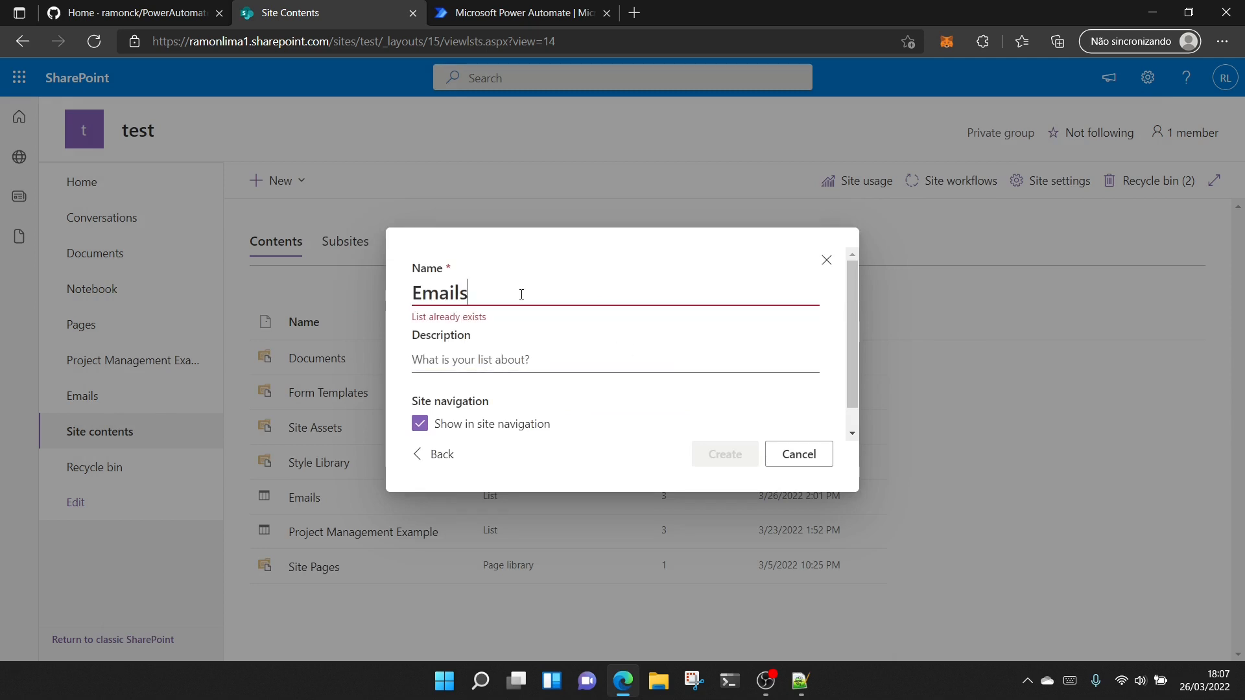
pyautogui.write('2')
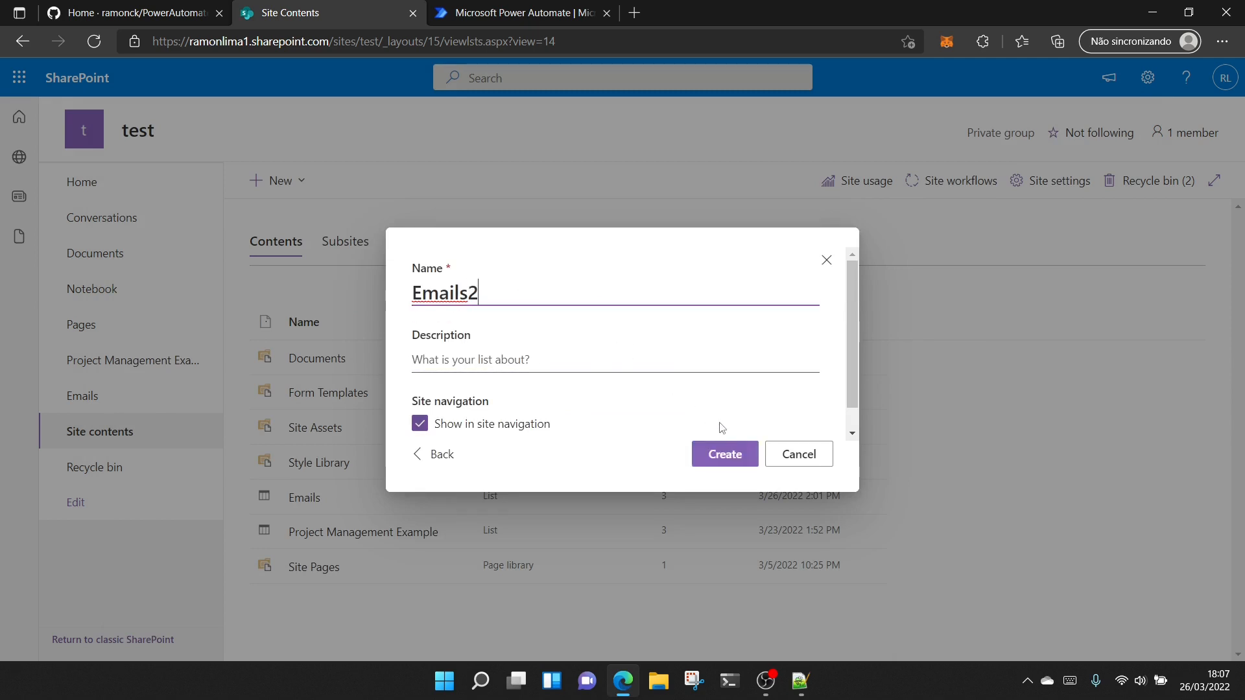
pyautogui.click(716, 457)
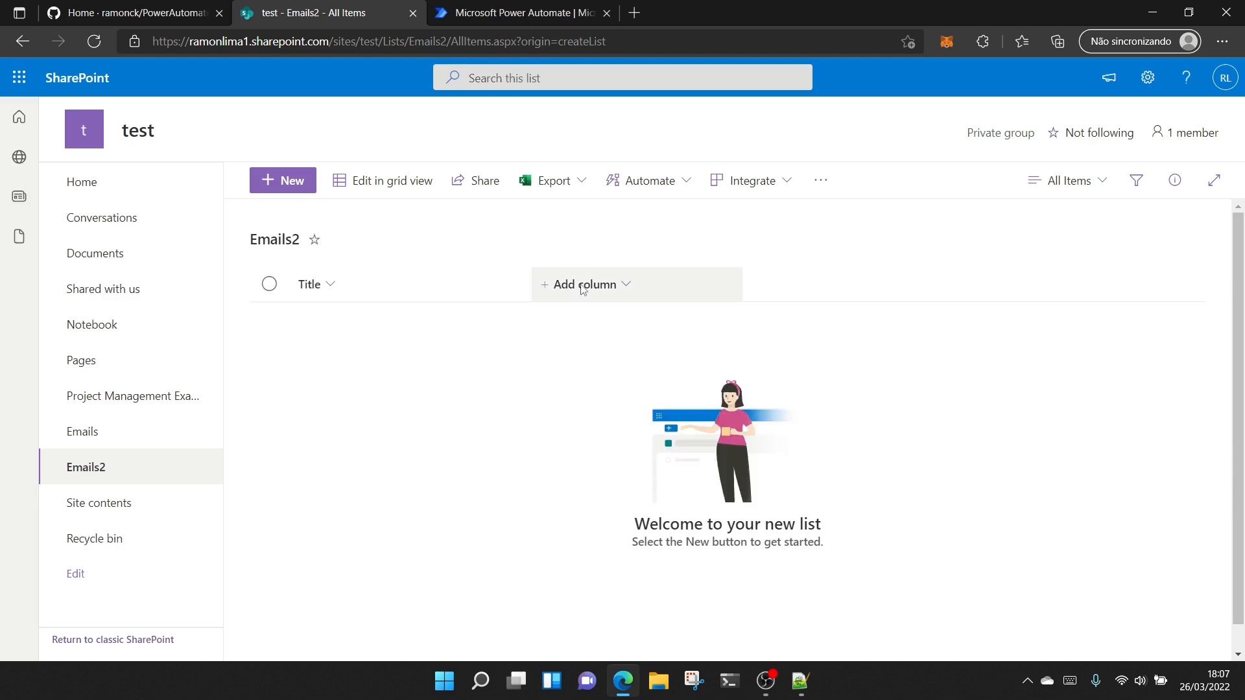
# Add a single line of text column named email to the Emails2 list, then reopen the Emails list.
pyautogui.click(583, 285)
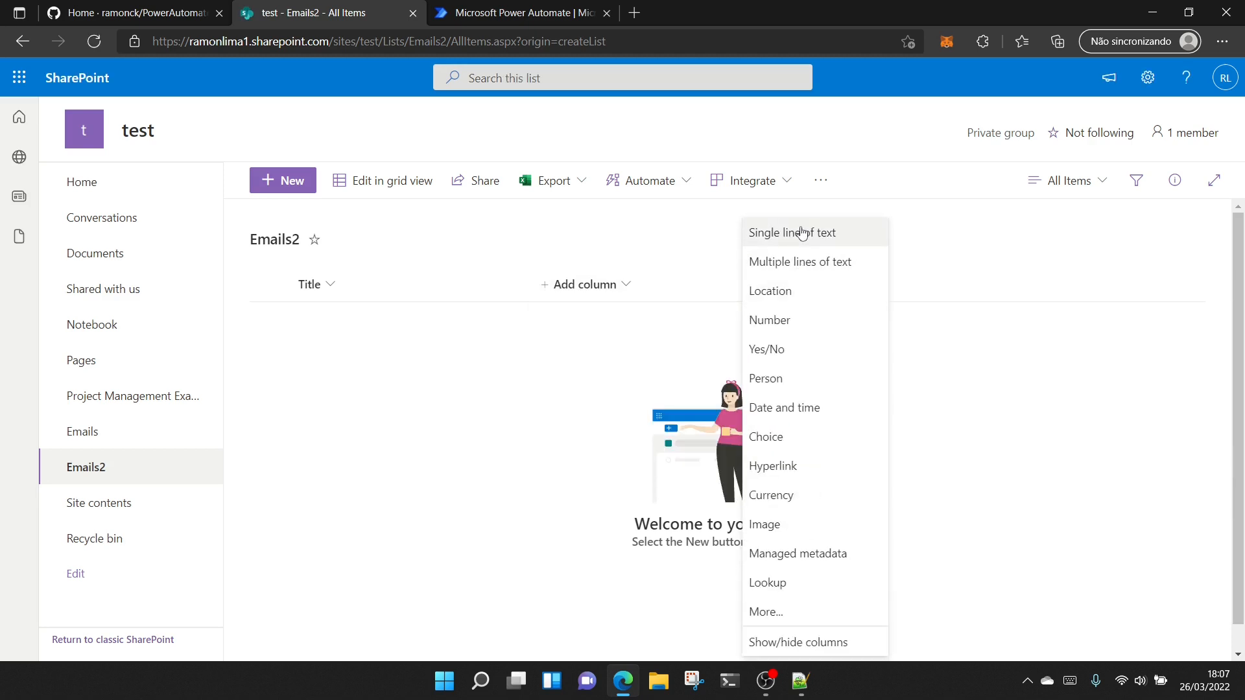
pyautogui.click(773, 242)
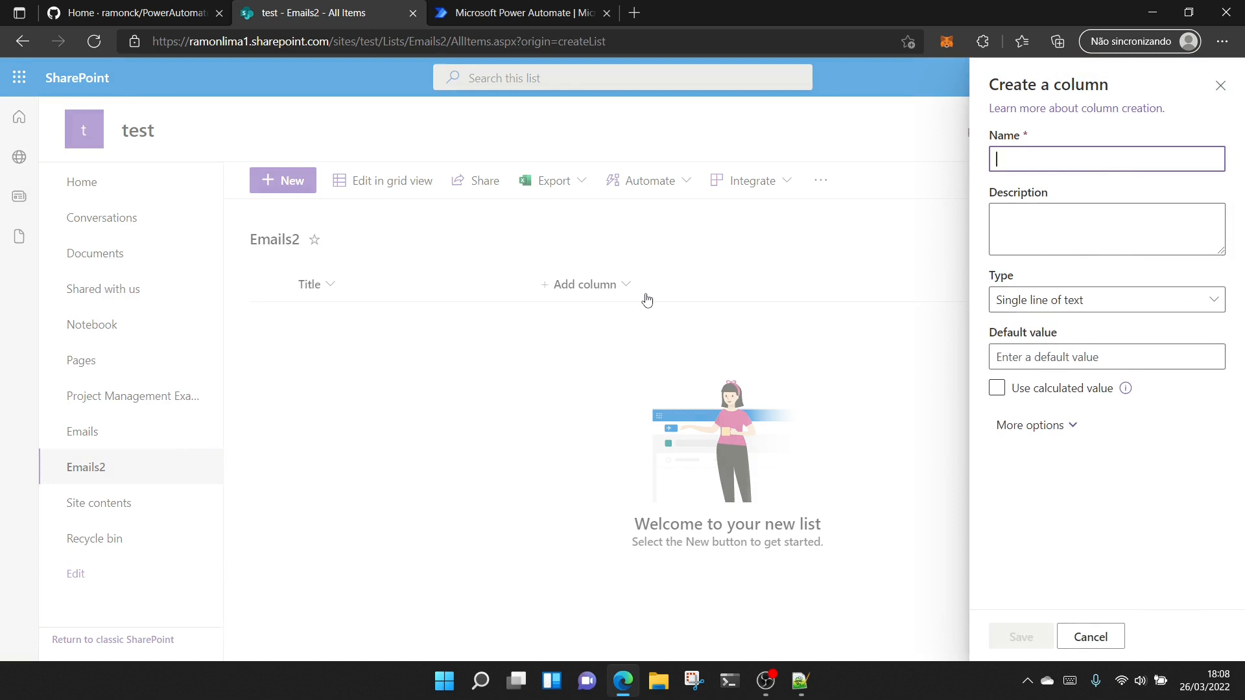
pyautogui.write('email')
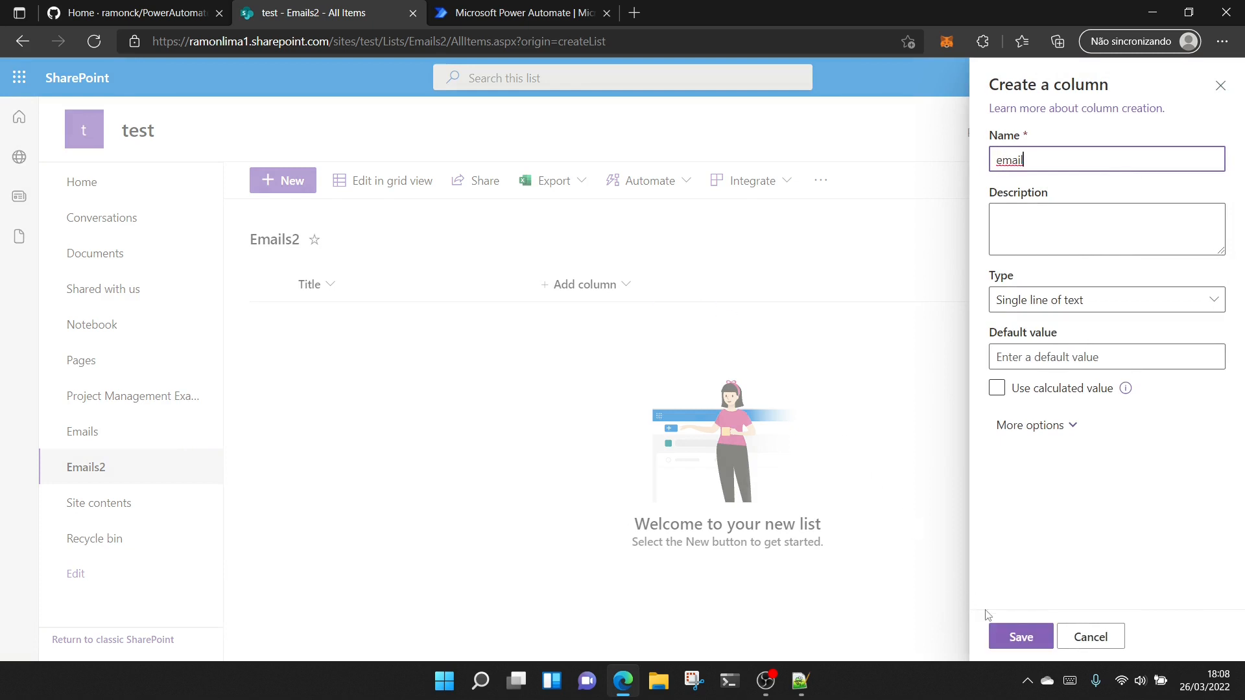
pyautogui.click(1012, 635)
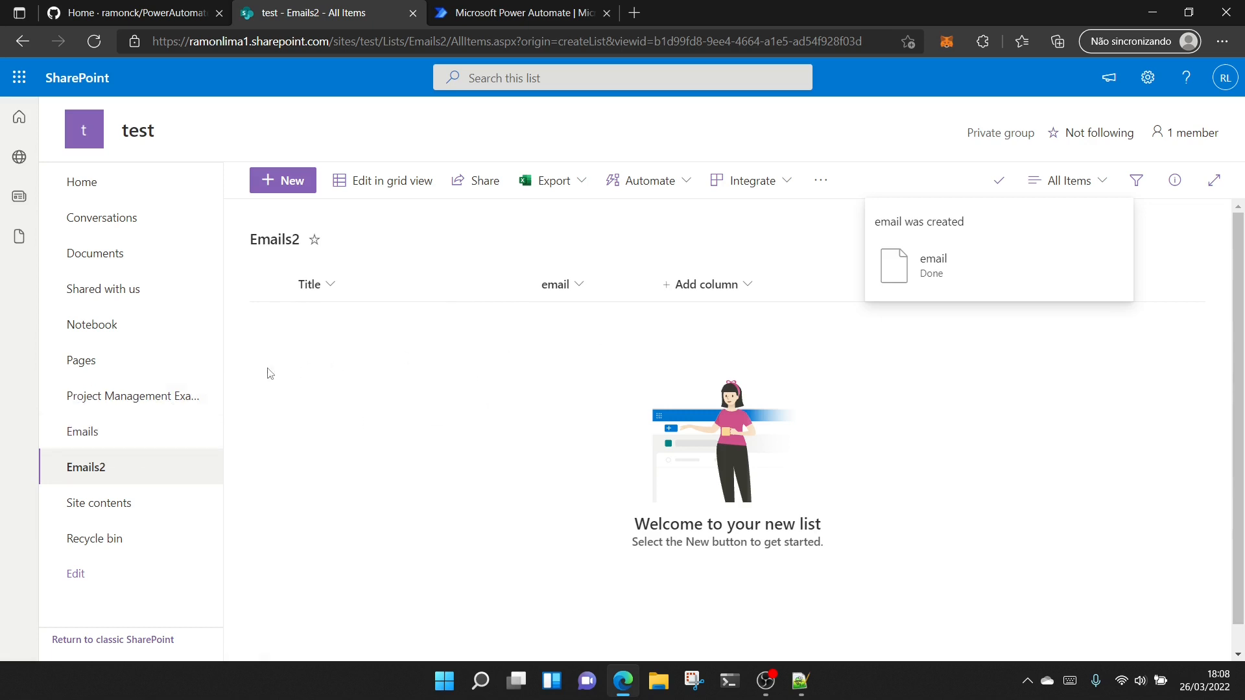
pyautogui.click(83, 440)
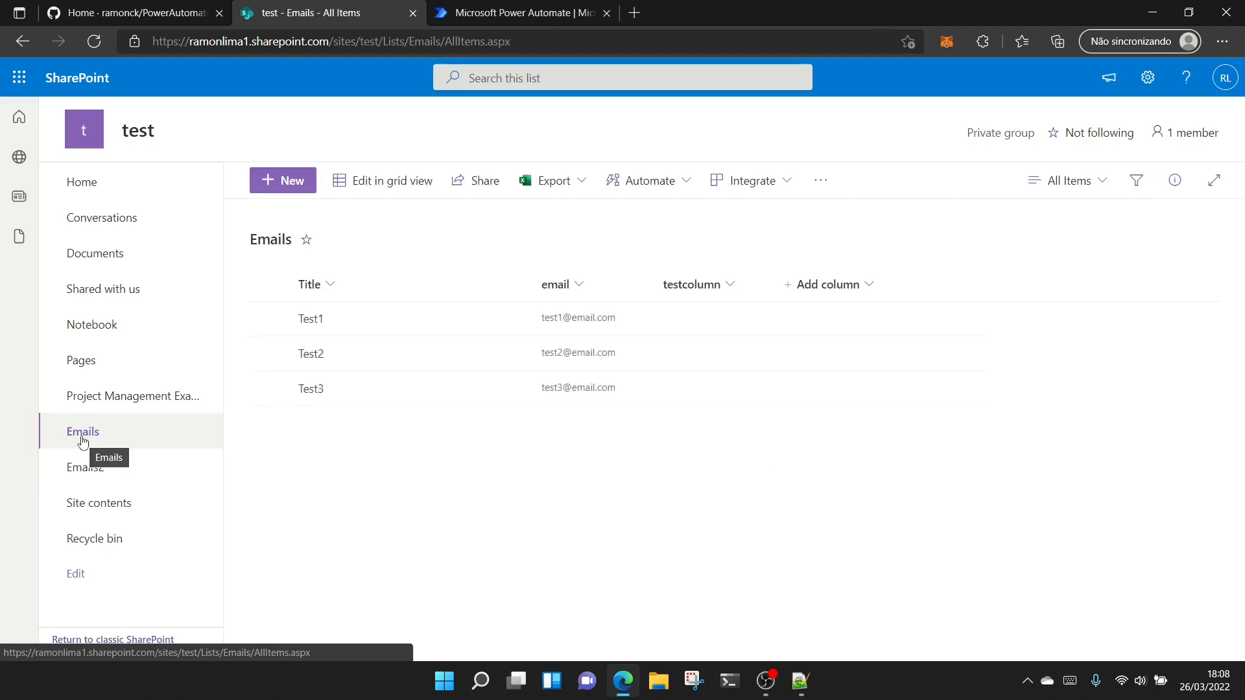
# Switch to Power Automate and create an instant cloud flow named GetData that is triggered manually.
pyautogui.click(555, 8)
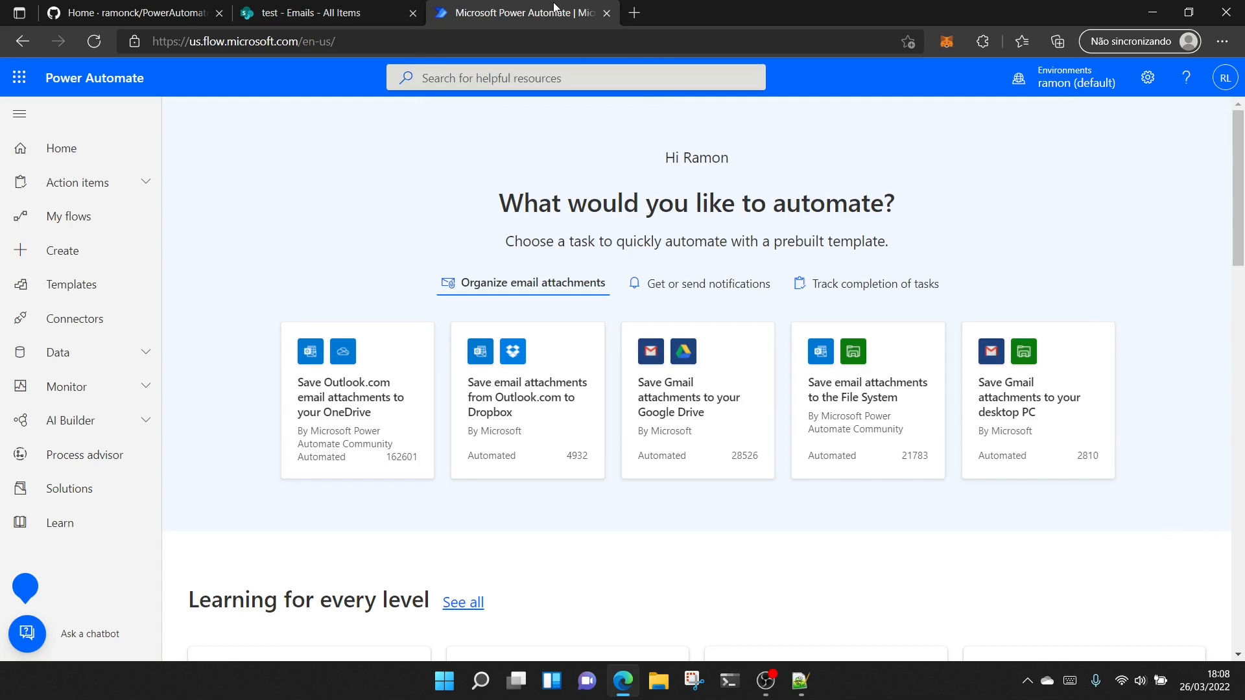
pyautogui.click(49, 256)
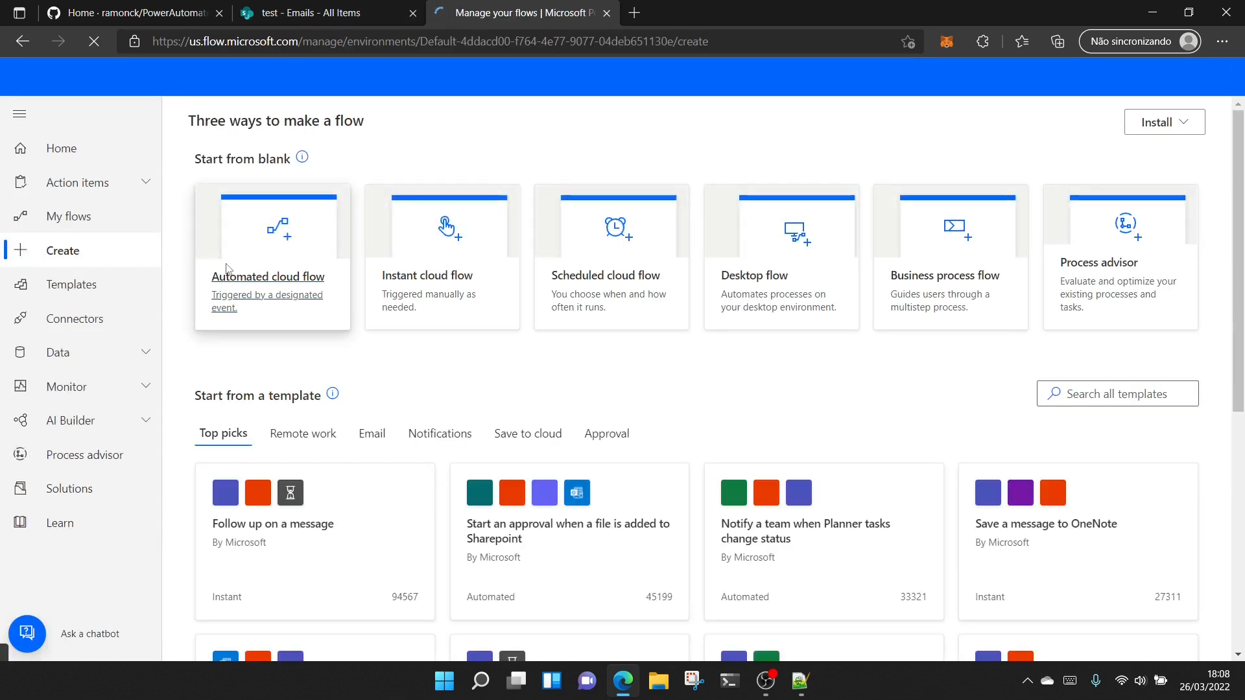
pyautogui.click(438, 286)
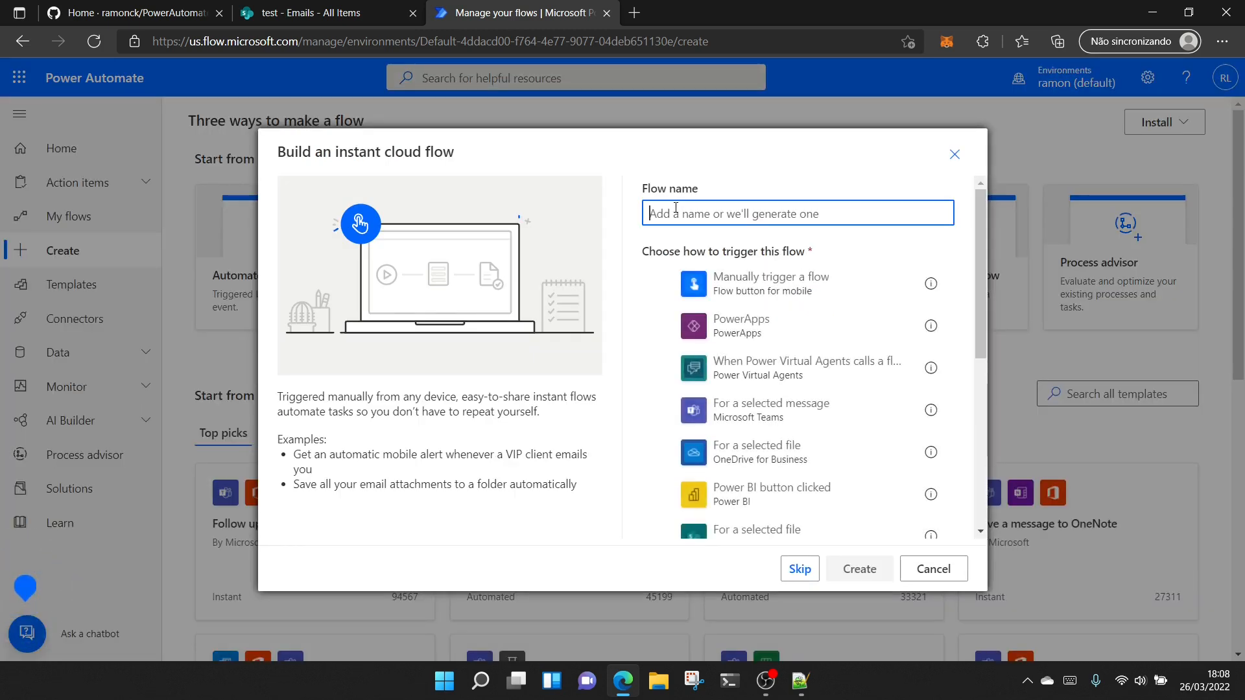
pyautogui.write('GetData')
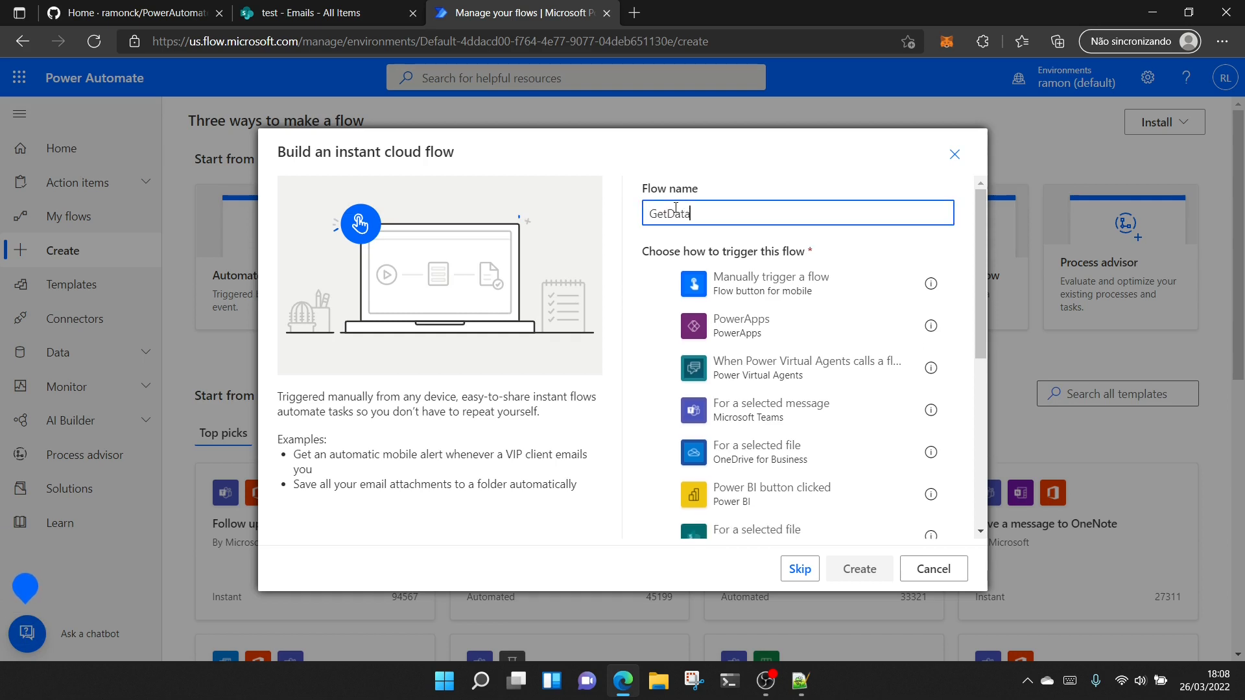
pyautogui.click(665, 291)
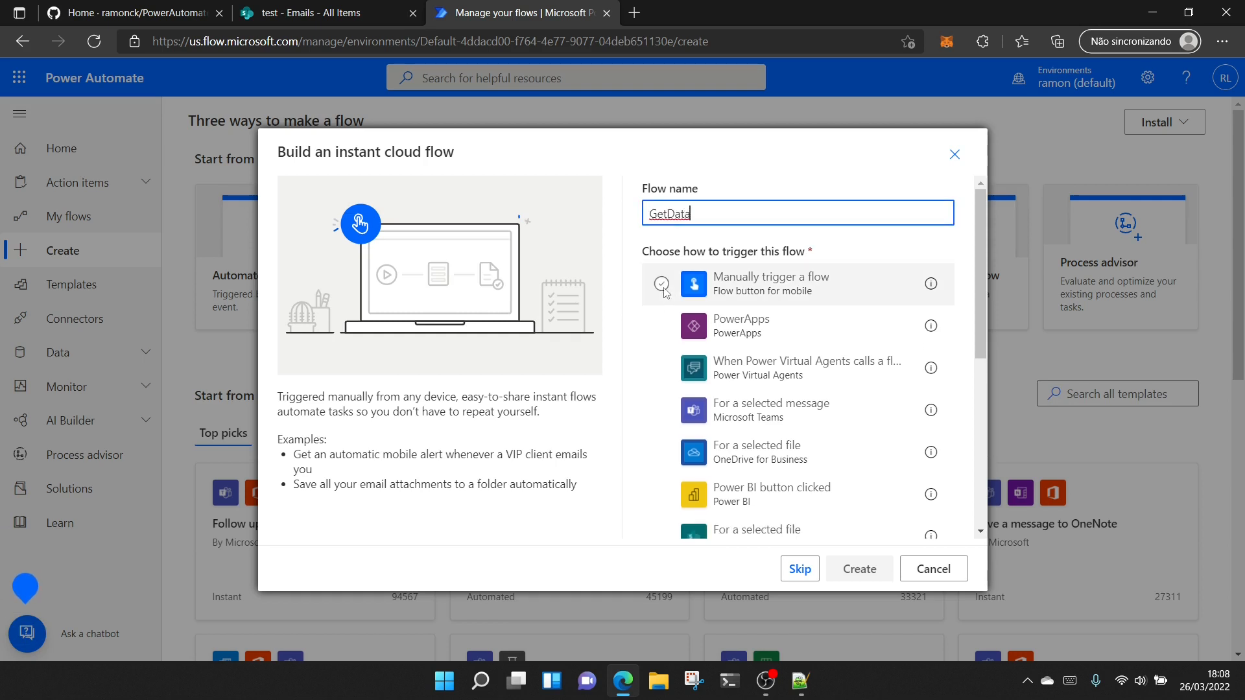
pyautogui.click(857, 570)
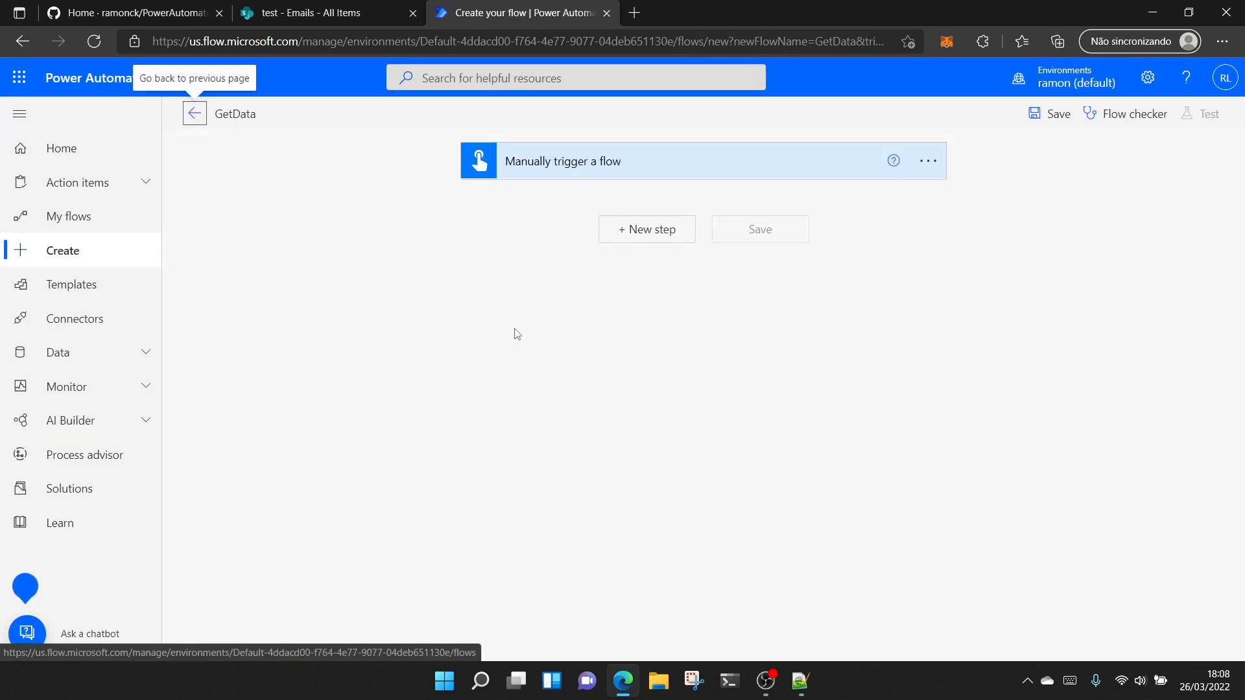
# Add a SharePoint Get items action to the flow, with the test site as Site Address and Emails as List Name.
pyautogui.click(640, 231)
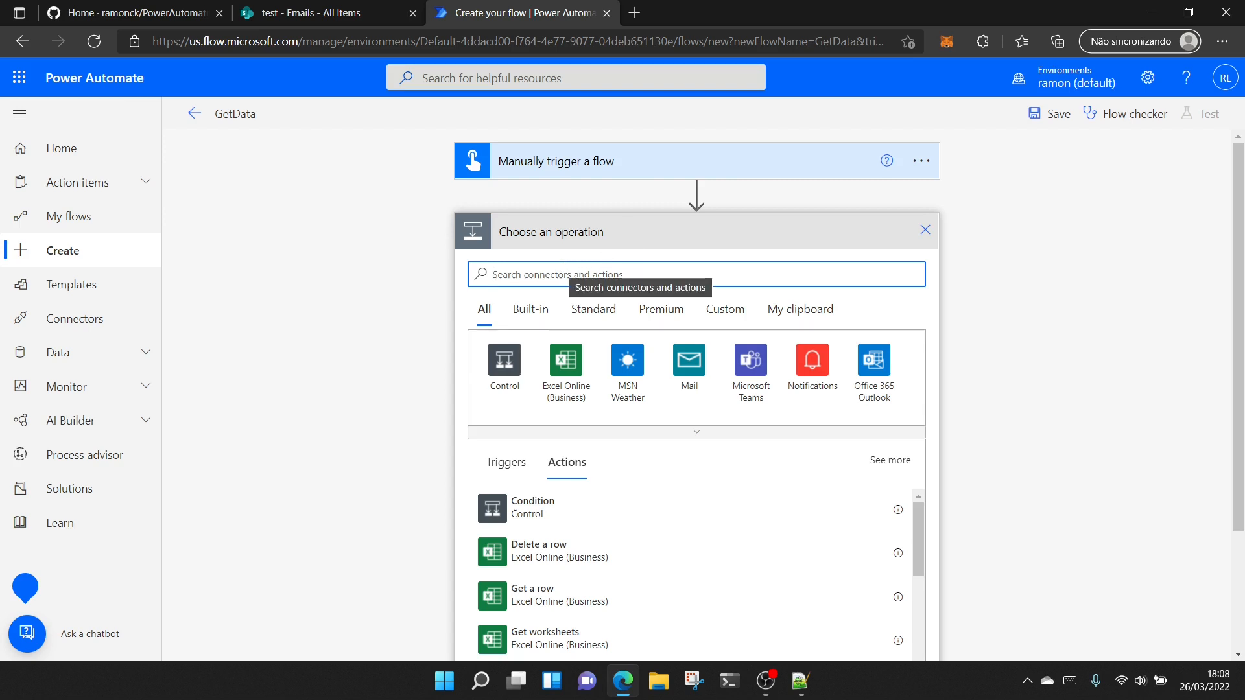
pyautogui.write('get items')
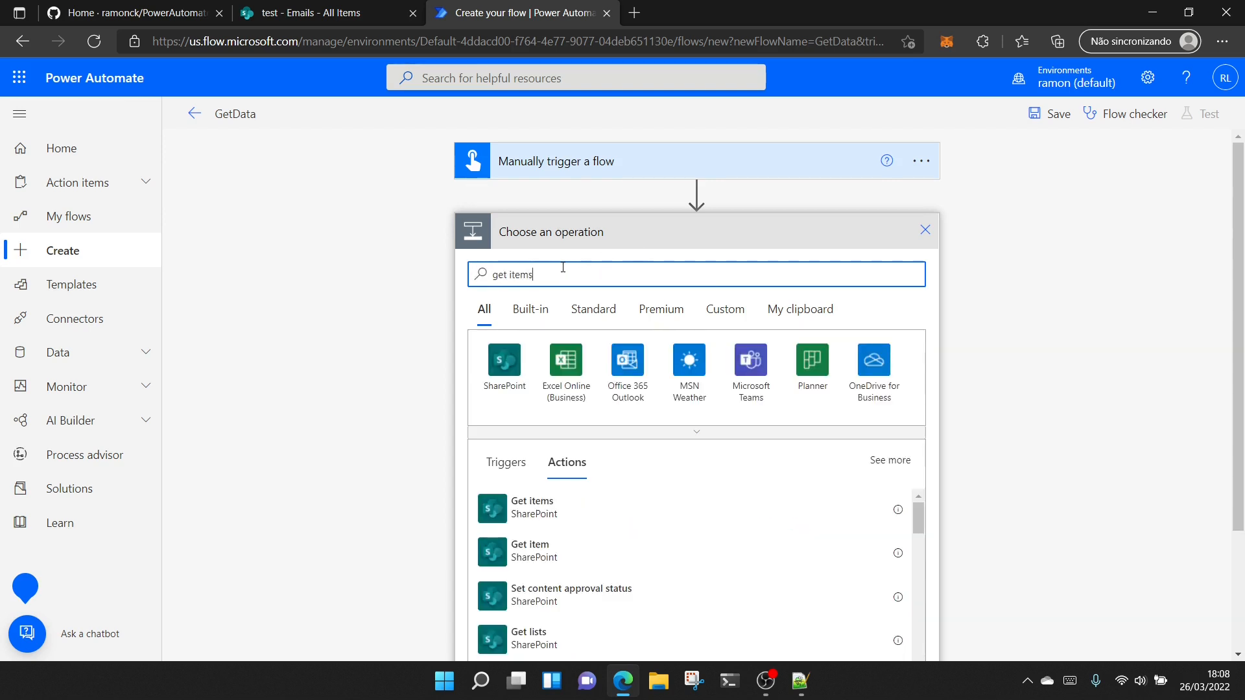
pyautogui.click(564, 512)
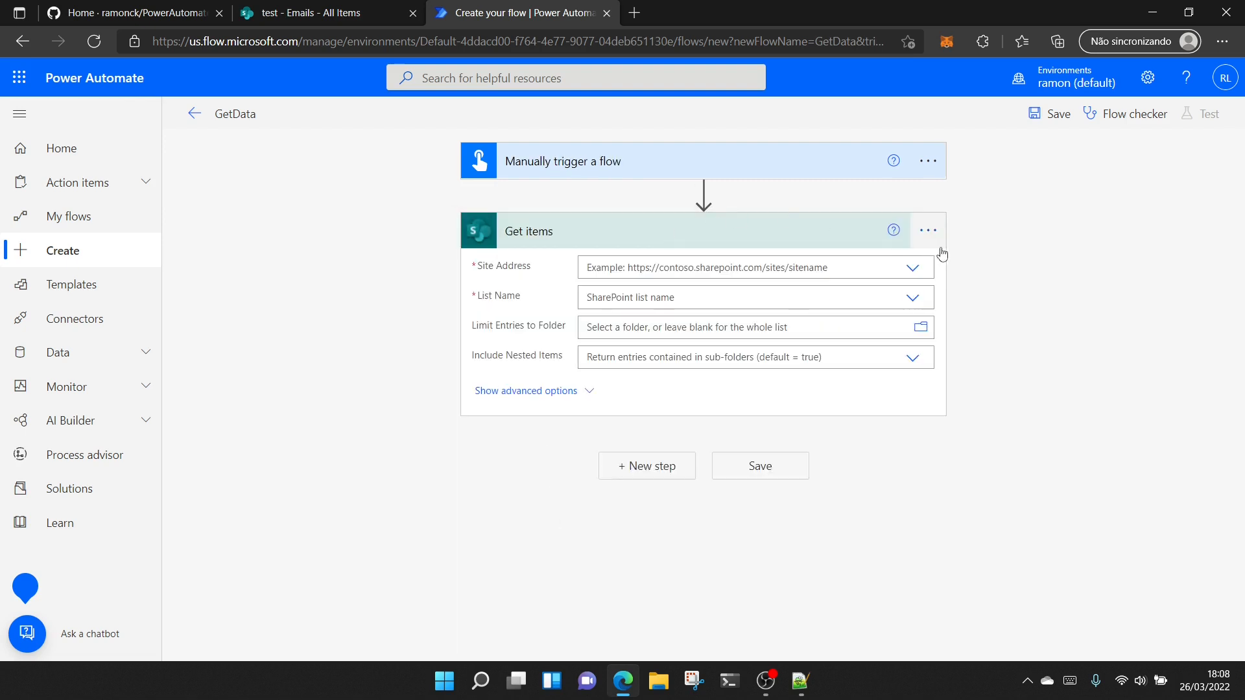
pyautogui.click(913, 269)
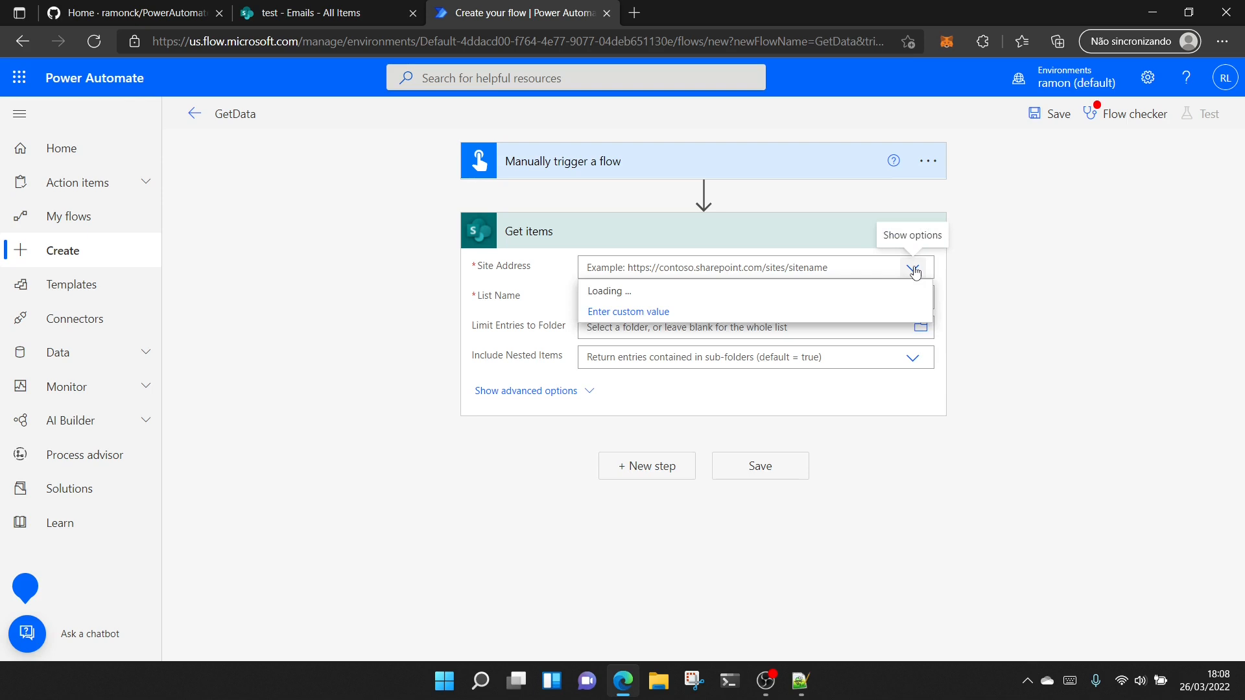
pyautogui.click(767, 314)
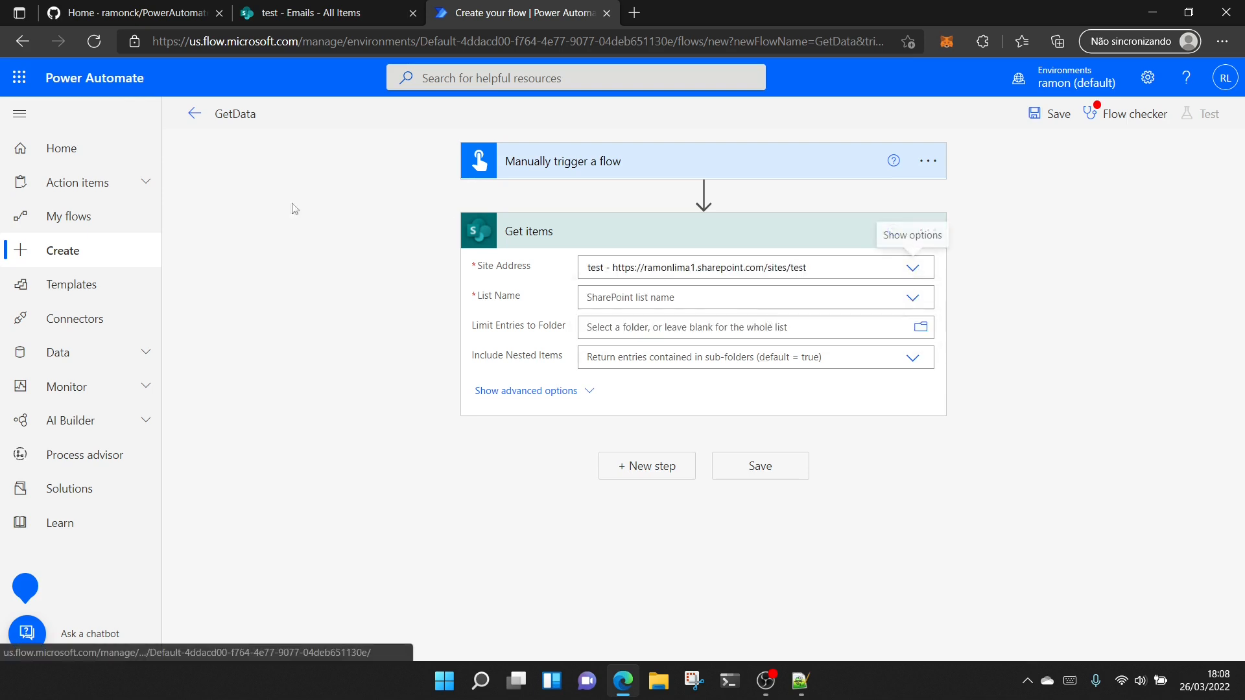
pyautogui.click(912, 301)
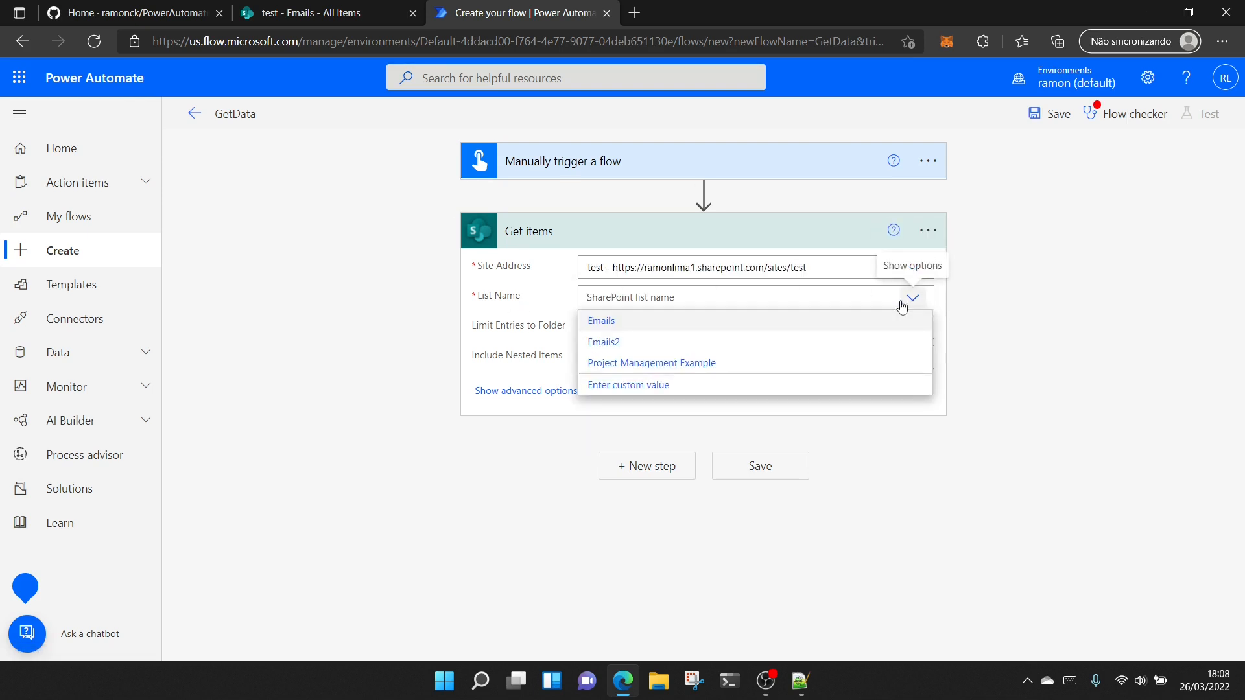
pyautogui.click(627, 328)
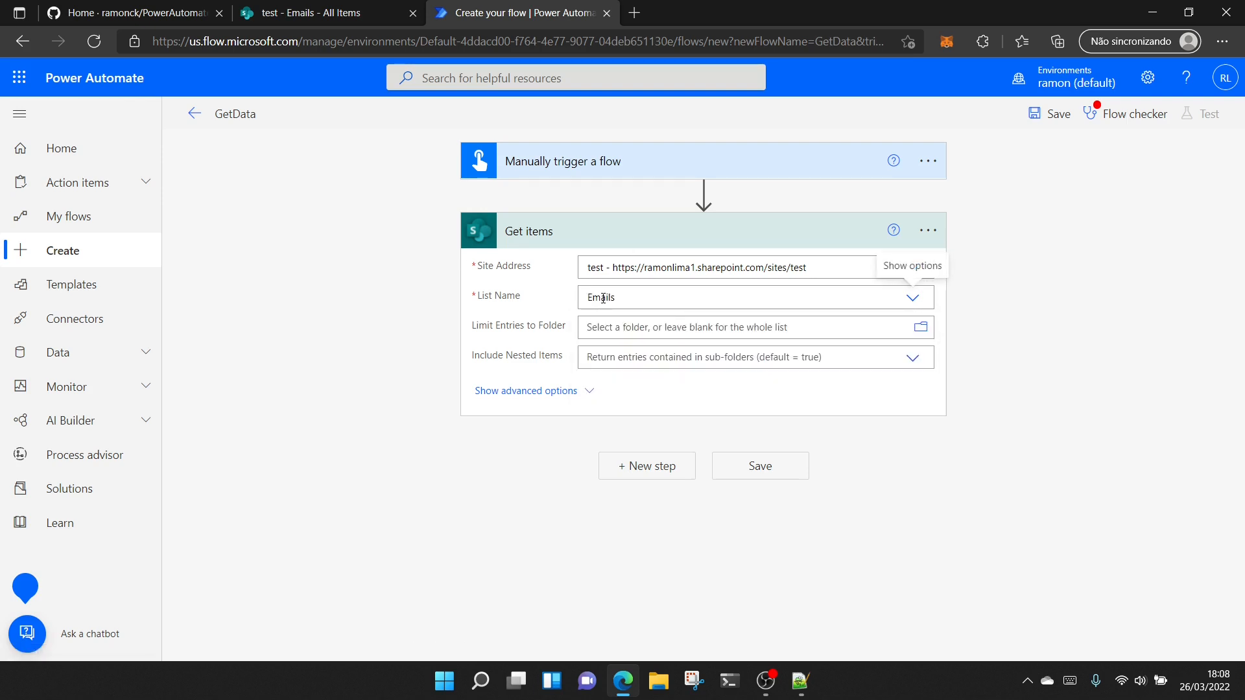
# Show the advanced options of the Get items action and set its Top Count to 1.
pyautogui.click(586, 391)
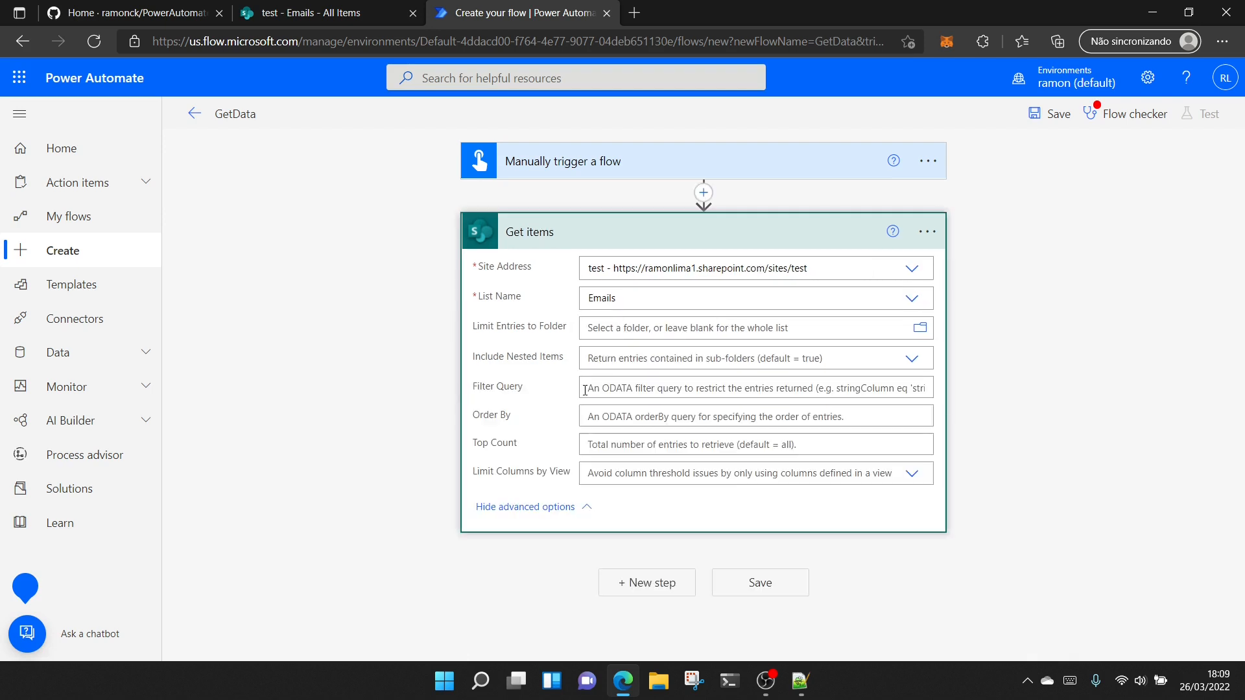
pyautogui.click(603, 442)
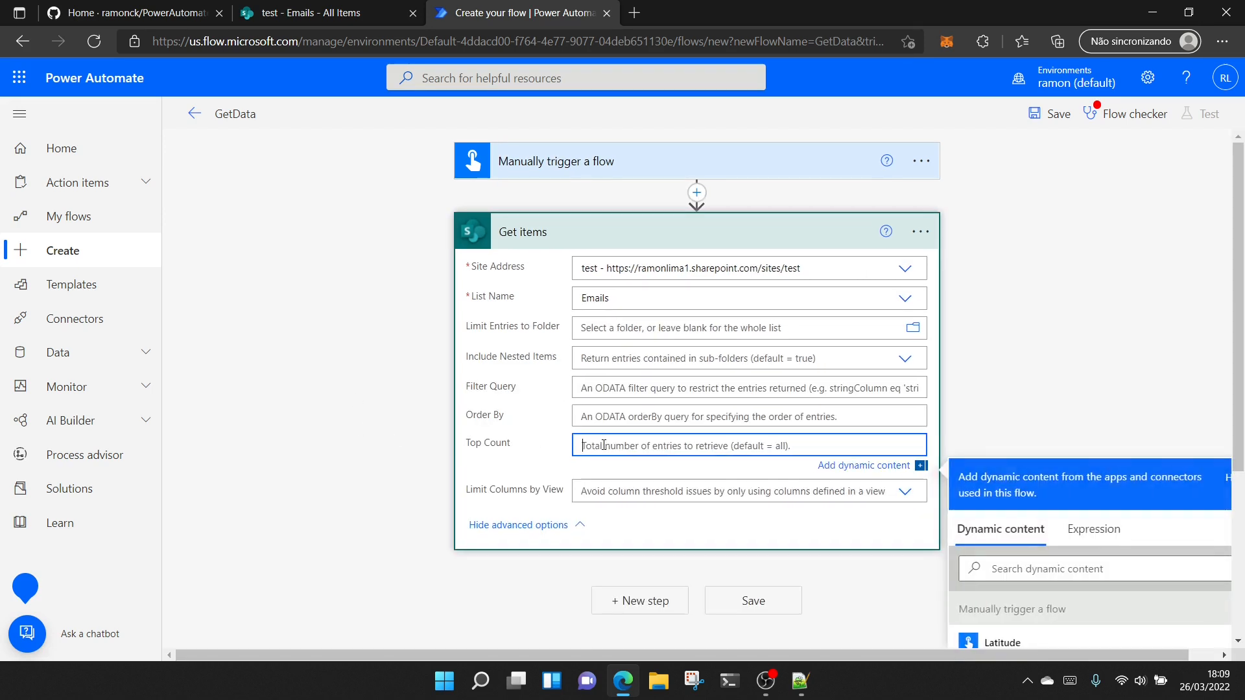
pyautogui.write('1')
pyautogui.click(1034, 342)
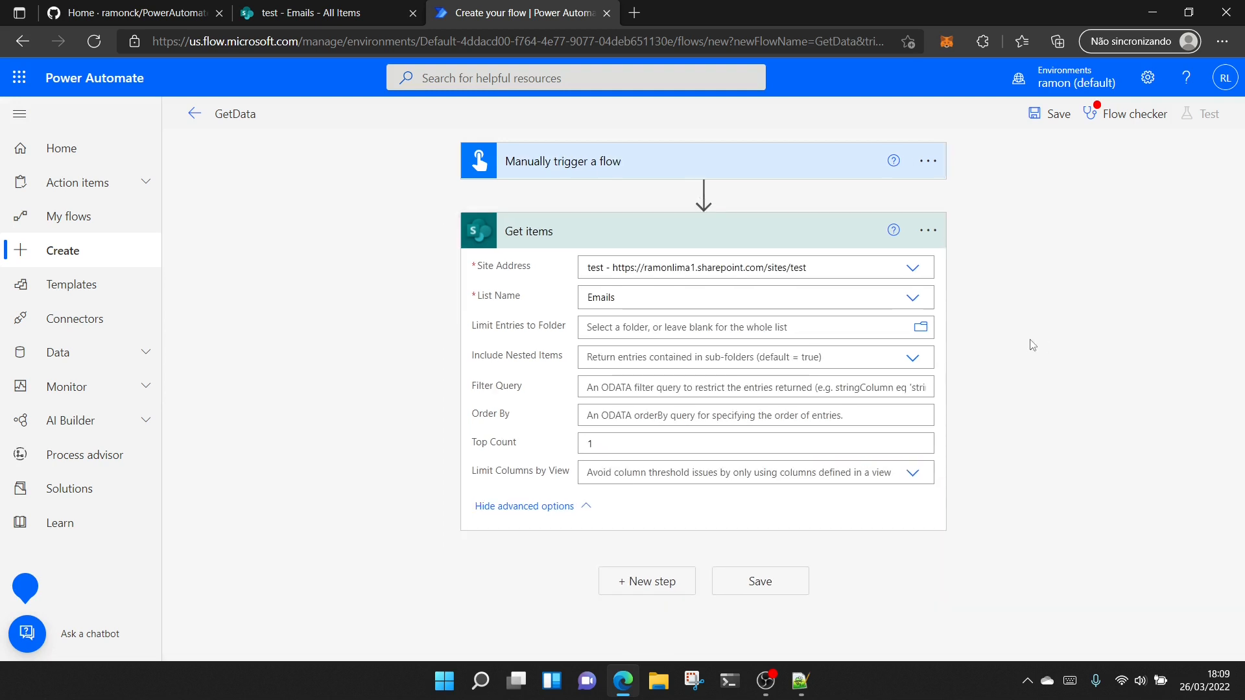
# Collapse the Get items action and add a Select action whose From input is the value list from Get items.
pyautogui.click(576, 240)
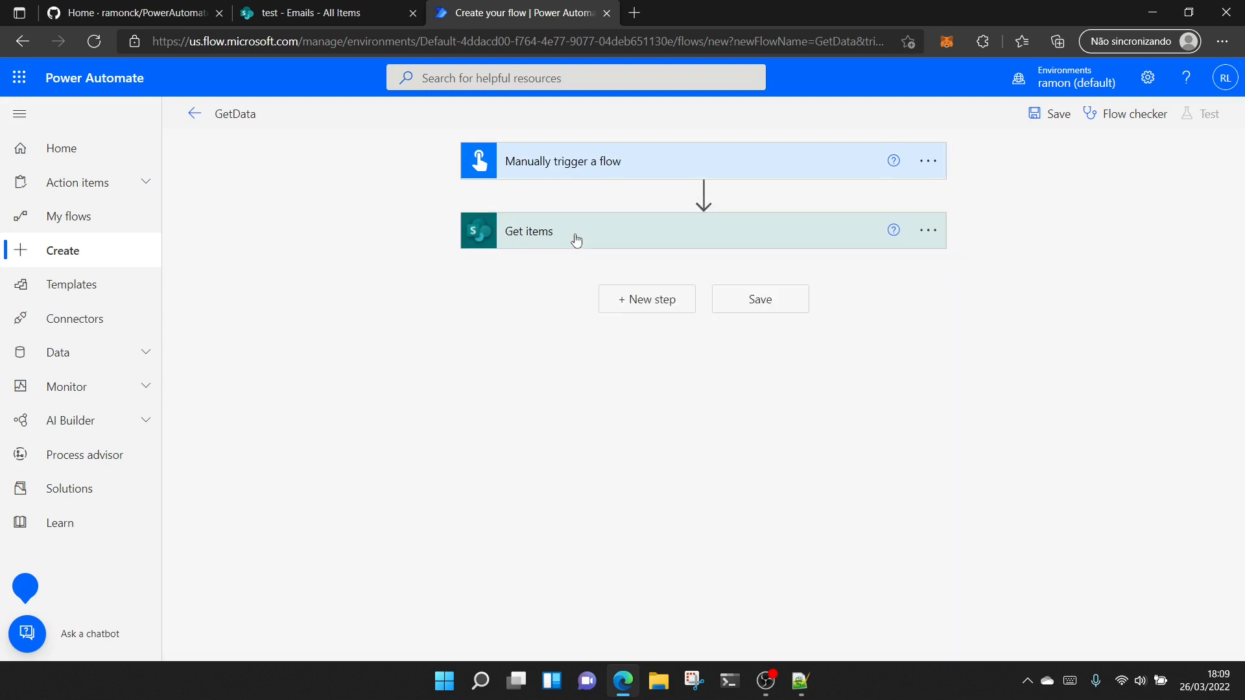
pyautogui.click(651, 311)
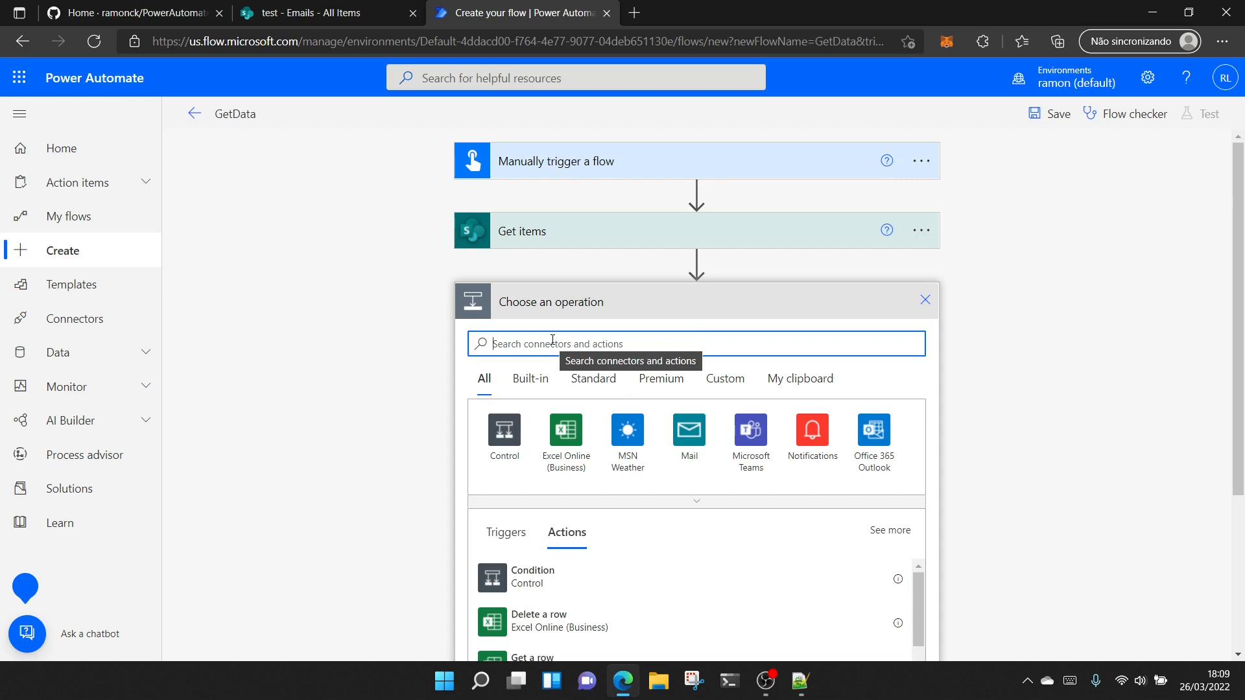
pyautogui.write('select')
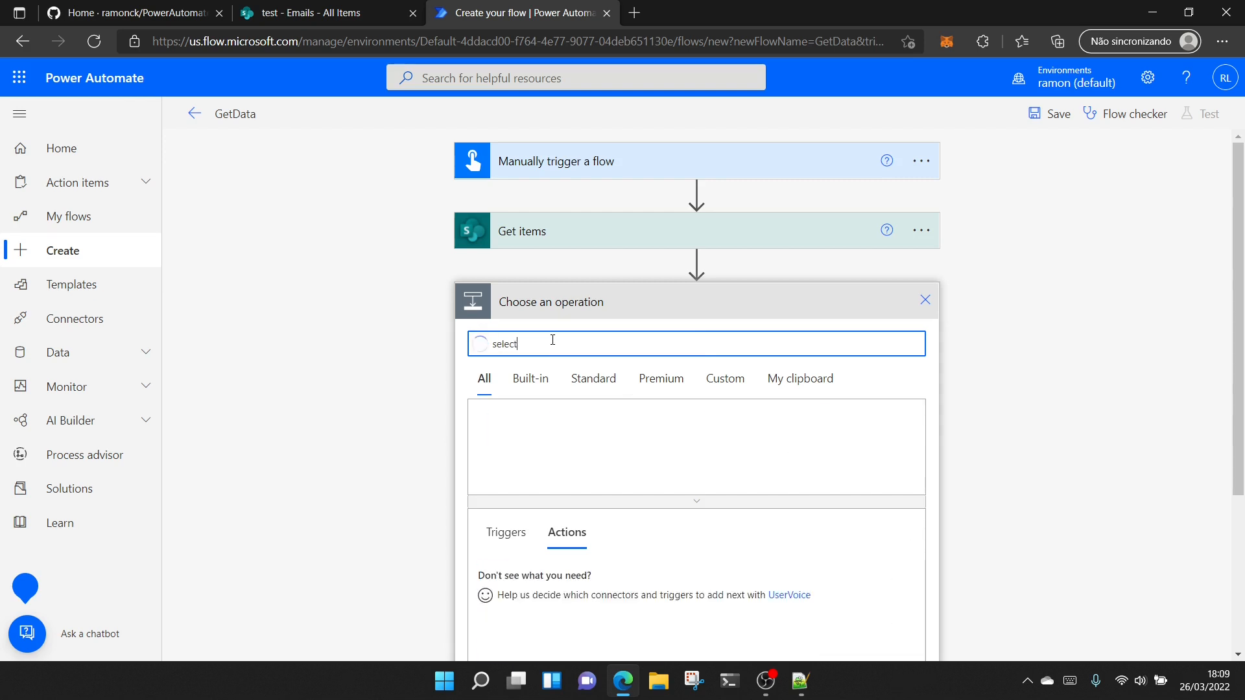
pyautogui.click(523, 571)
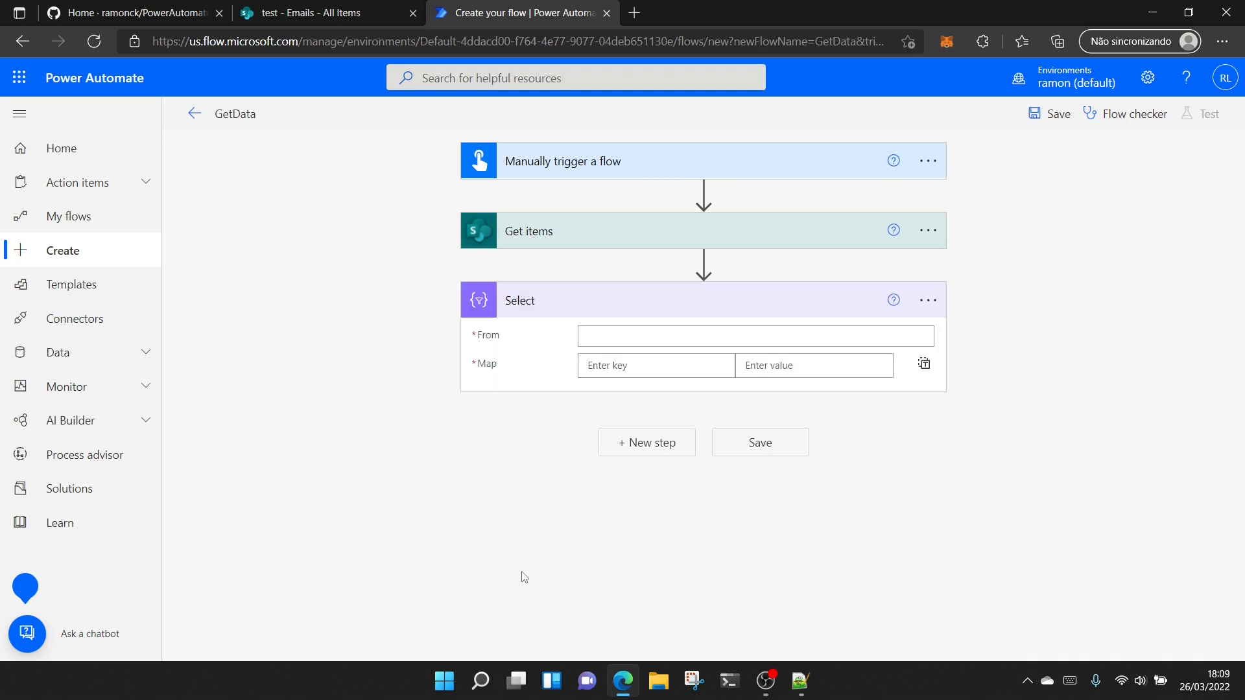
pyautogui.click(583, 336)
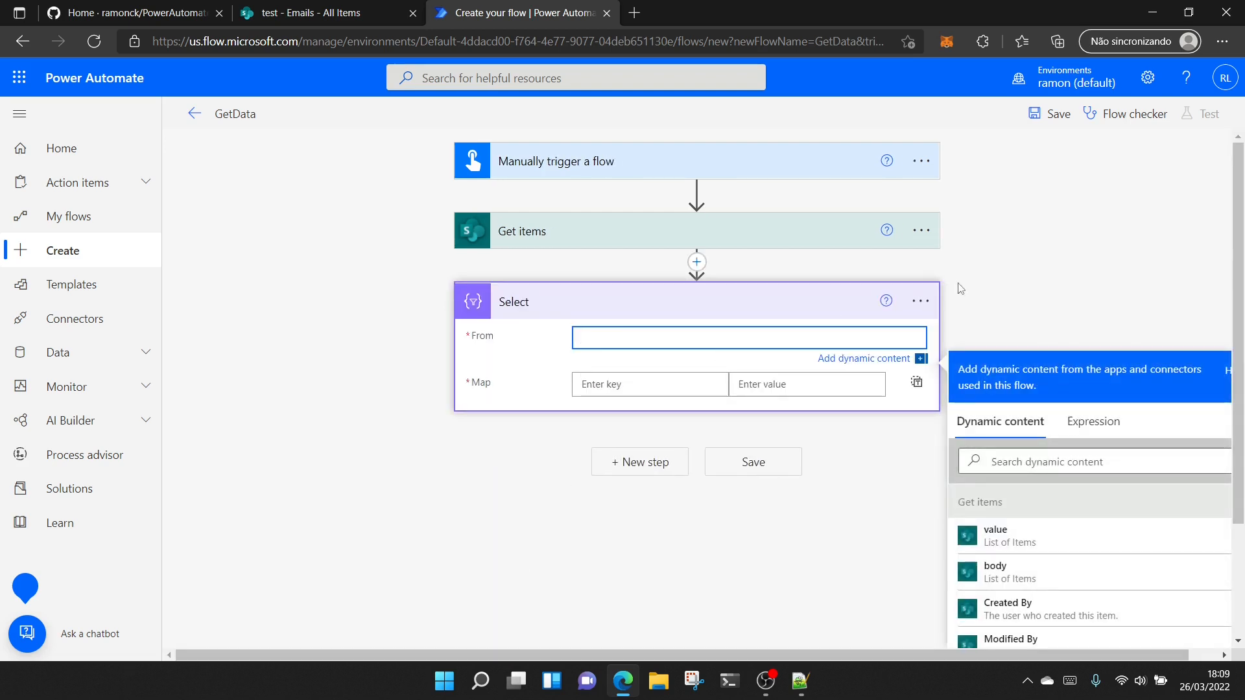
pyautogui.click(1057, 545)
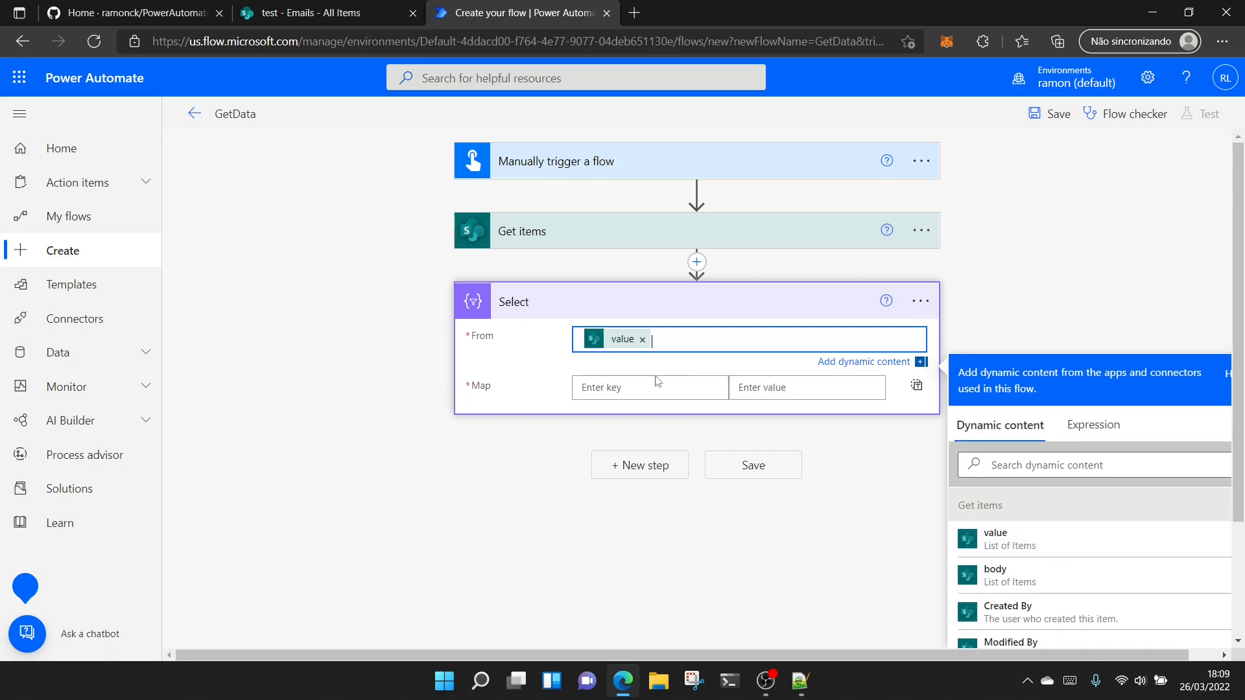
# Map a key named Title to the Title dynamic content from Get items in the Select action.
pyautogui.click(625, 385)
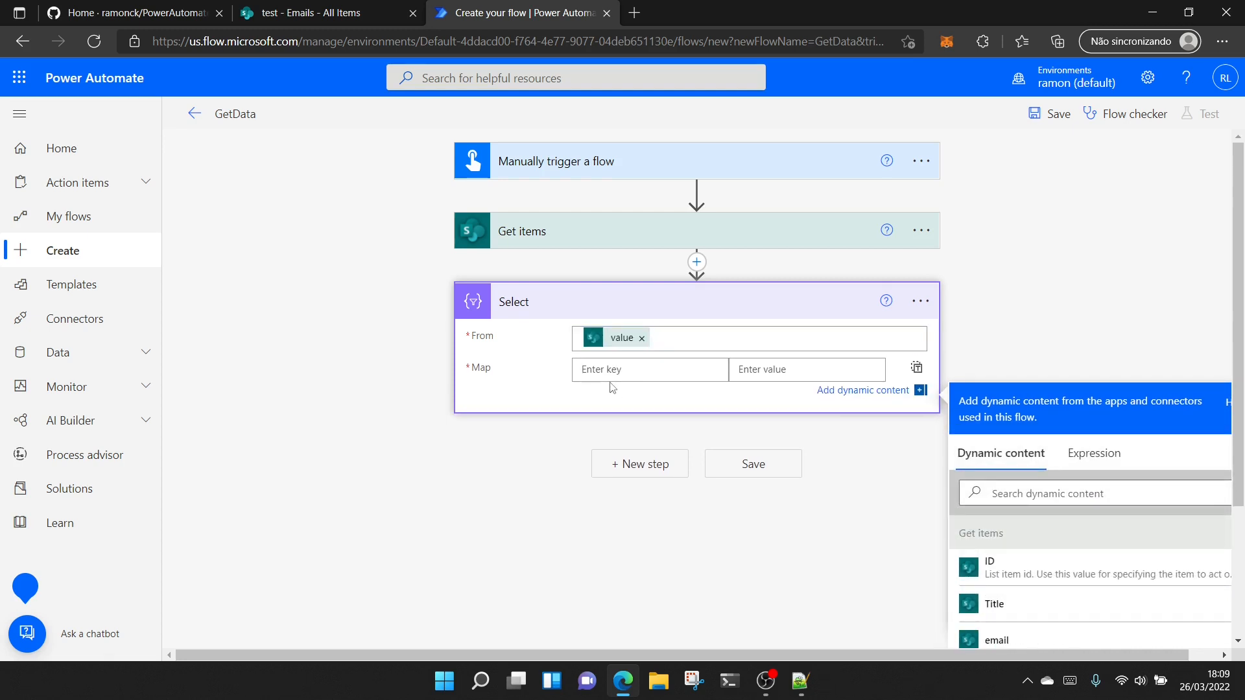
pyautogui.write('Title')
pyautogui.click(1016, 510)
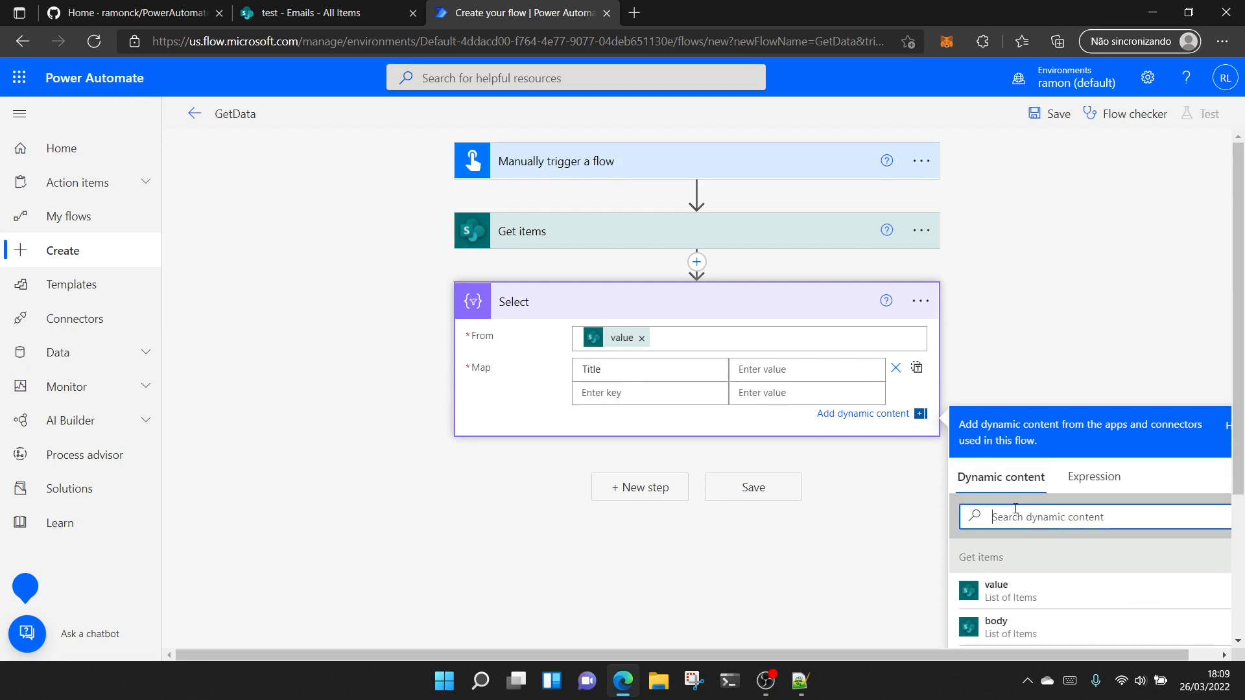
pyautogui.write('Totçe')
pyautogui.press('BackSpace')
pyautogui.press('BackSpace')
pyautogui.press('BackSpace')
pyautogui.press('BackSpace')
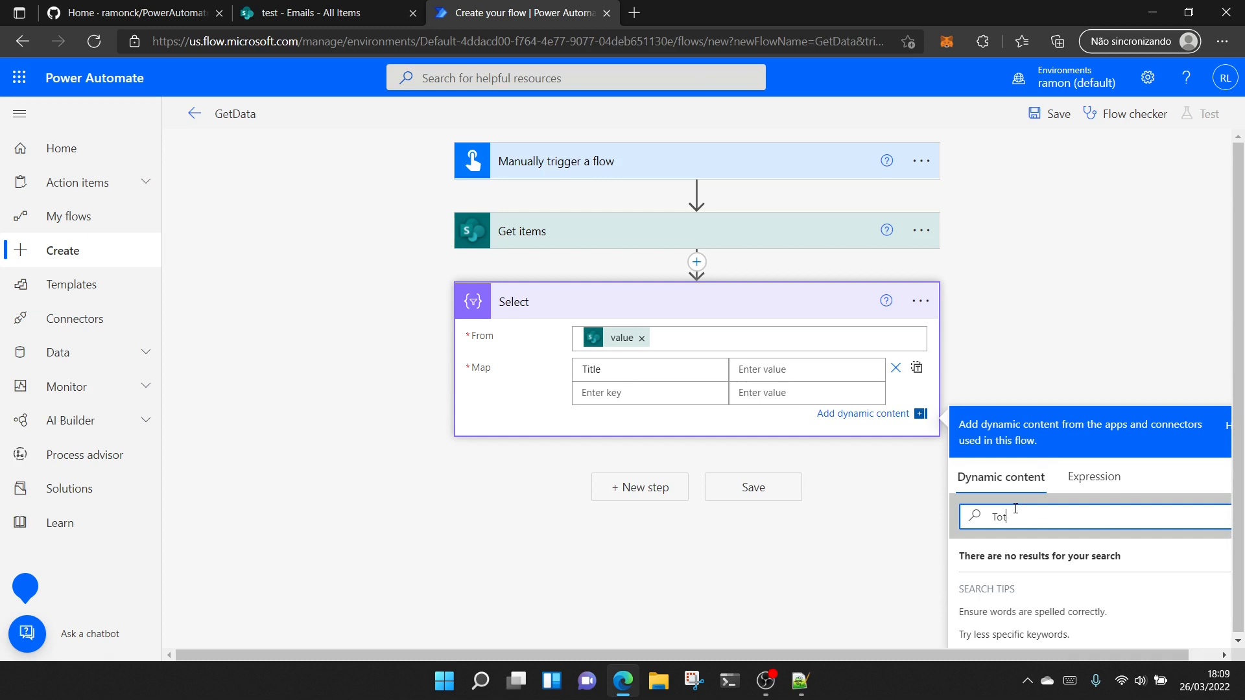
pyautogui.write('itl')
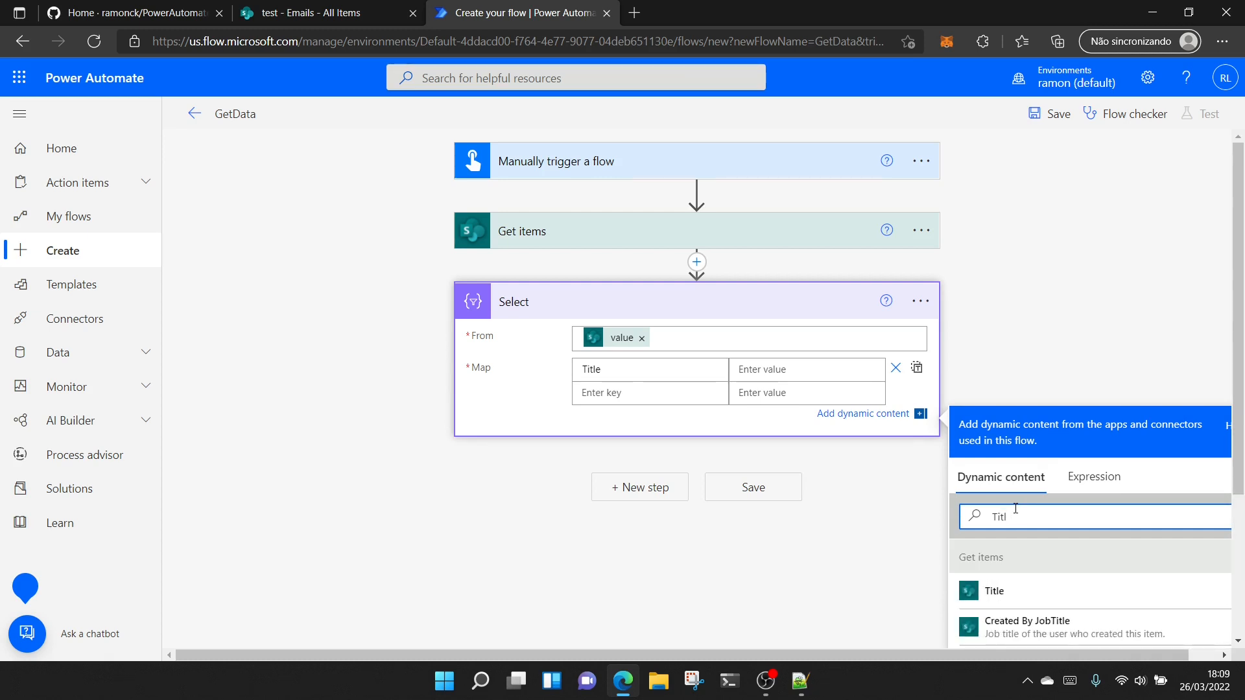
pyautogui.click(973, 592)
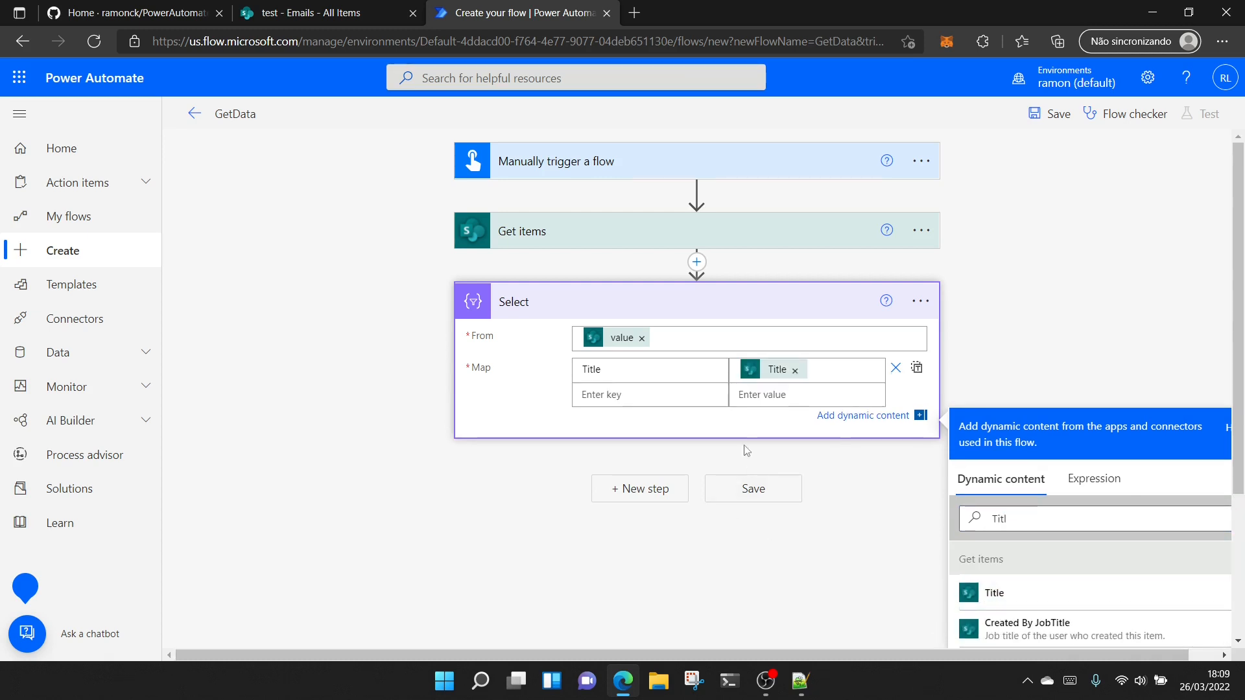
# Add a second Select mapping with the key email and the email dynamic content from Get items.
pyautogui.click(629, 402)
pyautogui.write('email')
pyautogui.press('Tab')
pyautogui.click(1005, 522)
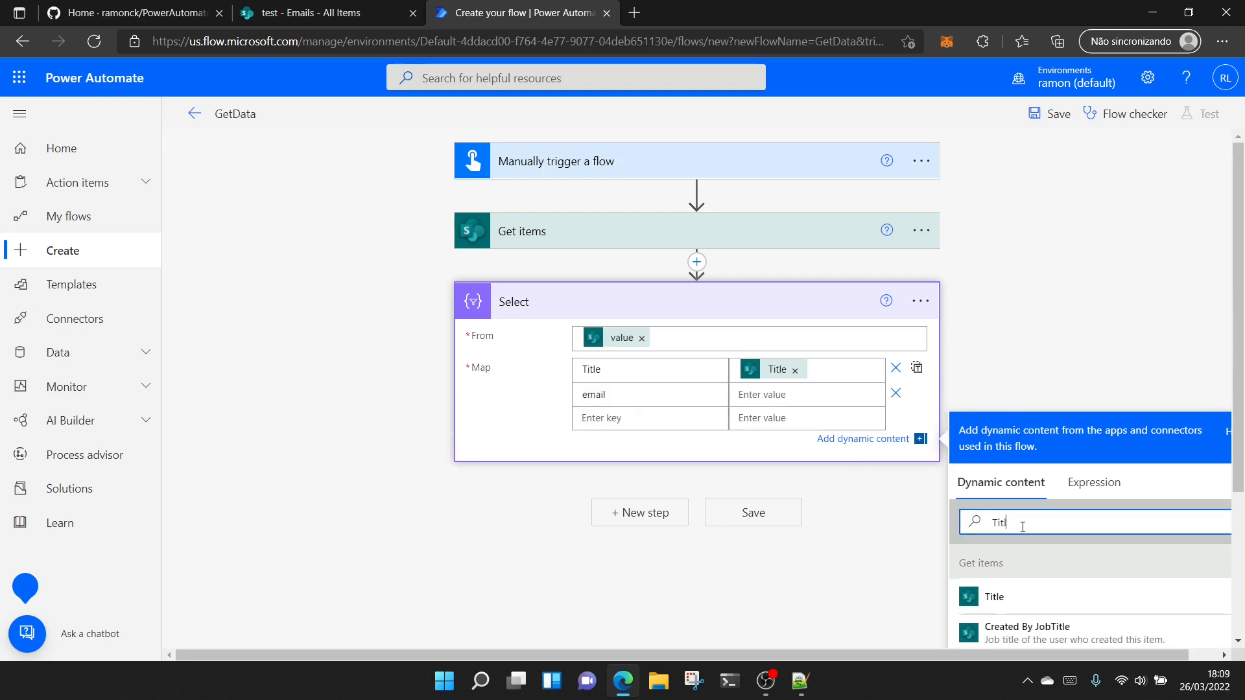
pyautogui.hotkey('ctrl', 'a')
pyautogui.write('emai')
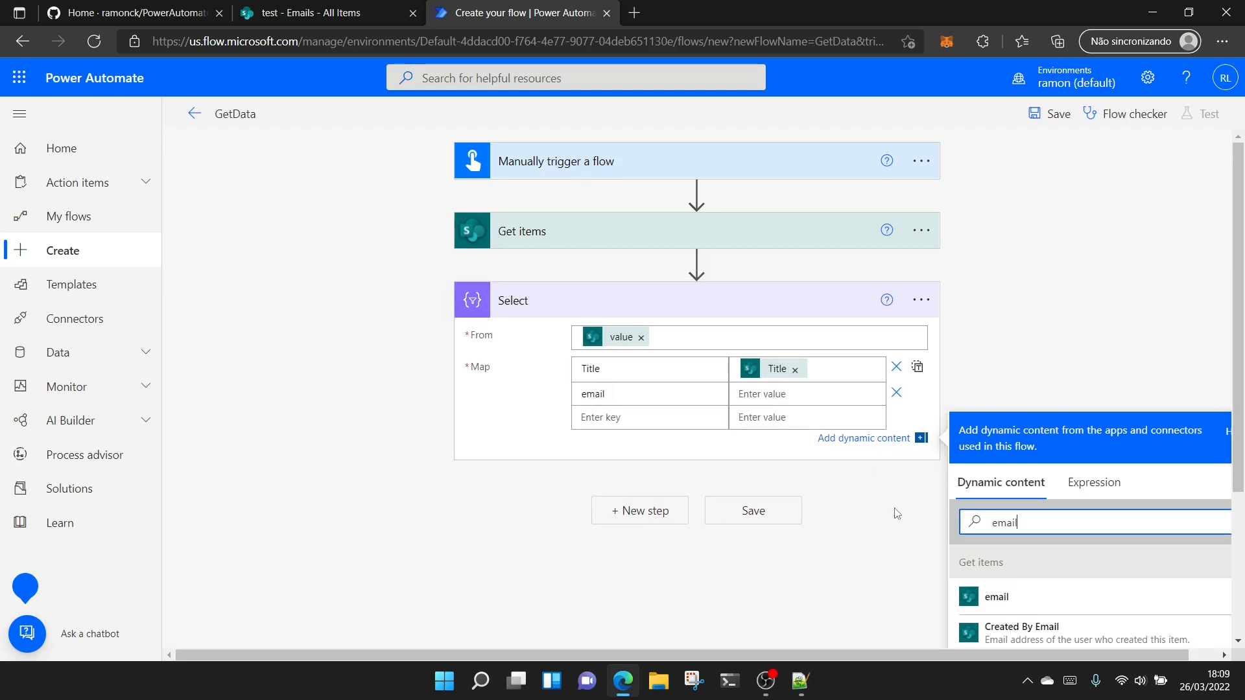
pyautogui.write('l')
pyautogui.click(998, 597)
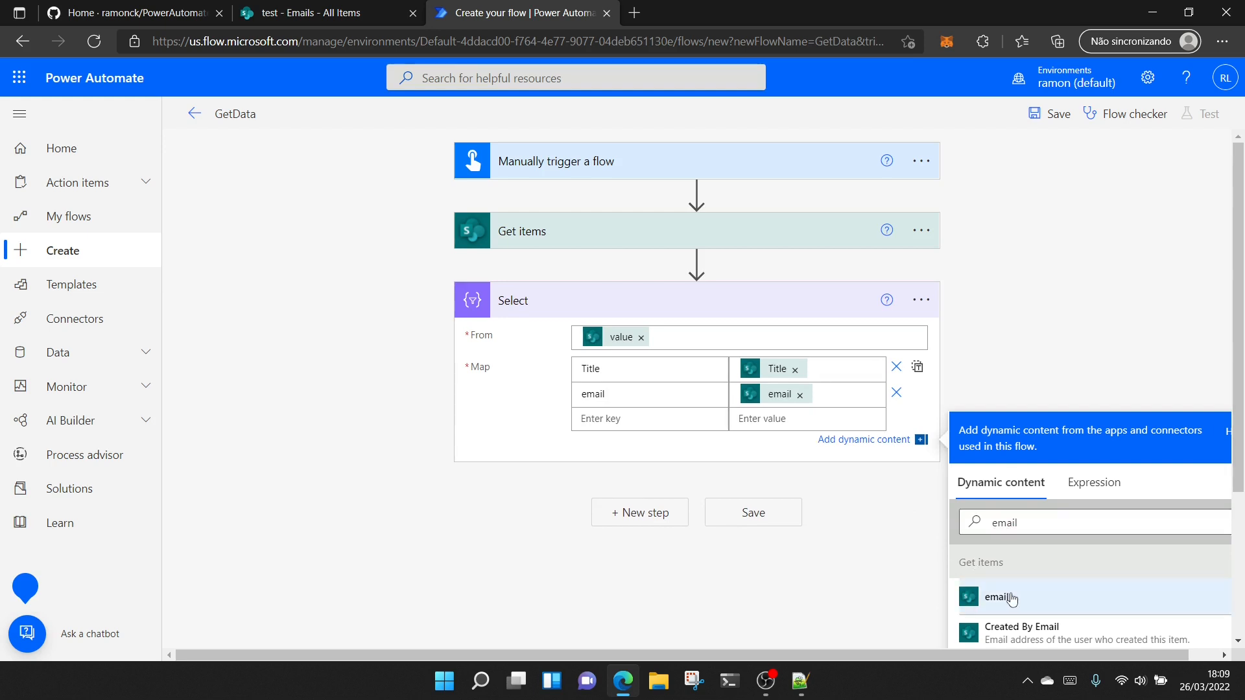
# Add a Compose action after Select, with the Select action's Output as its Inputs.
pyautogui.click(548, 459)
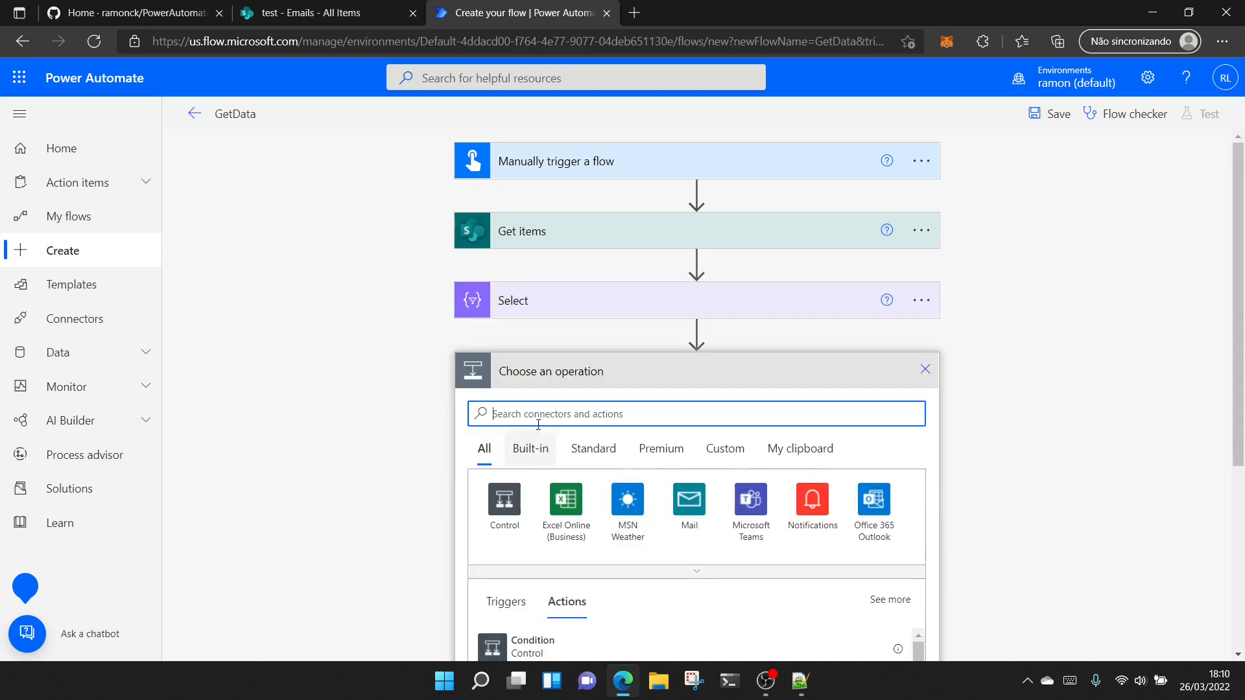
pyautogui.write('compose')
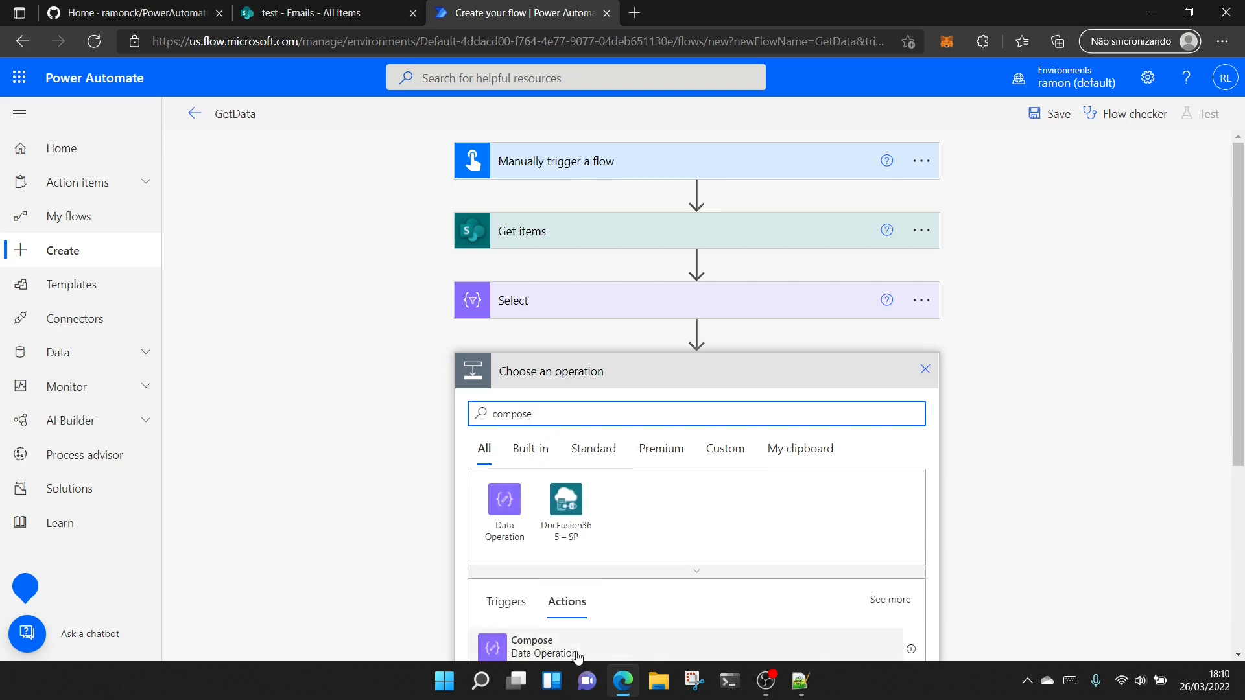
pyautogui.click(570, 652)
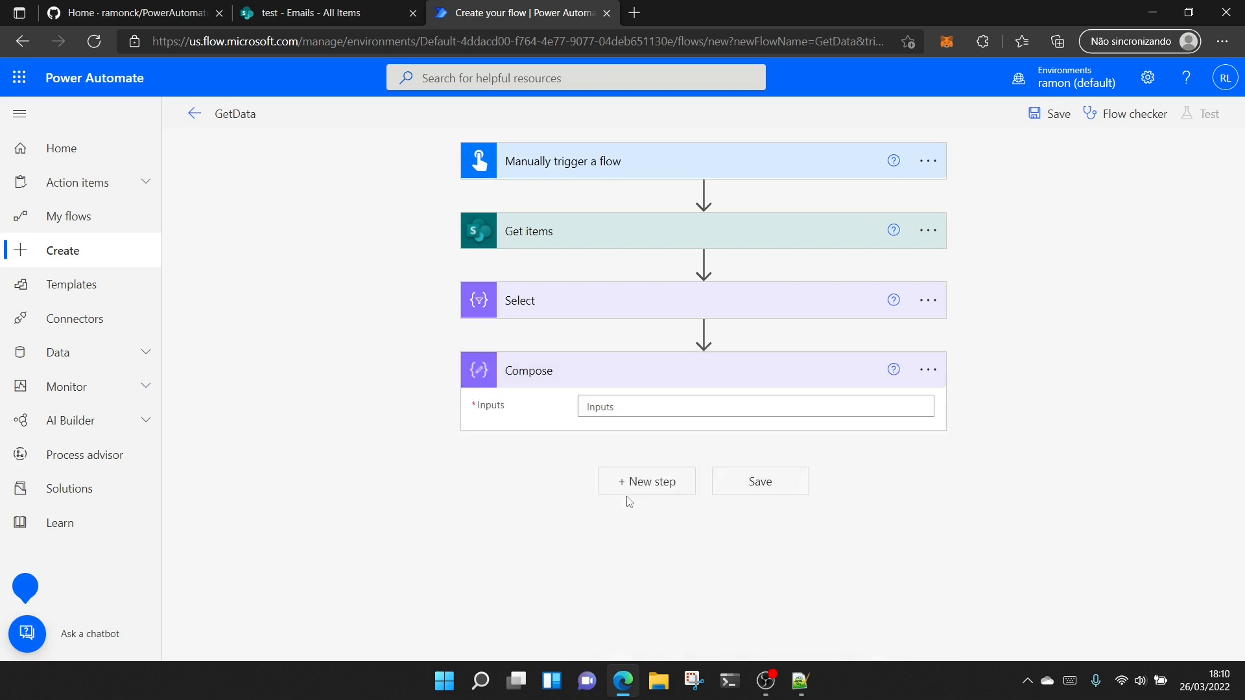
pyautogui.click(598, 386)
pyautogui.click(603, 408)
pyautogui.click(601, 382)
pyautogui.click(592, 407)
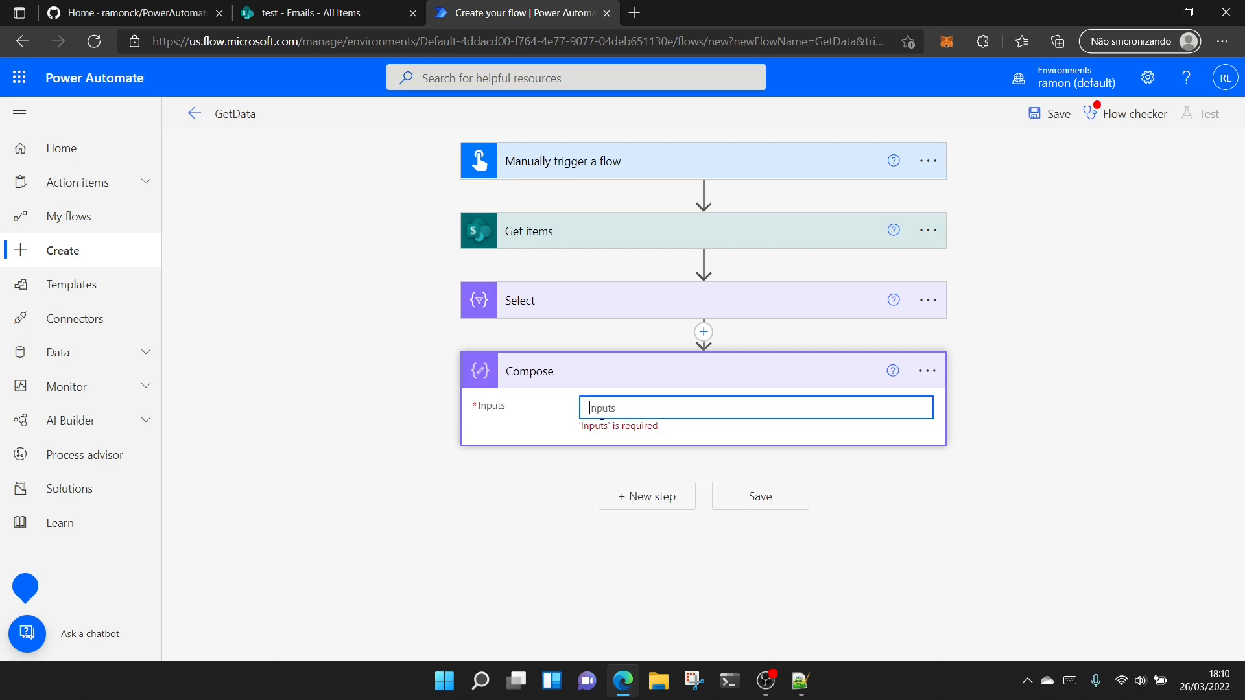
pyautogui.click(1020, 616)
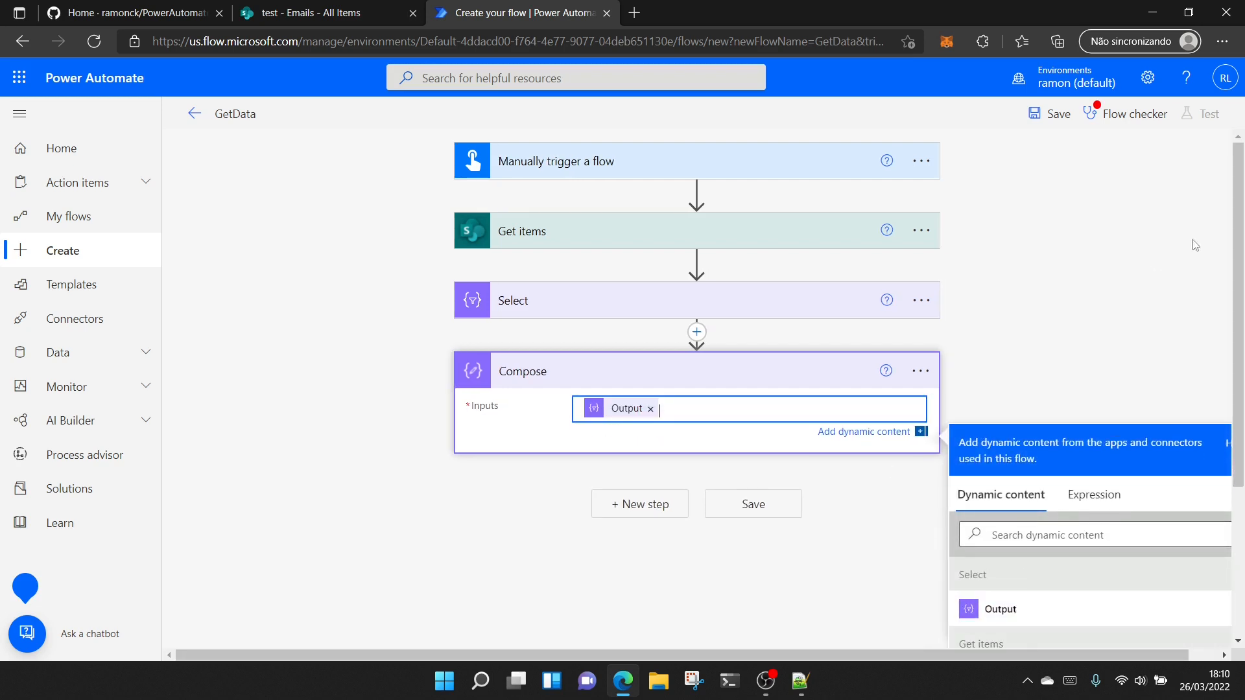
# Save the GetData flow and run a manual test of it using the existing SharePoint connection.
pyautogui.click(1045, 115)
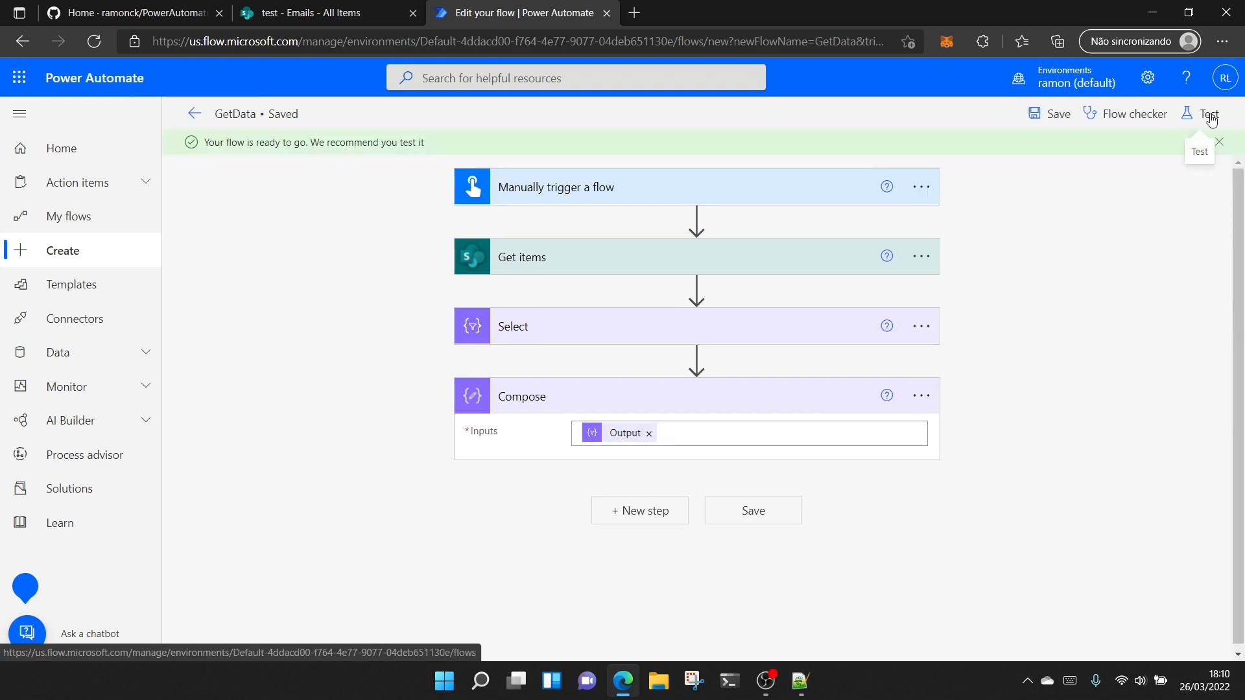
pyautogui.click(1210, 121)
pyautogui.click(990, 153)
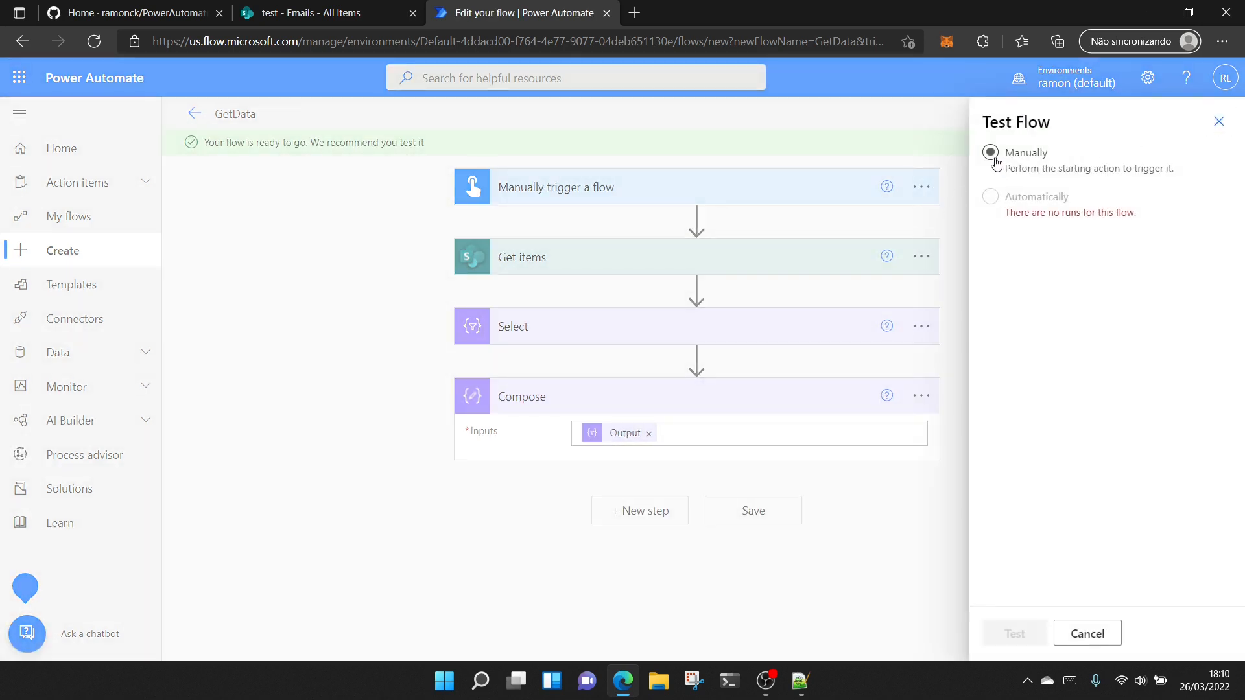
pyautogui.click(1014, 634)
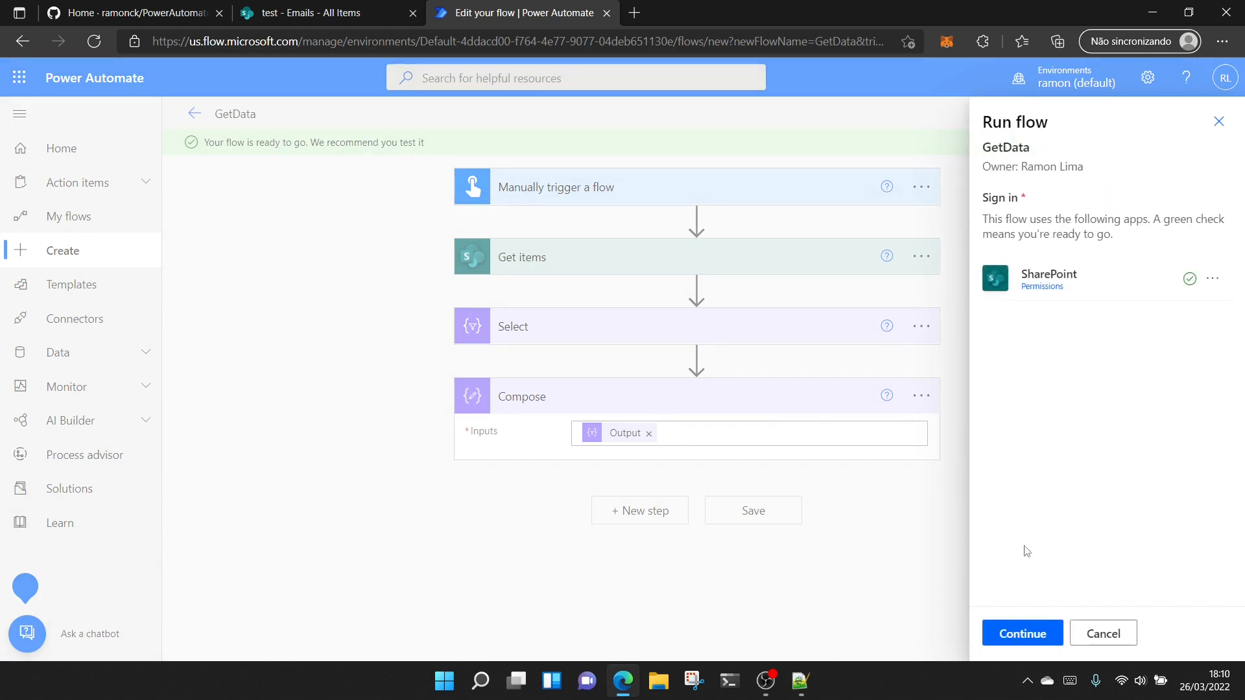
pyautogui.click(1023, 633)
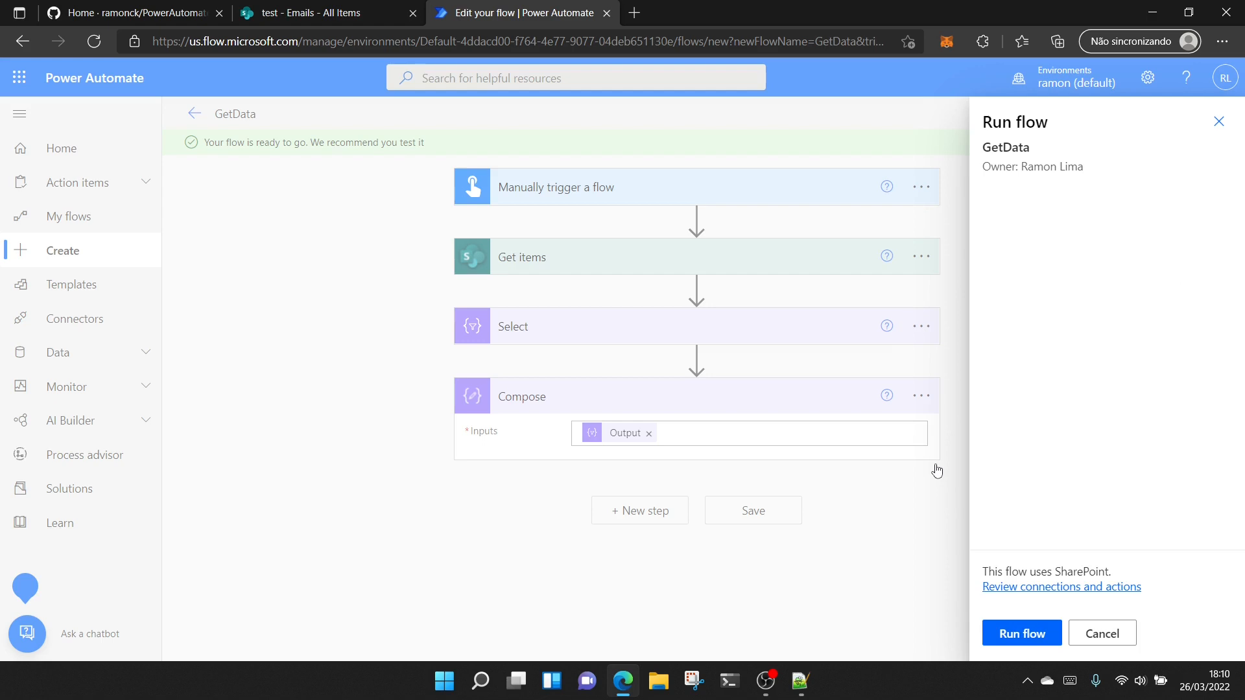
pyautogui.click(1016, 642)
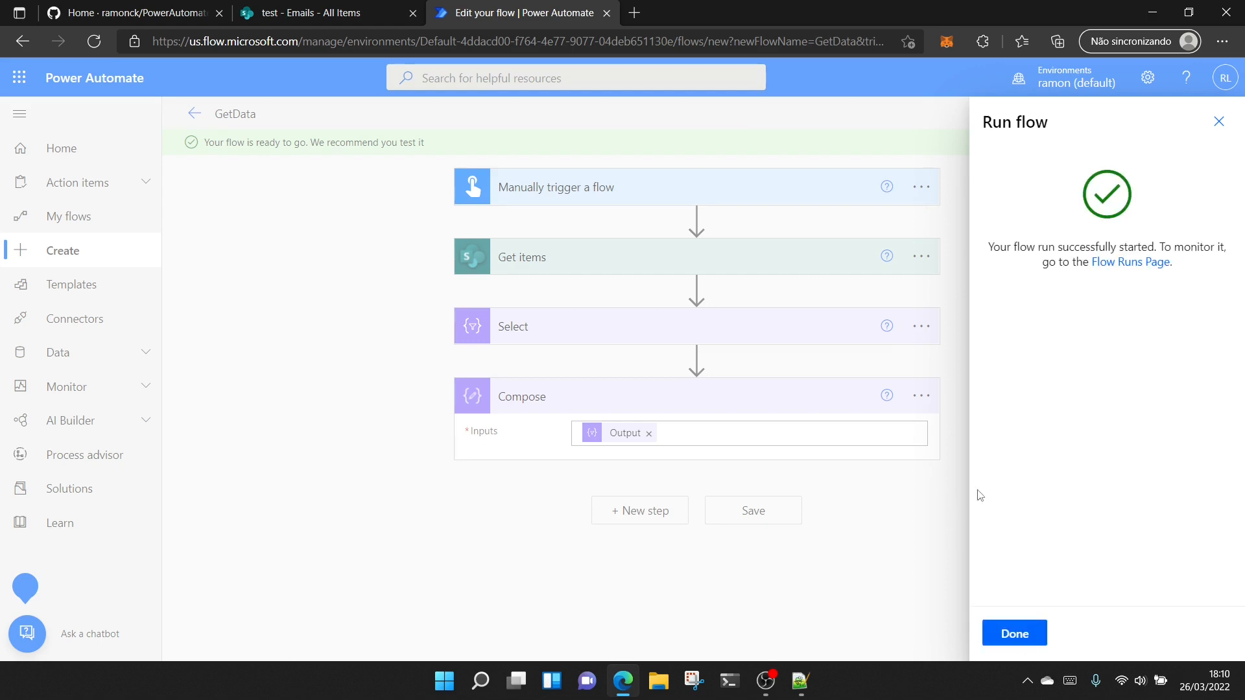
pyautogui.click(1035, 632)
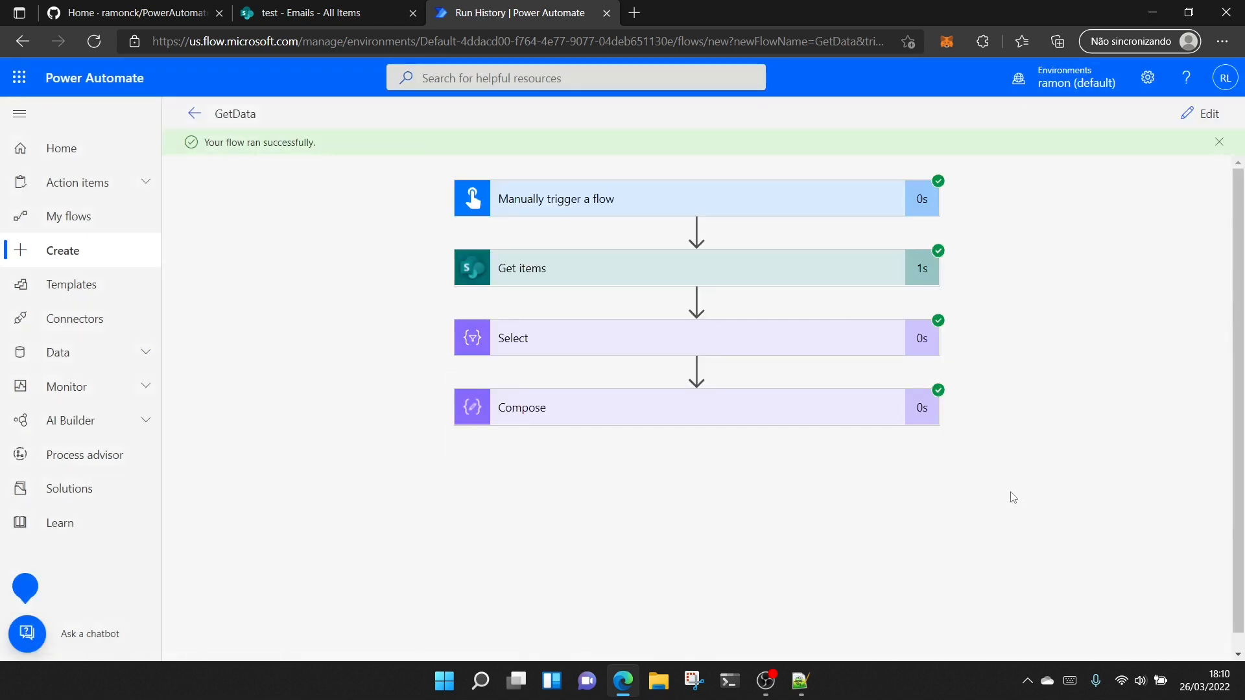
# Examine the Title and email values in the Compose action's inputs and outputs for the test run.
pyautogui.click(788, 405)
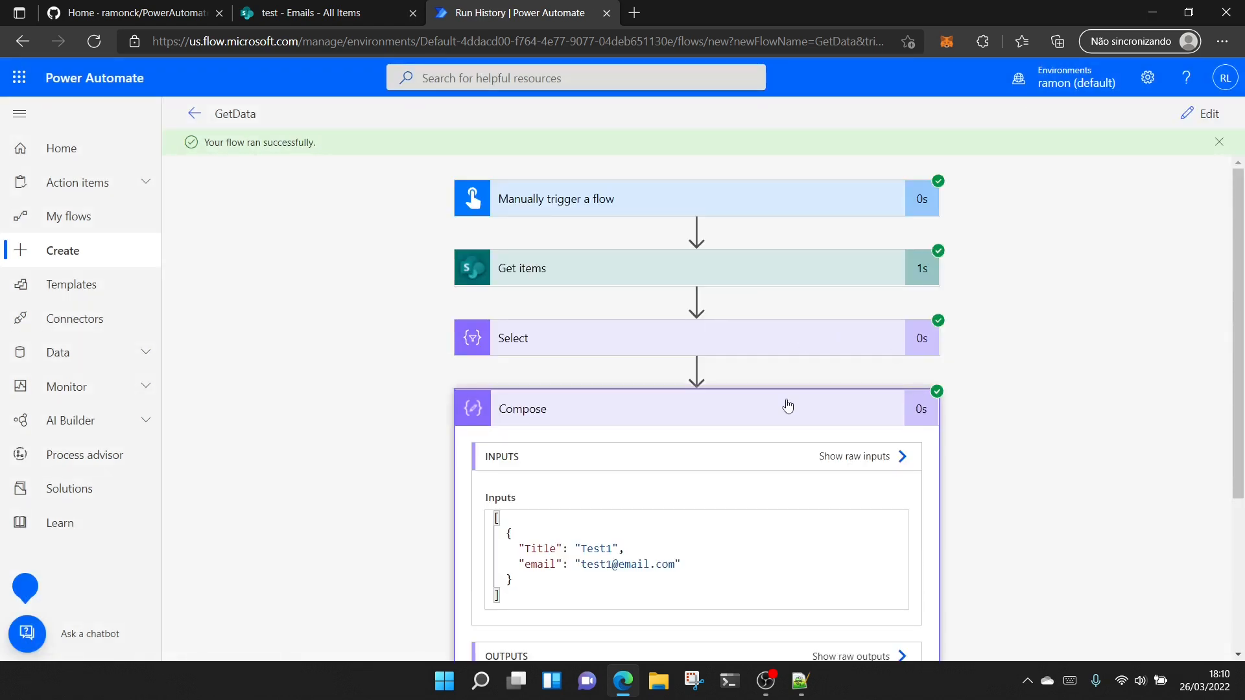
pyautogui.scroll(-3, 787, 397)
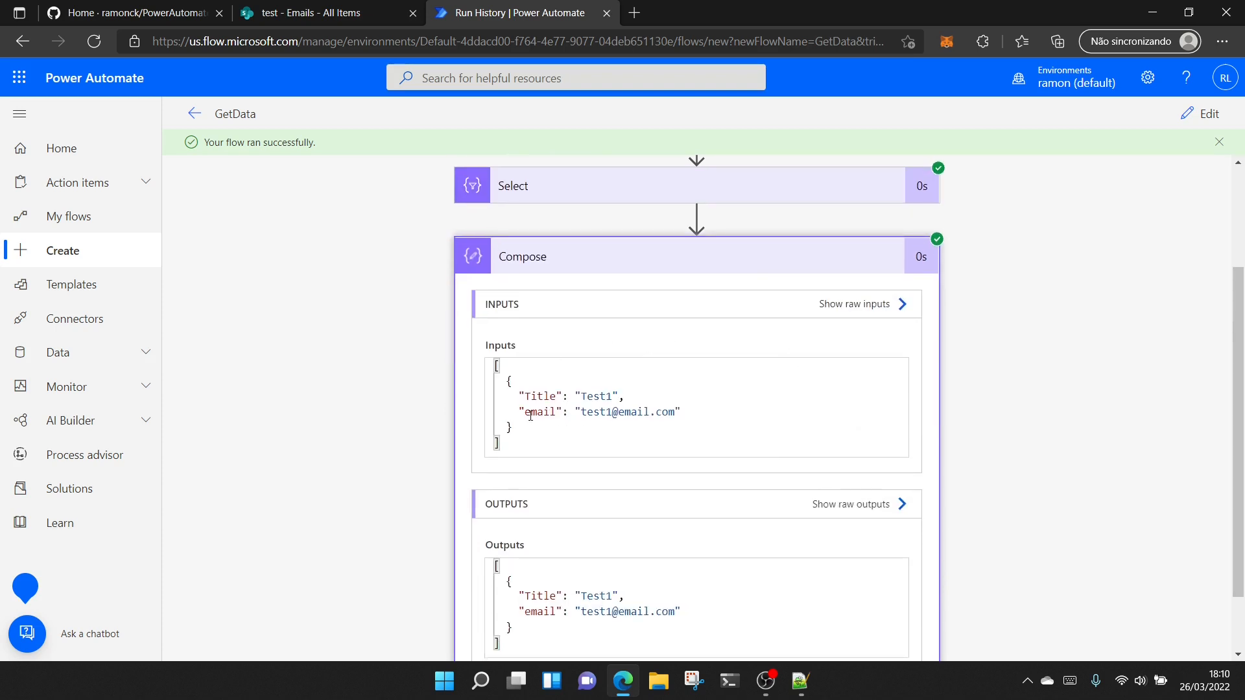
pyautogui.scroll(3, 627, 263)
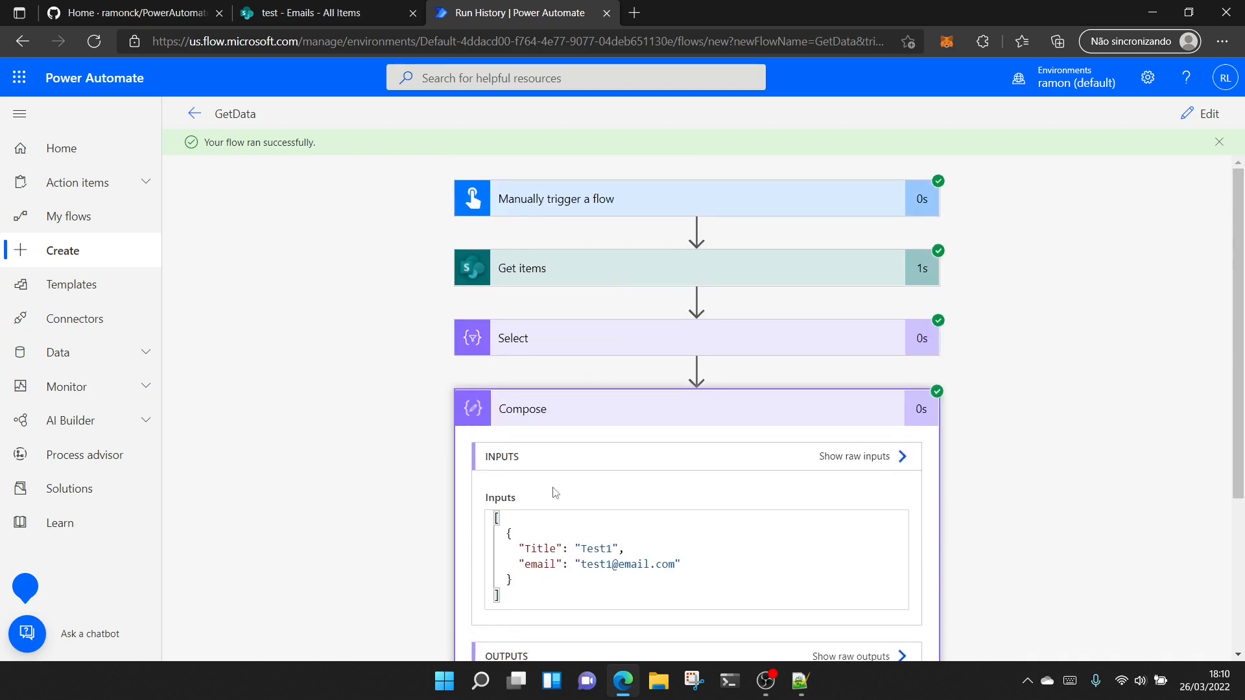
pyautogui.scroll(-4, 553, 491)
pyautogui.moveTo(624, 320); pyautogui.dragTo(513, 305)
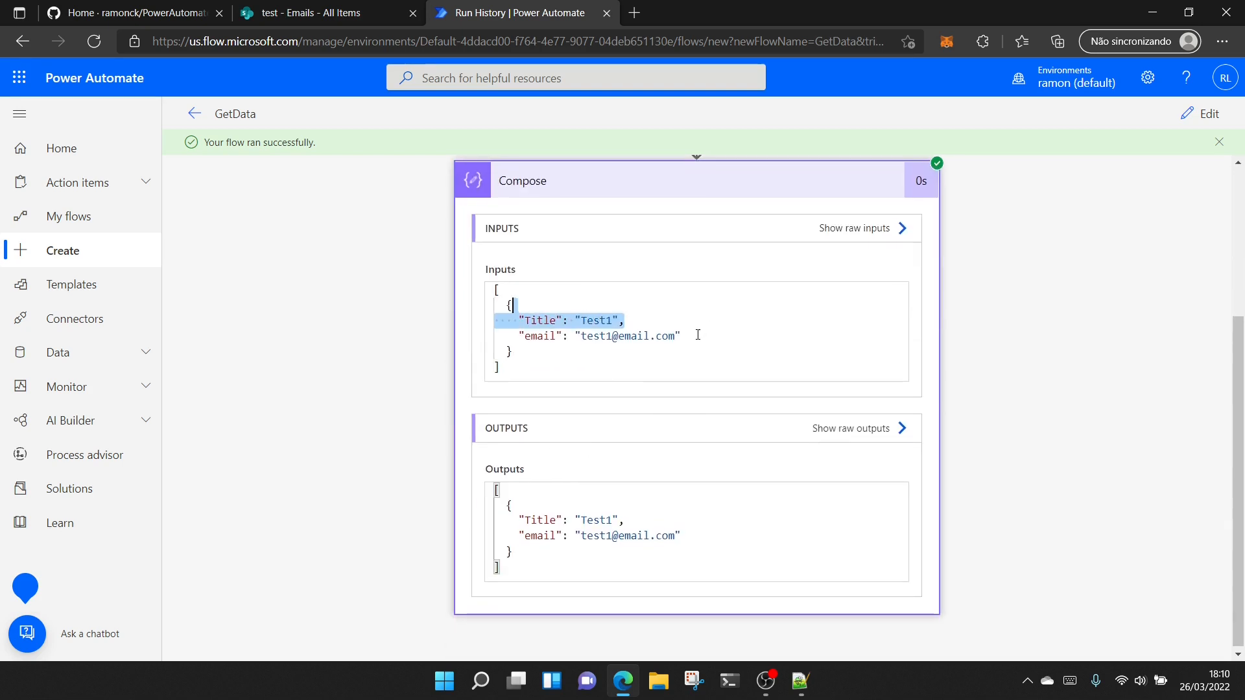
pyautogui.moveTo(698, 335); pyautogui.dragTo(524, 338)
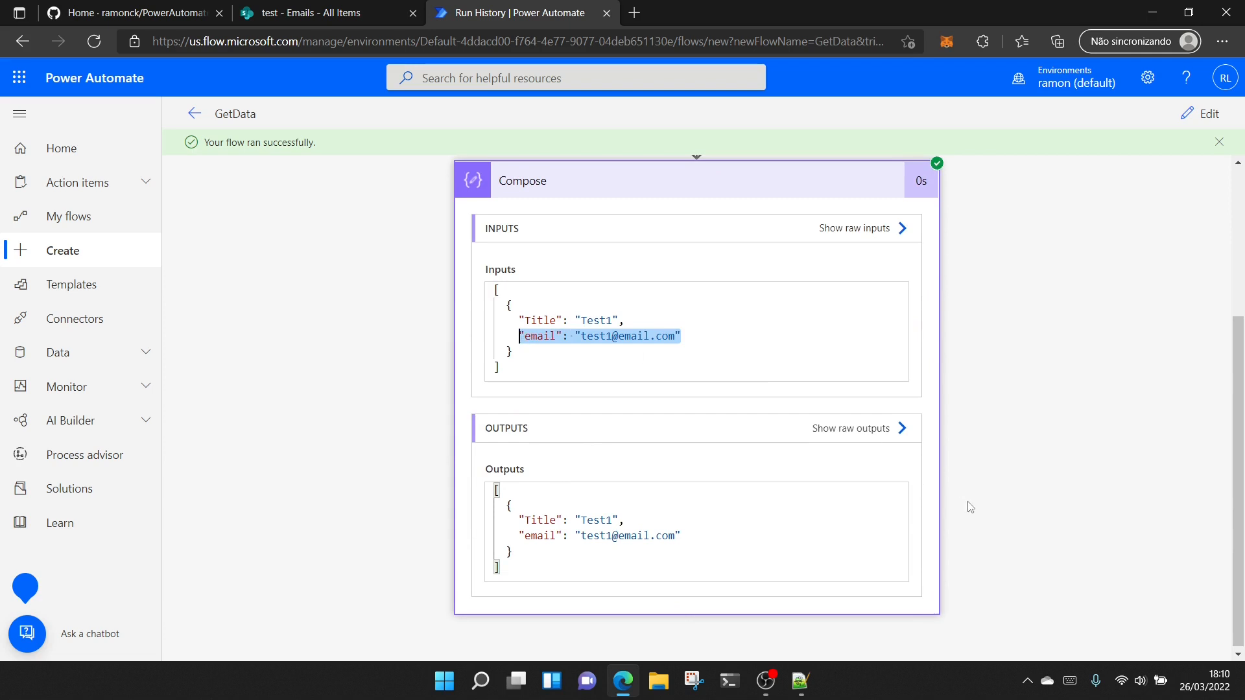
pyautogui.scroll(3, 970, 507)
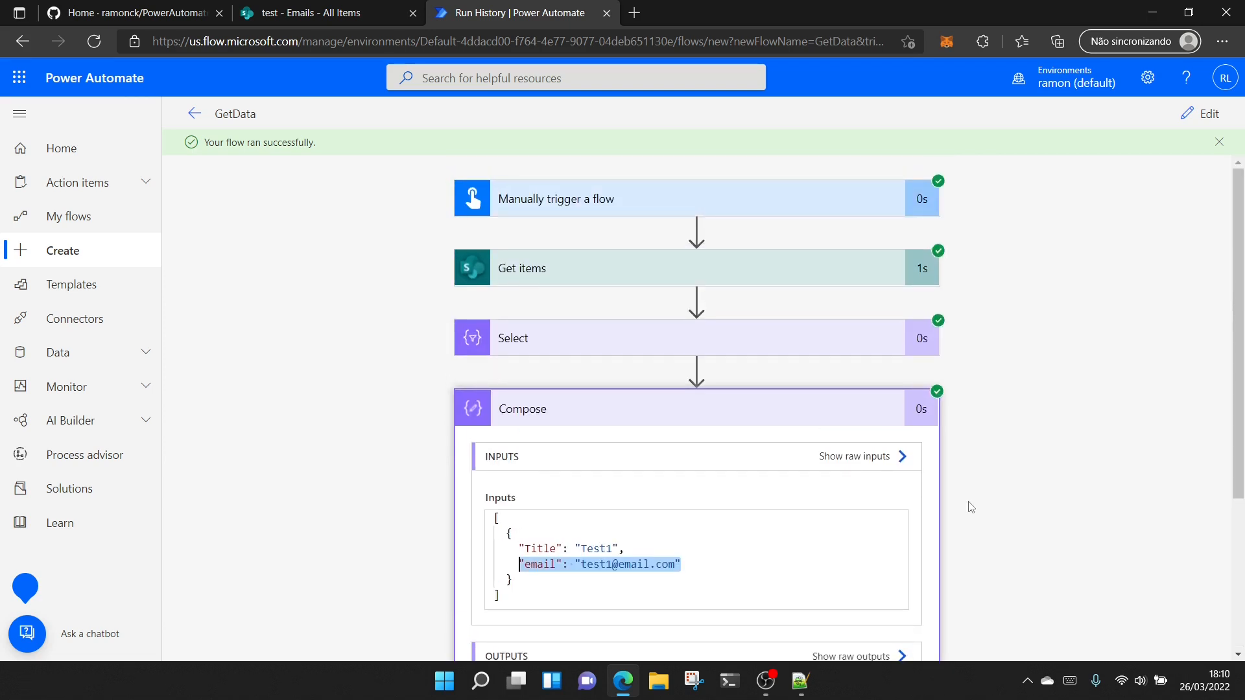
# Return to editing the flow and delete the Compose action.
pyautogui.click(1200, 114)
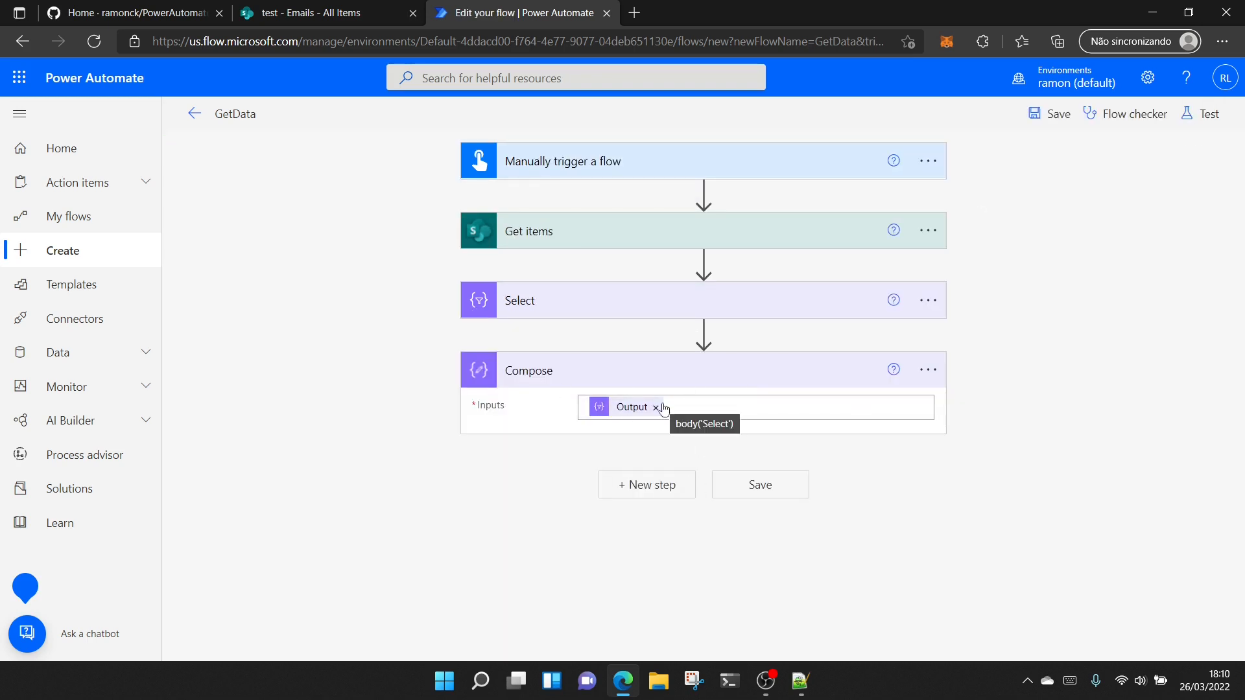
pyautogui.click(928, 371)
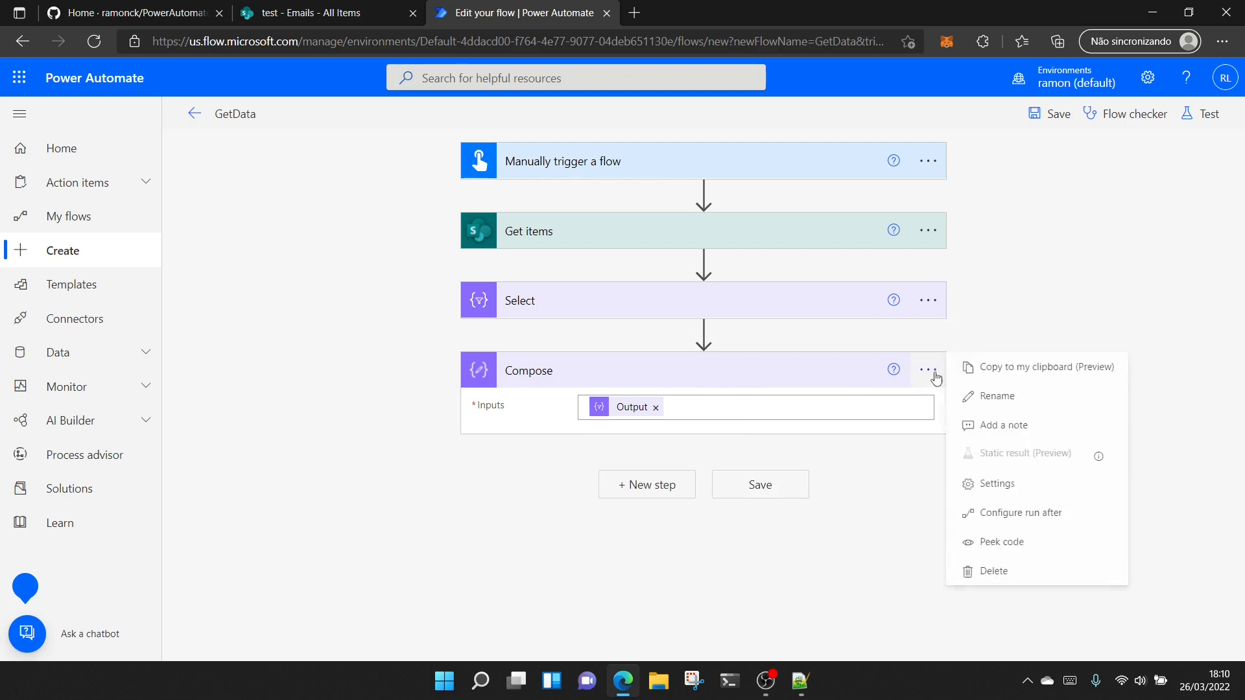
pyautogui.click(996, 571)
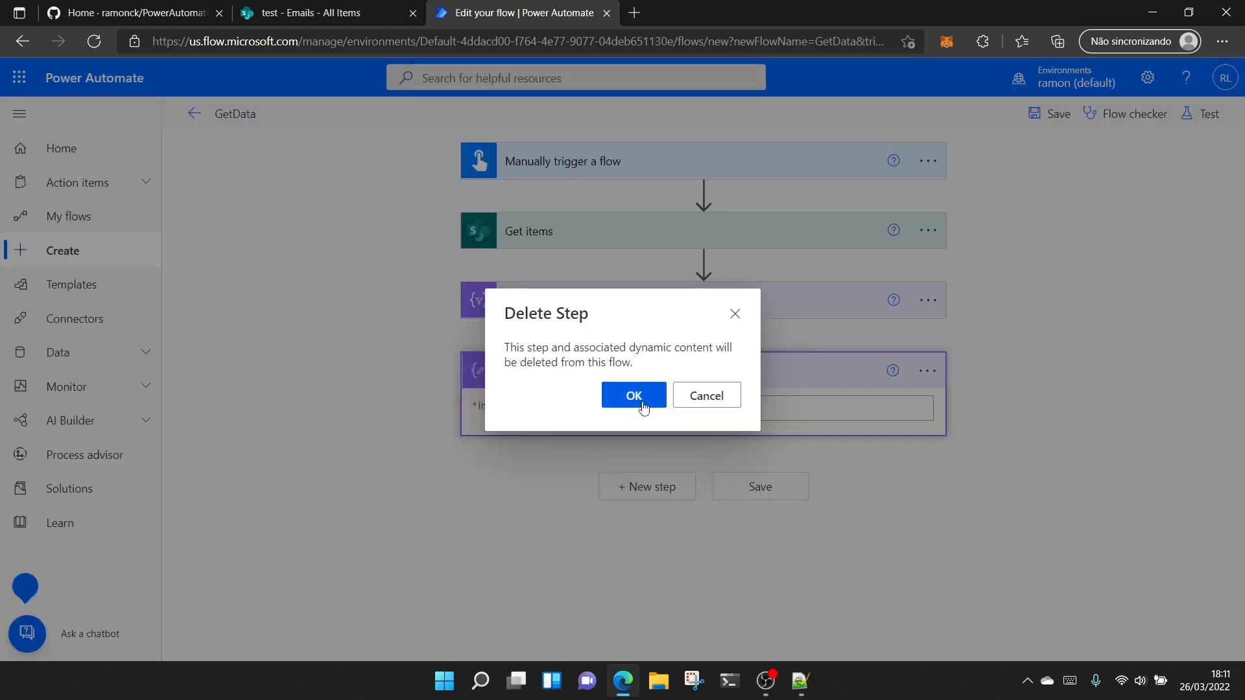
pyautogui.click(640, 404)
# Add an Apply to each control after Select, looping over the Select action's Output.
pyautogui.click(648, 371)
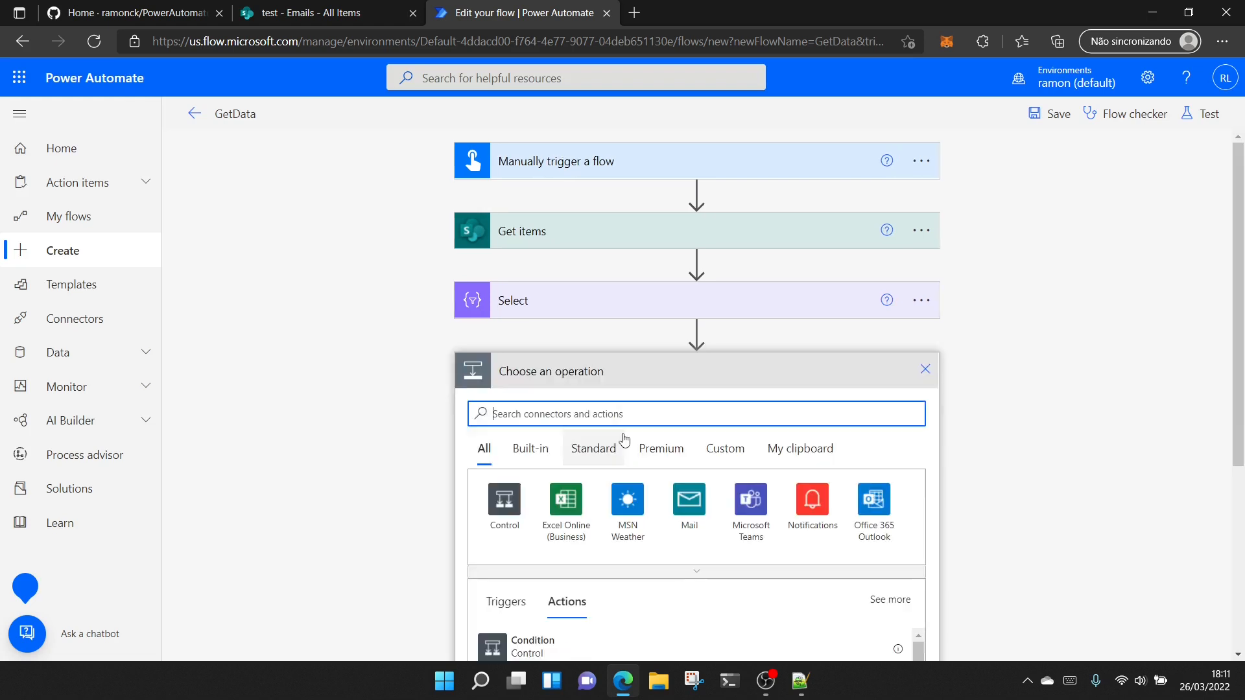
pyautogui.click(511, 507)
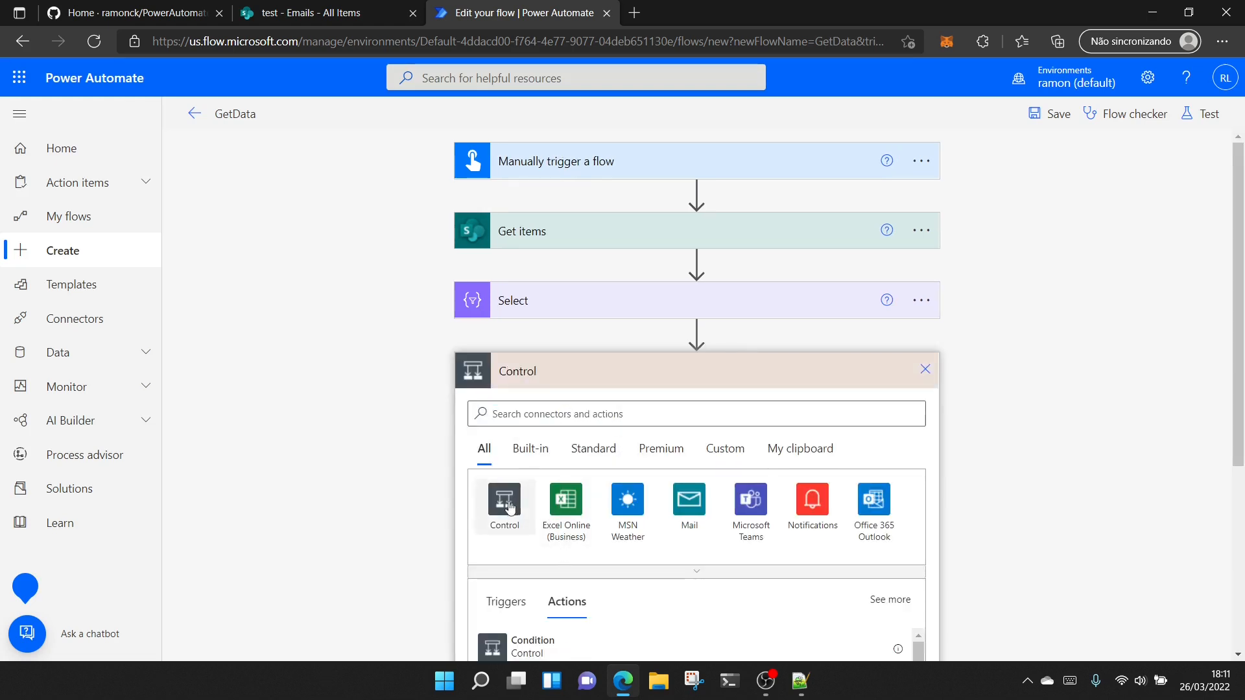
pyautogui.click(552, 538)
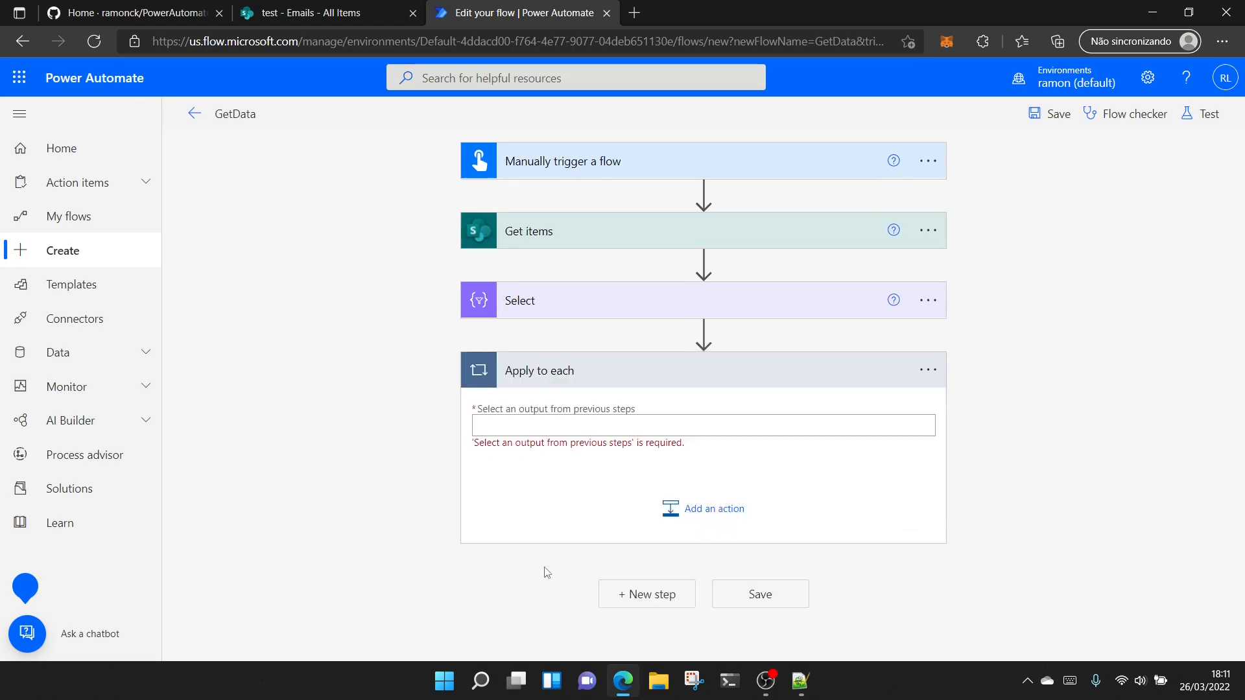
pyautogui.click(523, 426)
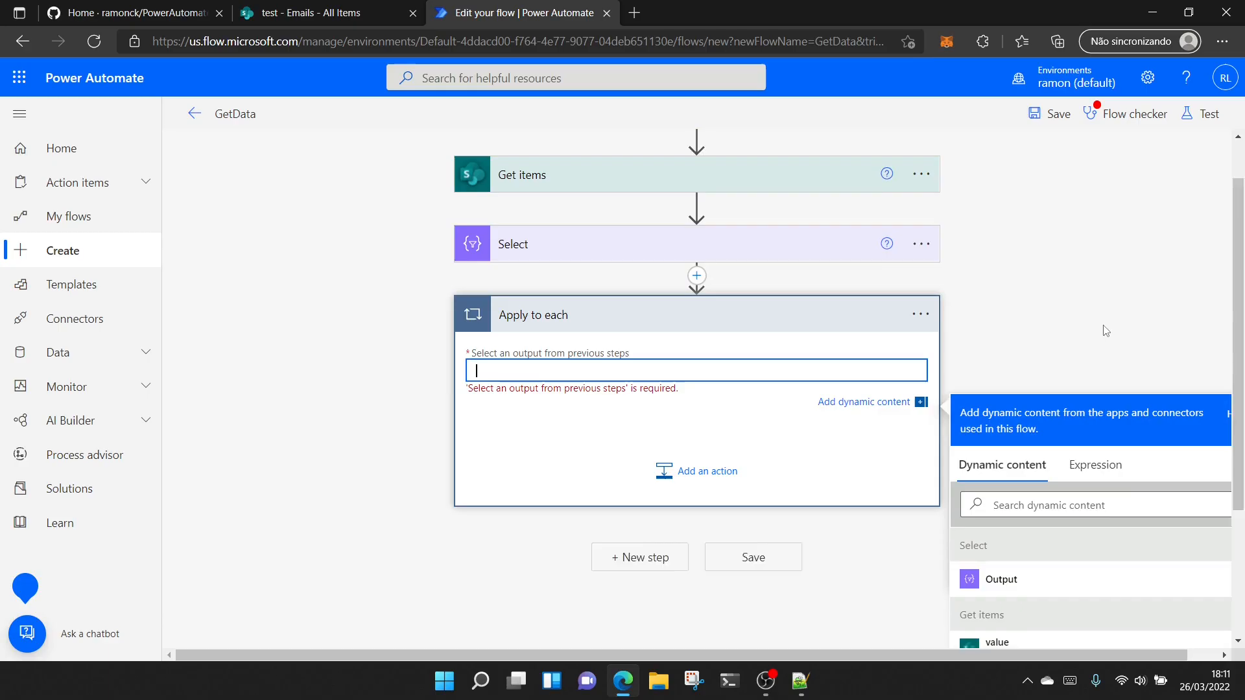
pyautogui.click(1002, 558)
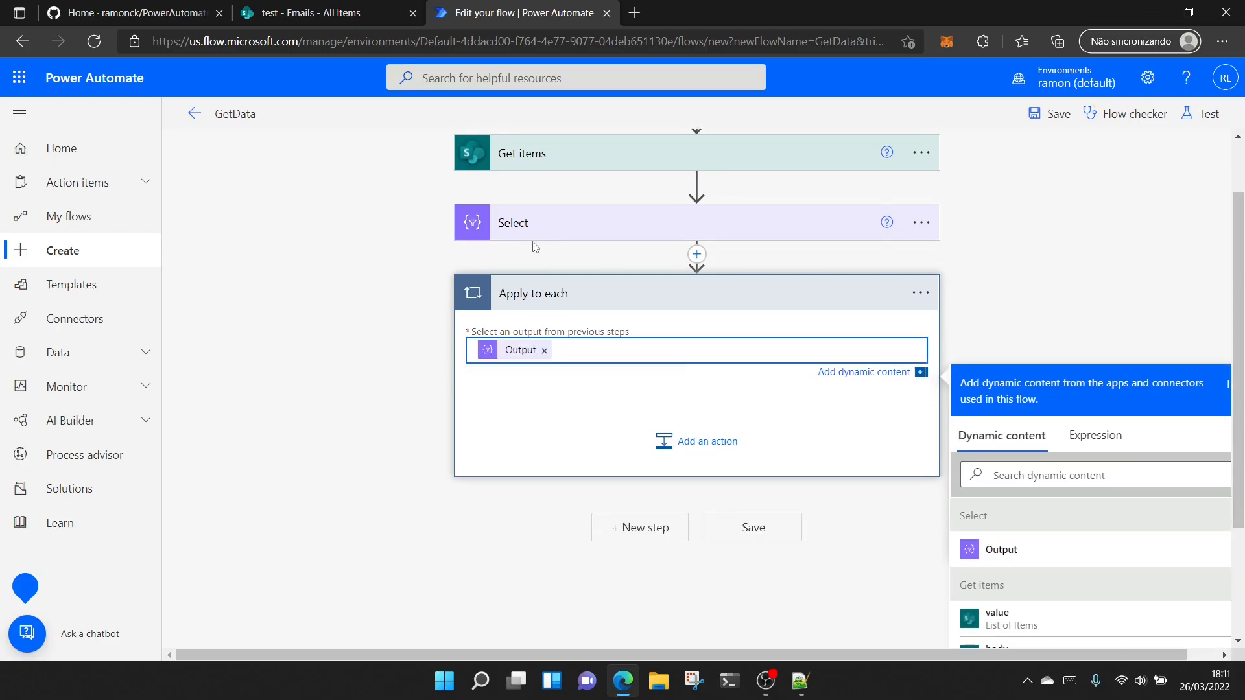
# Add a SharePoint Create item action inside the Apply to each loop.
pyautogui.click(687, 443)
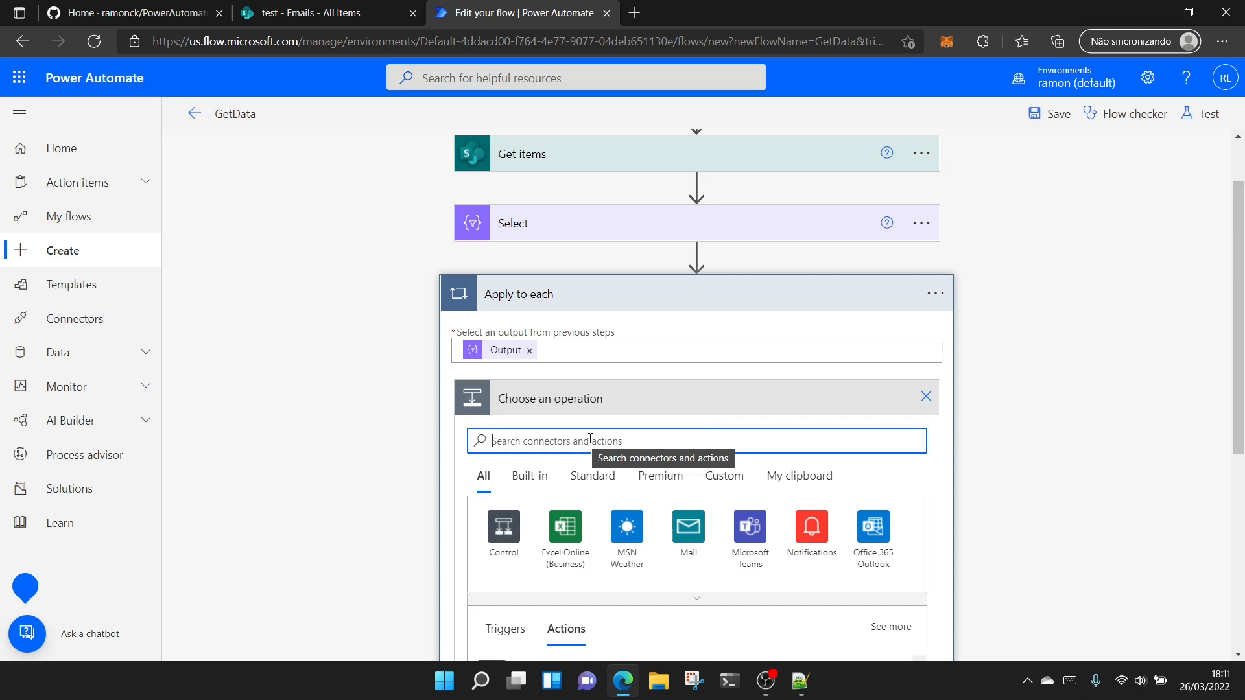
pyautogui.write('c')
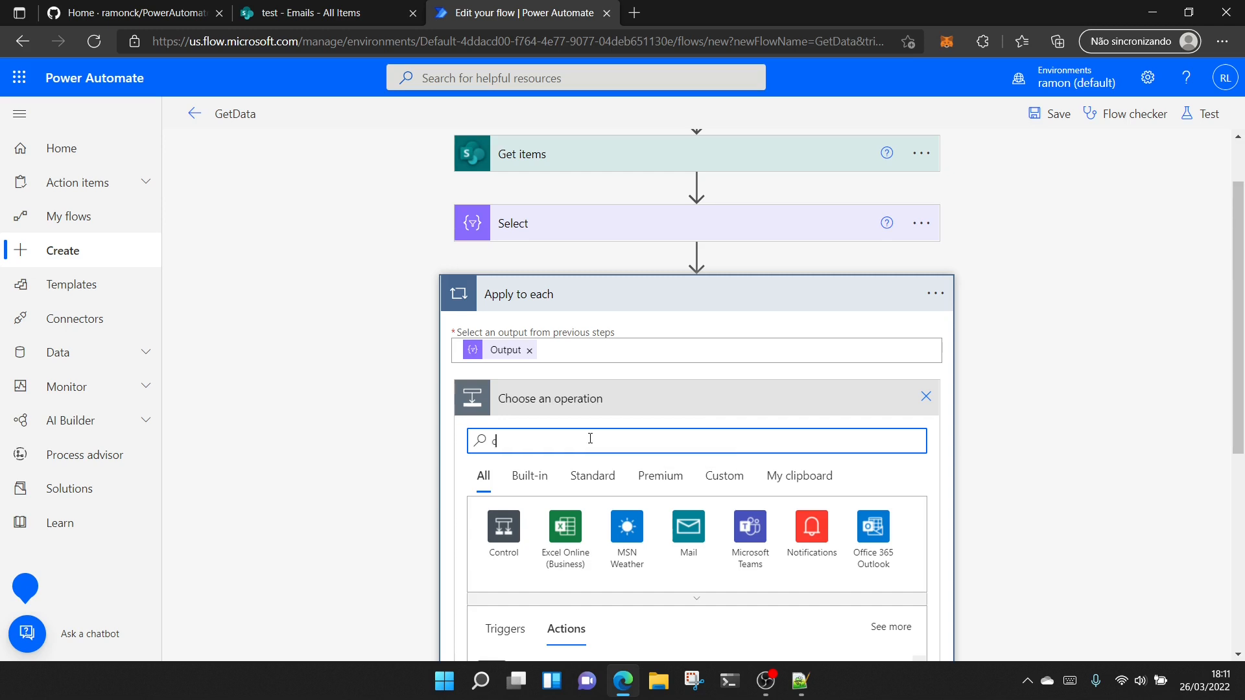
pyautogui.write('reate item')
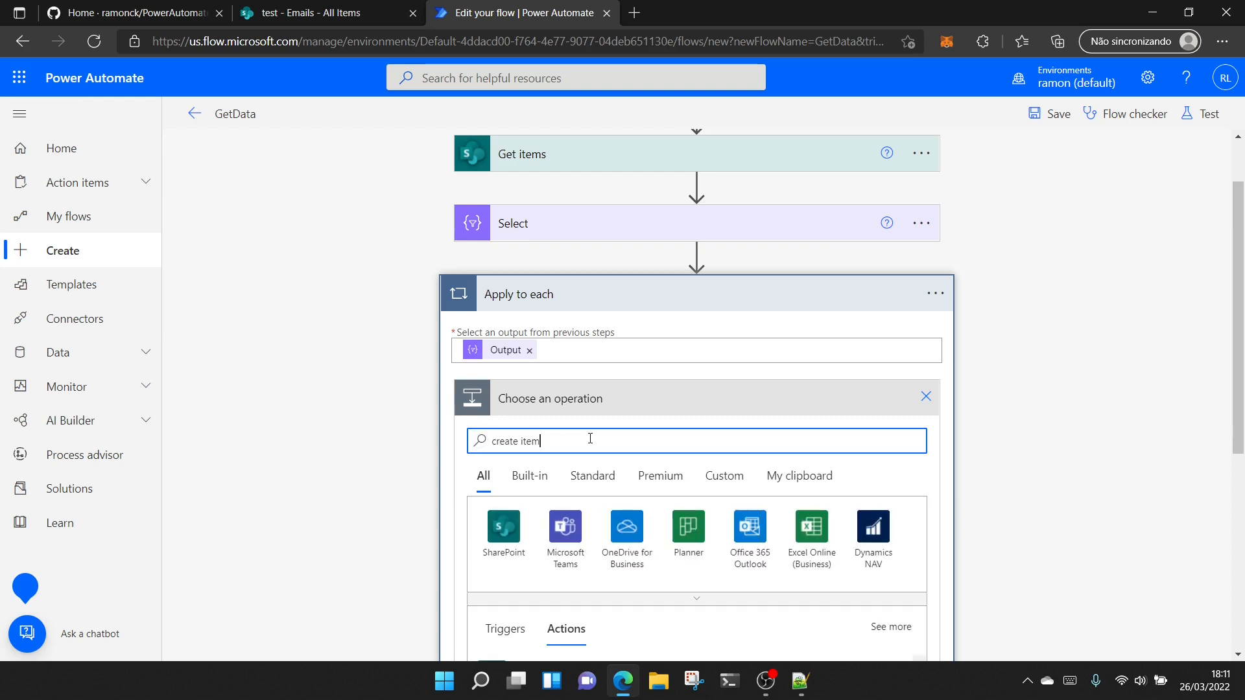
pyautogui.scroll(-3, 590, 439)
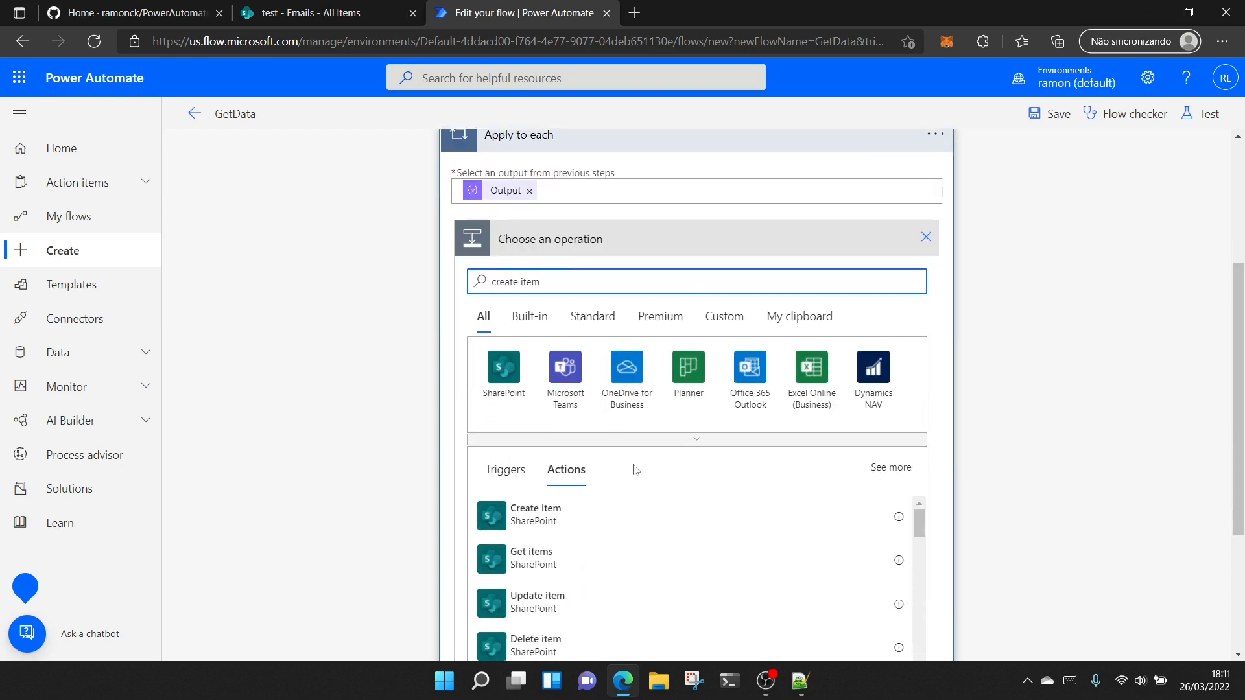
pyautogui.click(538, 515)
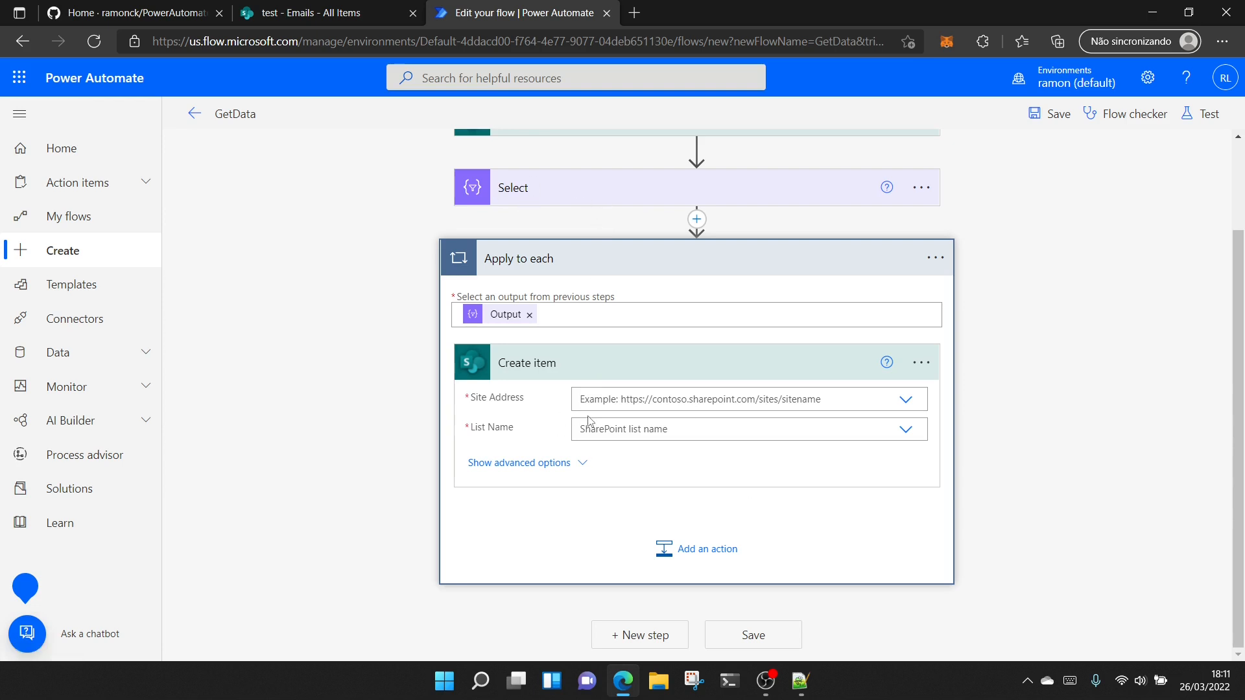
# Delete the Create item action from the Apply to each loop.
pyautogui.click(920, 364)
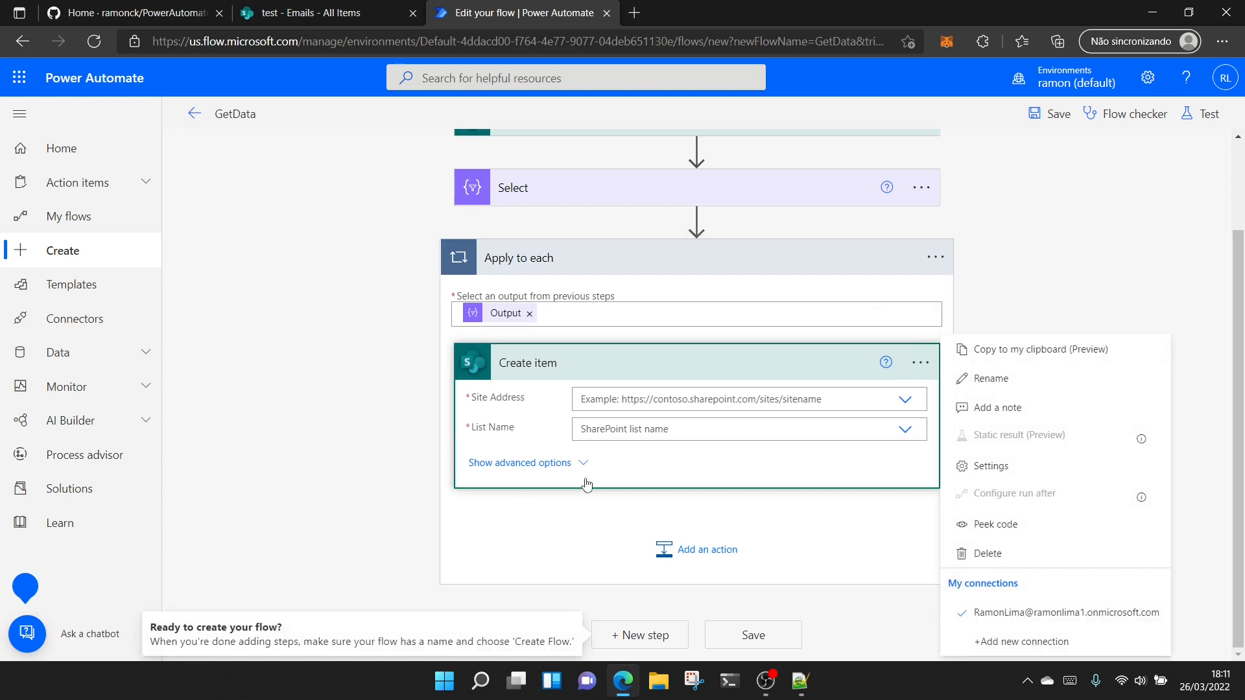
pyautogui.click(1027, 563)
pyautogui.click(633, 393)
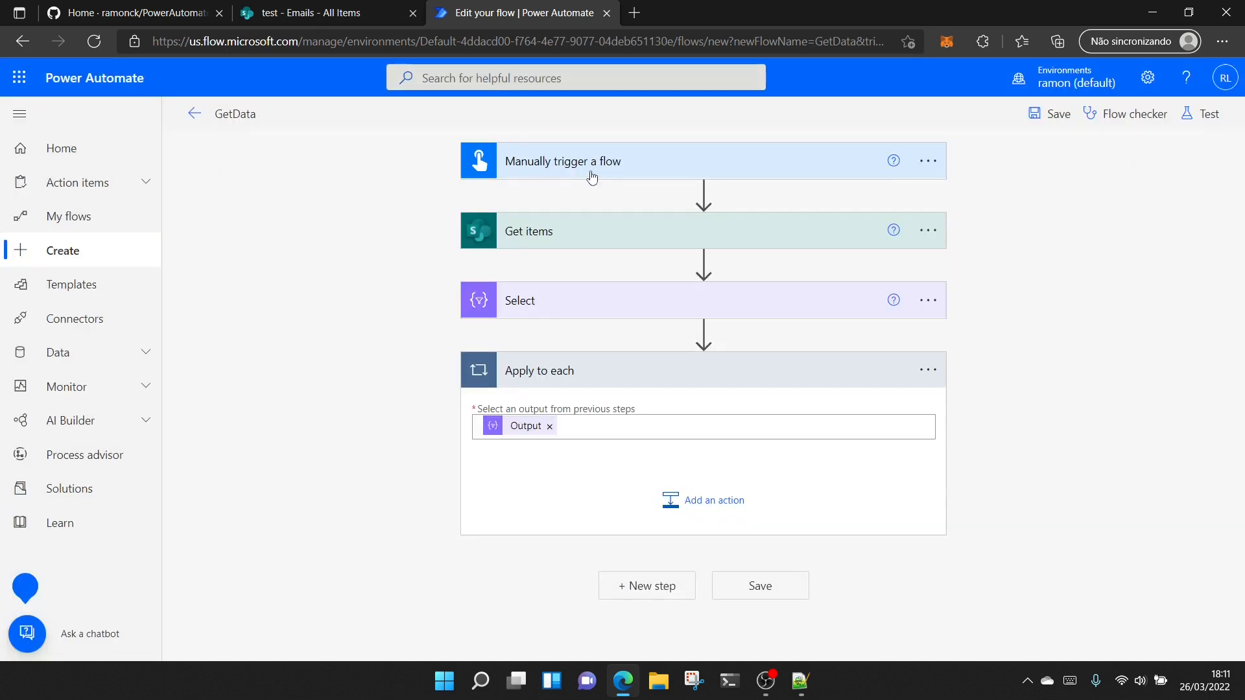
# Review the Title and email key mappings in the Select action.
pyautogui.click(559, 310)
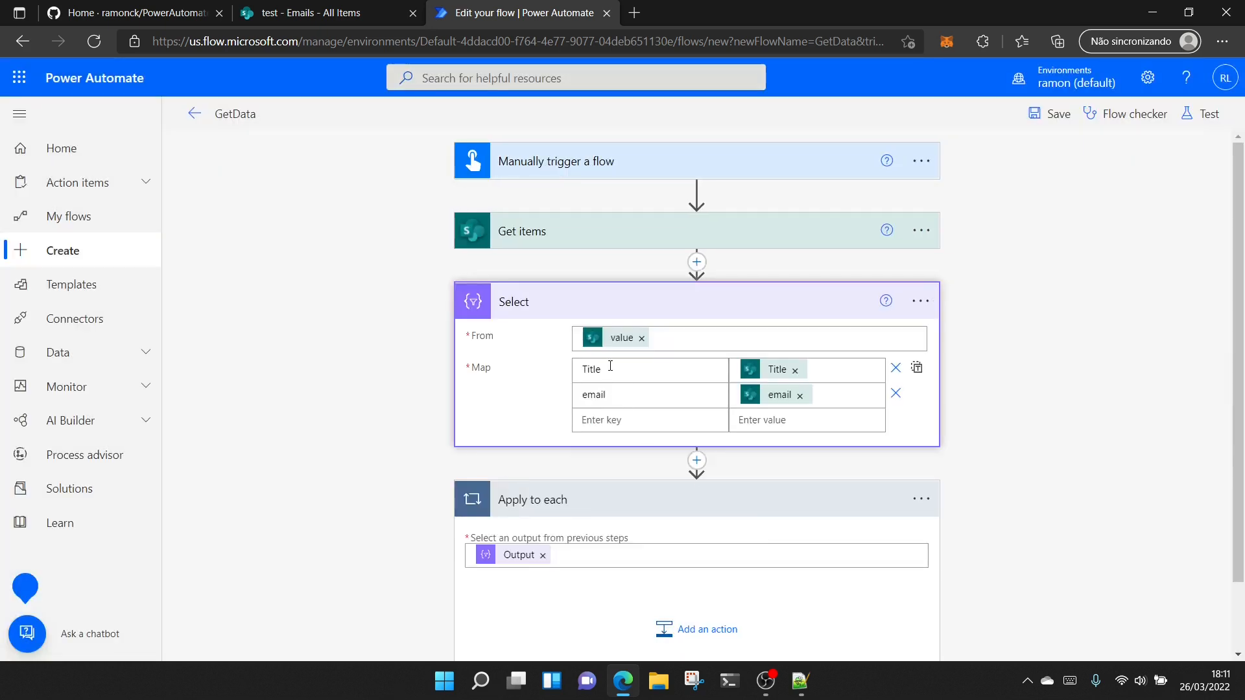
pyautogui.moveTo(610, 366); pyautogui.dragTo(535, 388)
pyautogui.moveTo(618, 397); pyautogui.dragTo(491, 386)
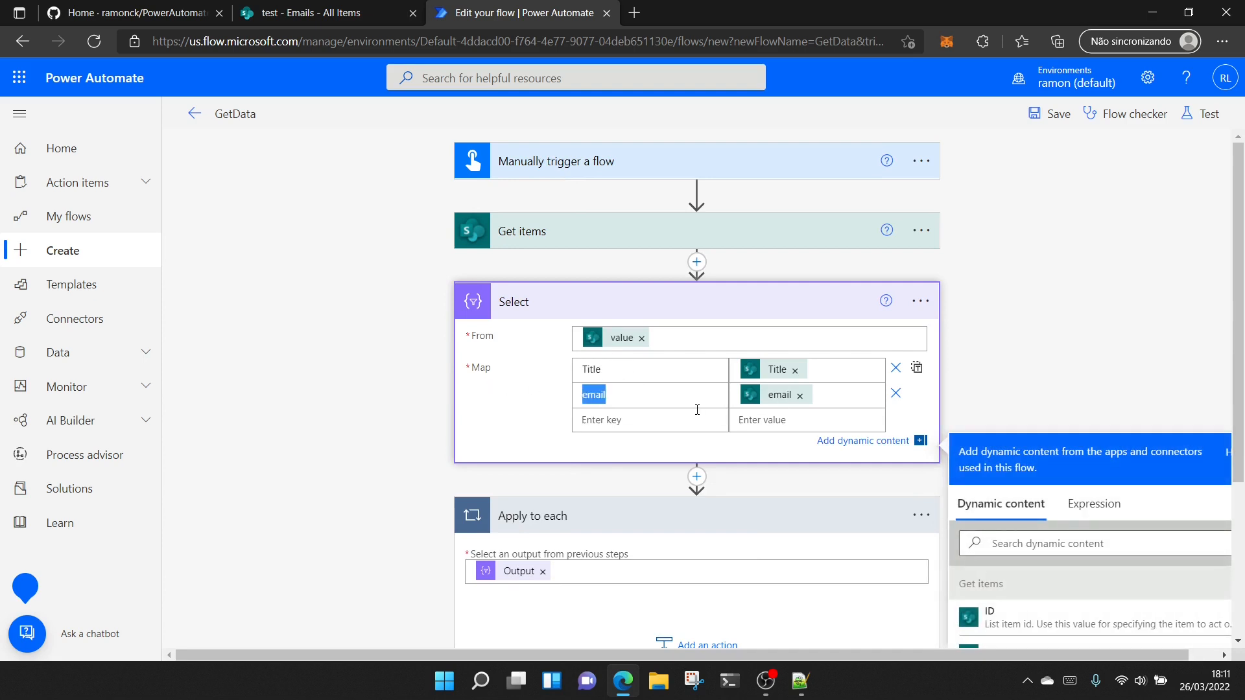
pyautogui.scroll(-3, 628, 522)
pyautogui.click(825, 512)
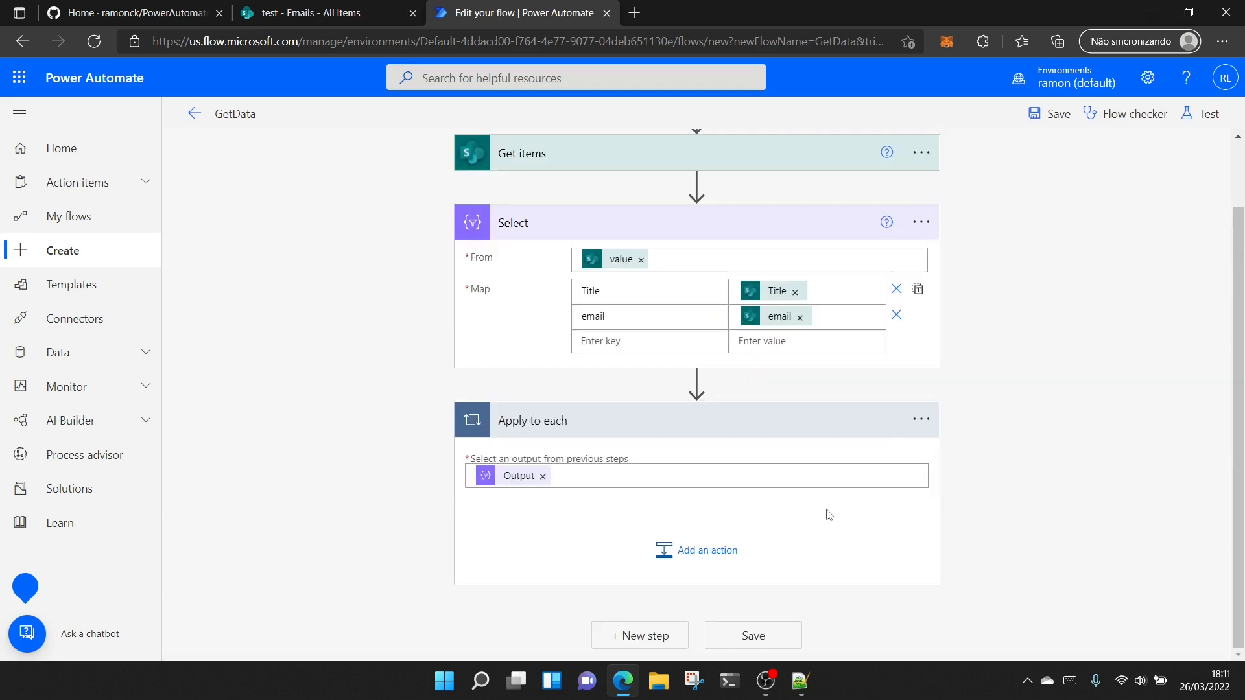
# Switch to Notepad++, copy the endpoint _api/web/lists/GetByTitle('Emails2')/items, and return to the flow editor.
pyautogui.click(808, 686)
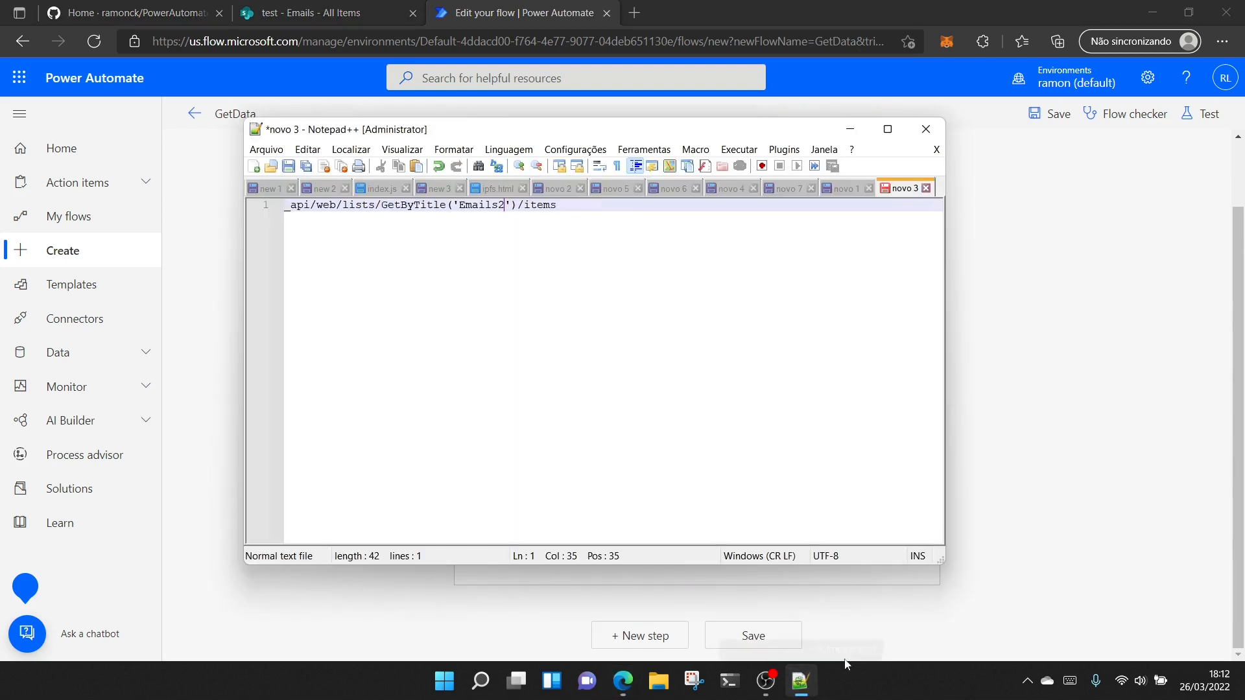
pyautogui.hotkey('ctrl', 'a')
pyautogui.hotkey('ctrl', 'c')
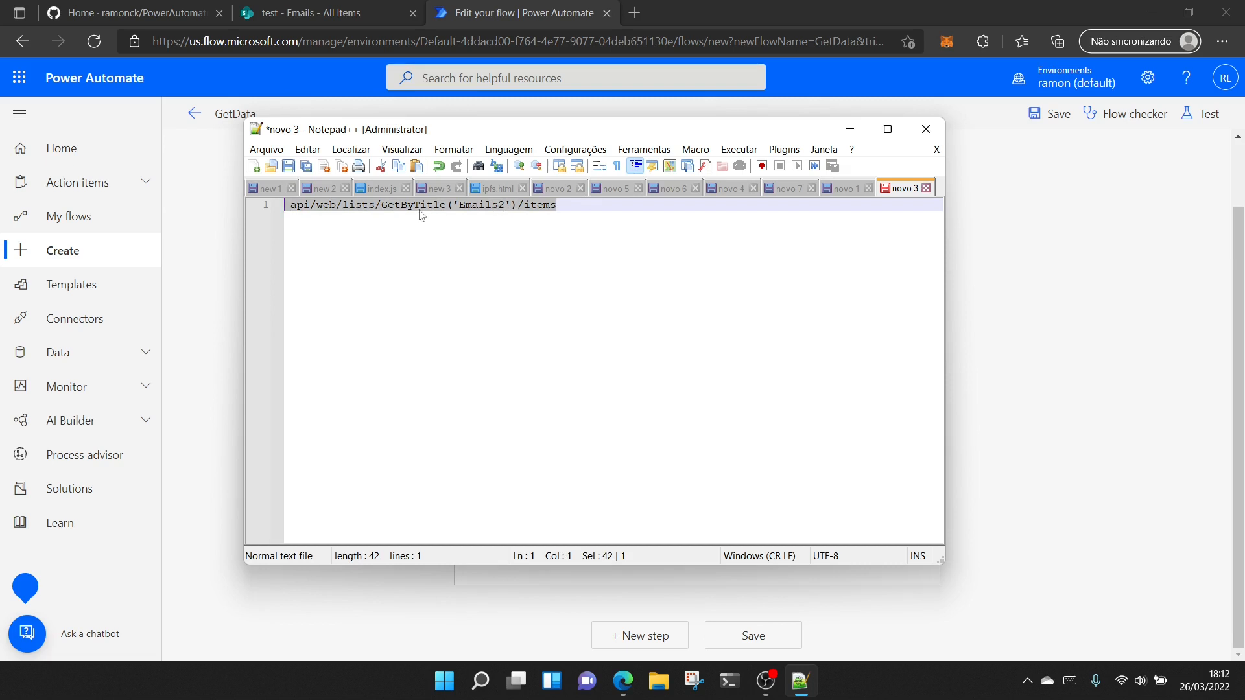
pyautogui.click(892, 5)
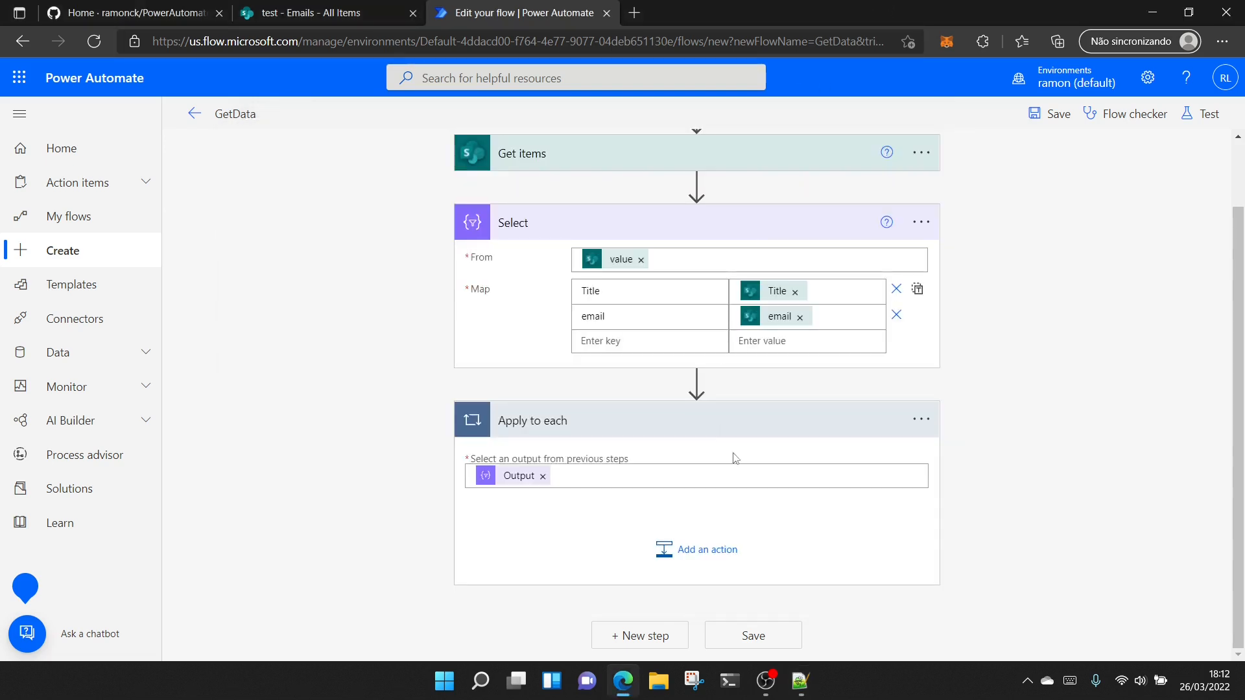
# Search for "send http" and add the Send an HTTP request to SharePoint action inside the Apply to each loop.
pyautogui.click(686, 566)
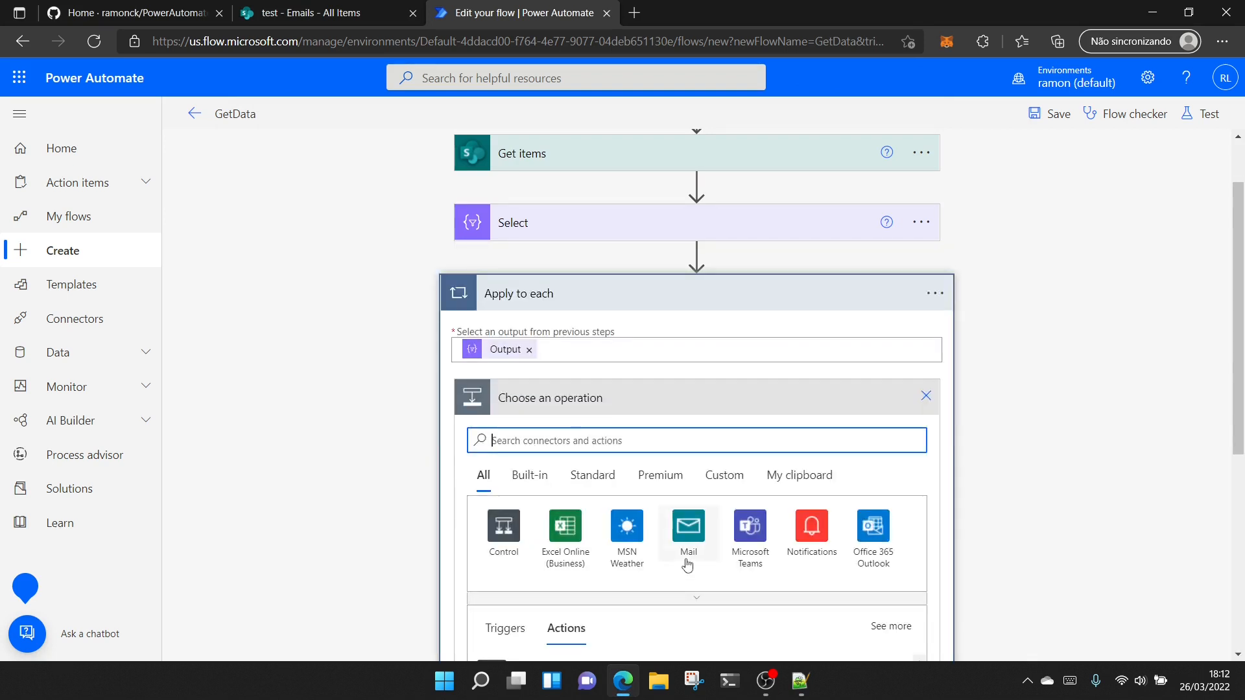
pyautogui.write('send')
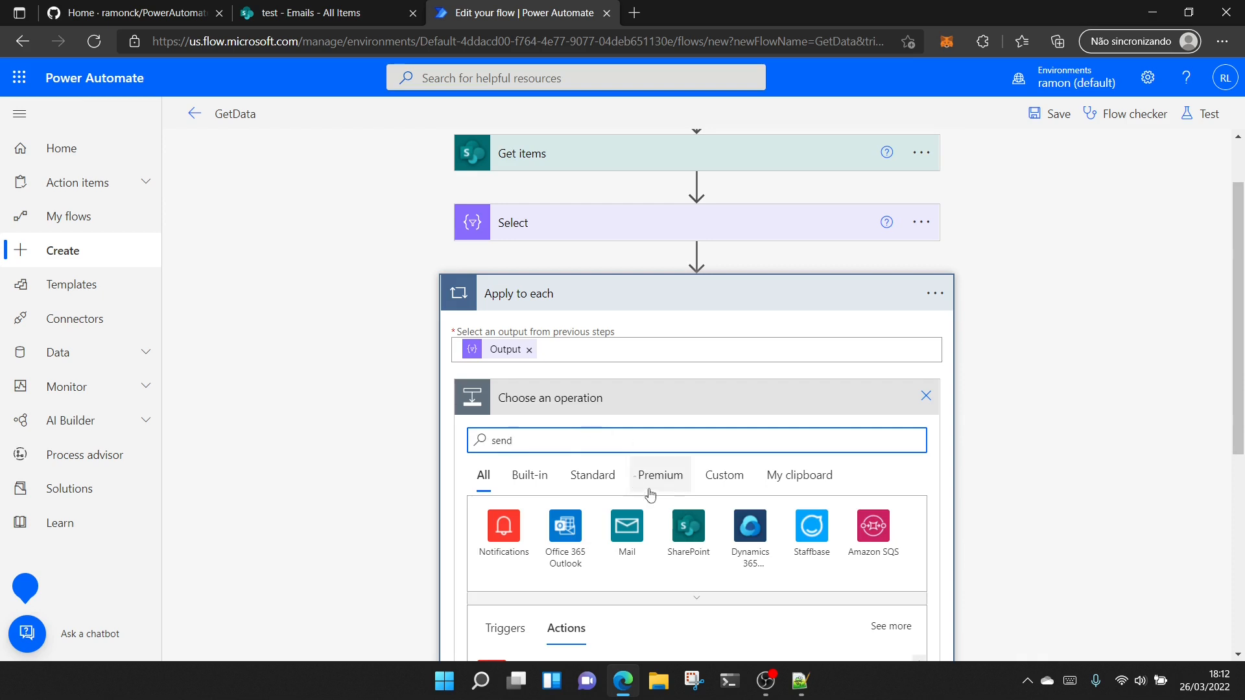
pyautogui.scroll(-2, 714, 467)
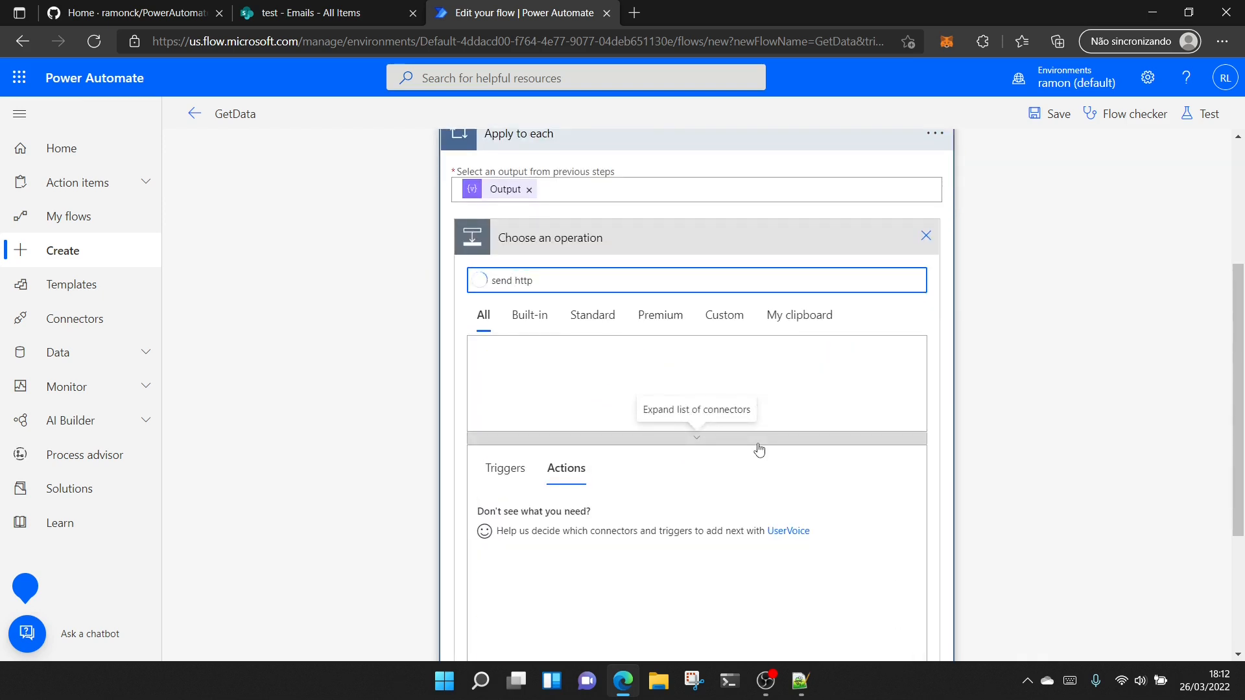
pyautogui.click(586, 517)
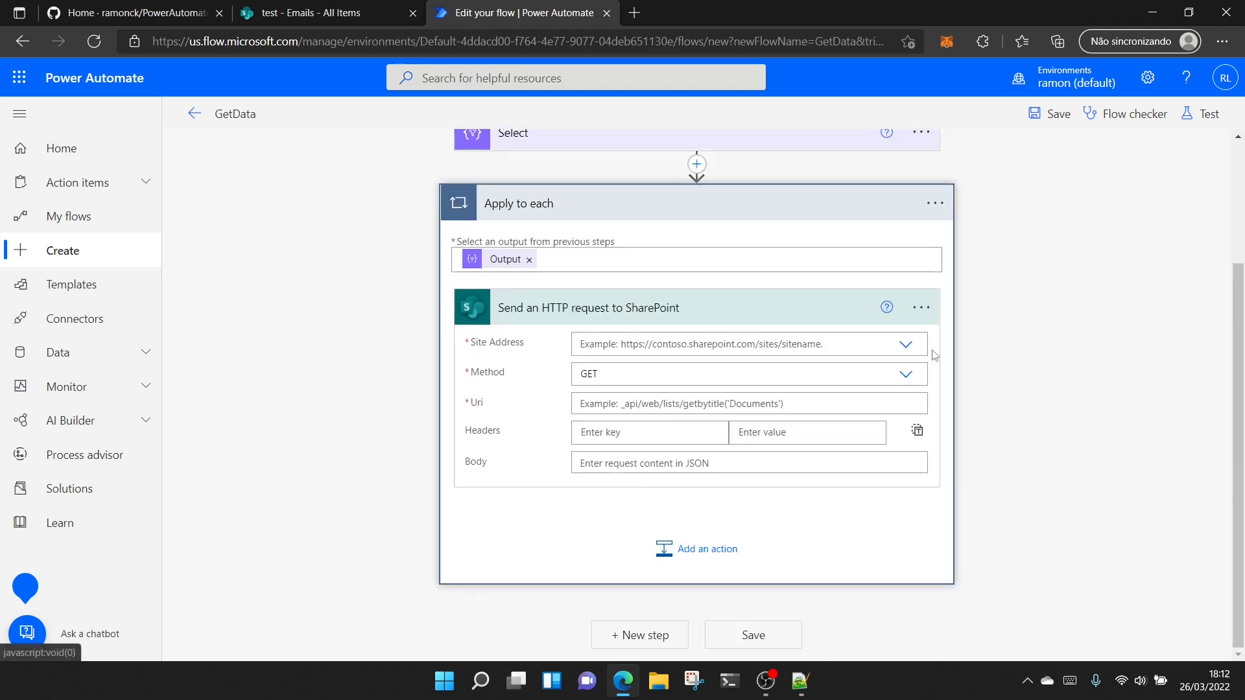
# Configure the HTTP request with the test site address, the POST method and the Uri _api/web/lists/GetByTitle('Emails2')/items.
pyautogui.click(905, 344)
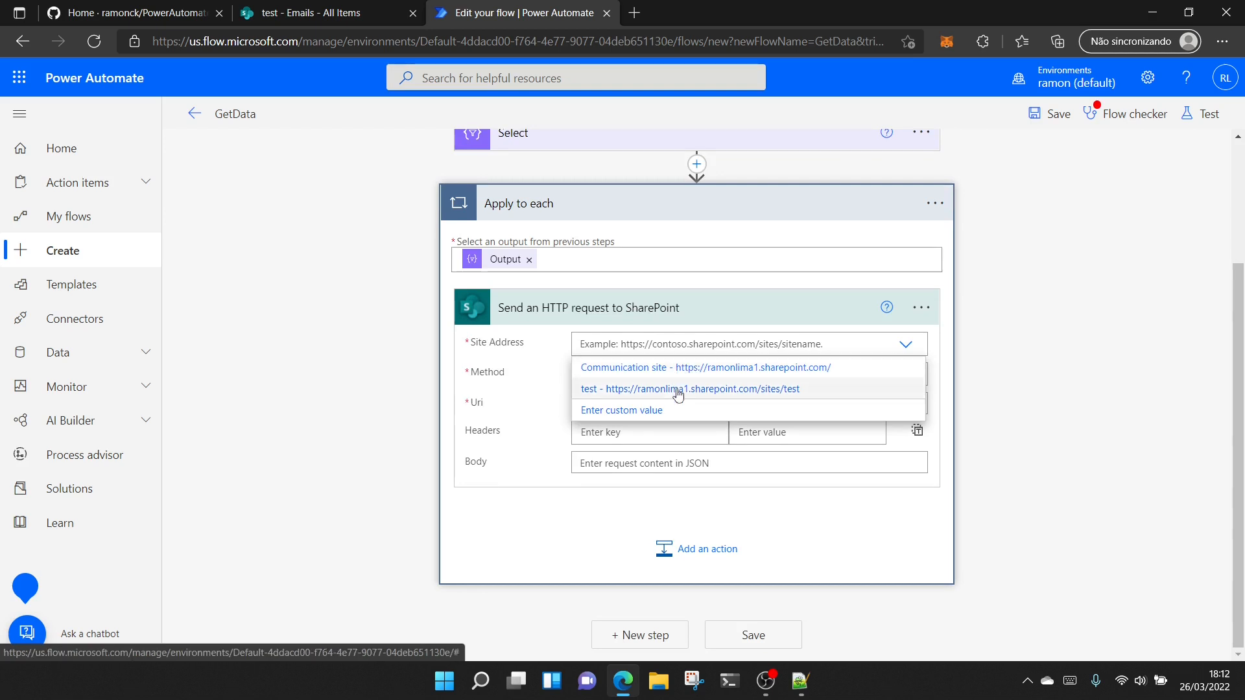
pyautogui.click(678, 389)
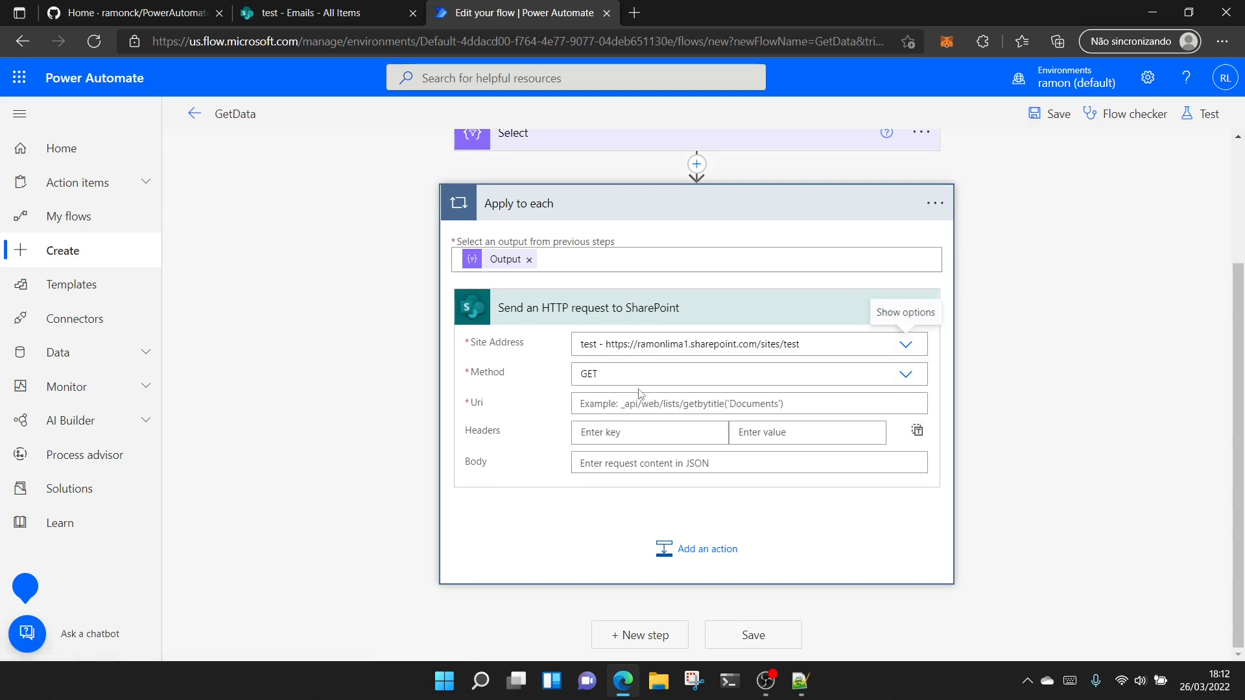
pyautogui.click(906, 374)
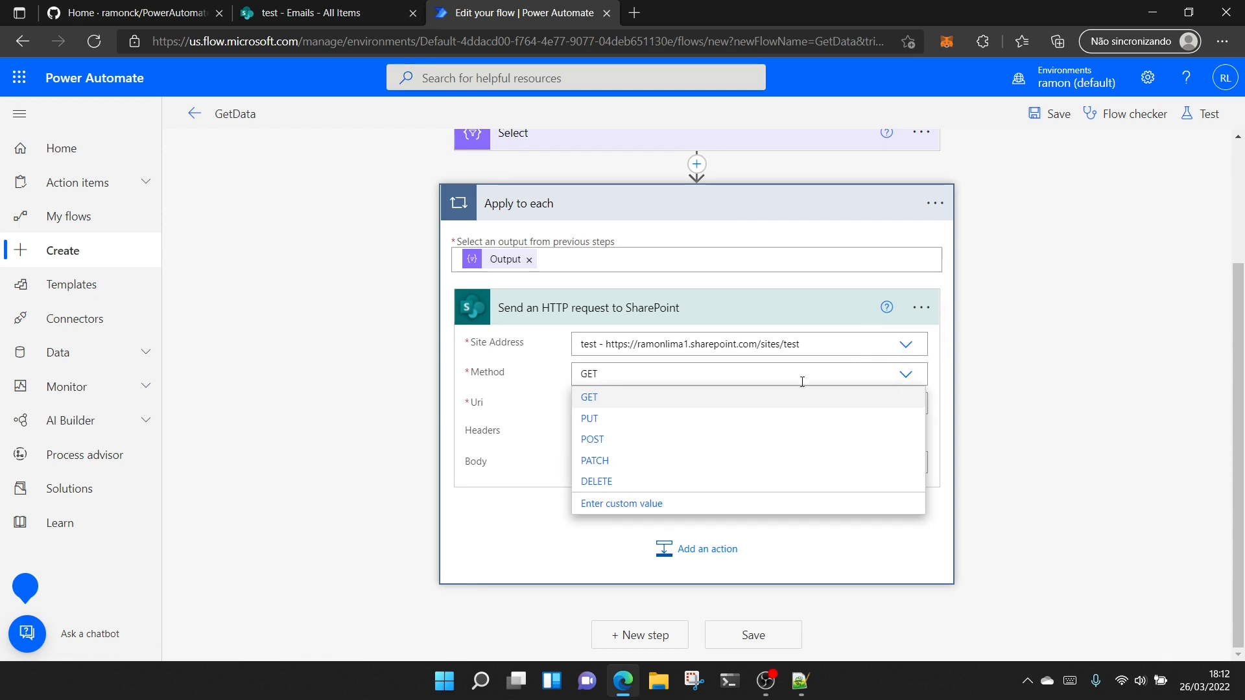
pyautogui.click(592, 439)
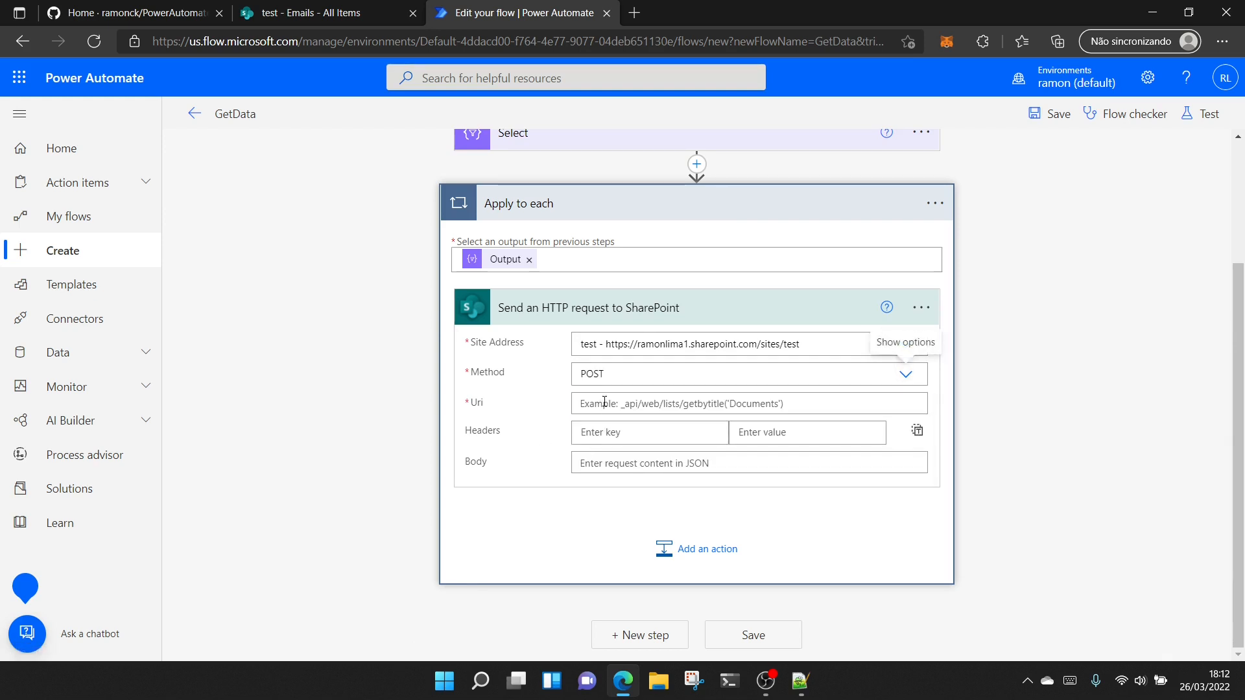
pyautogui.click(603, 402)
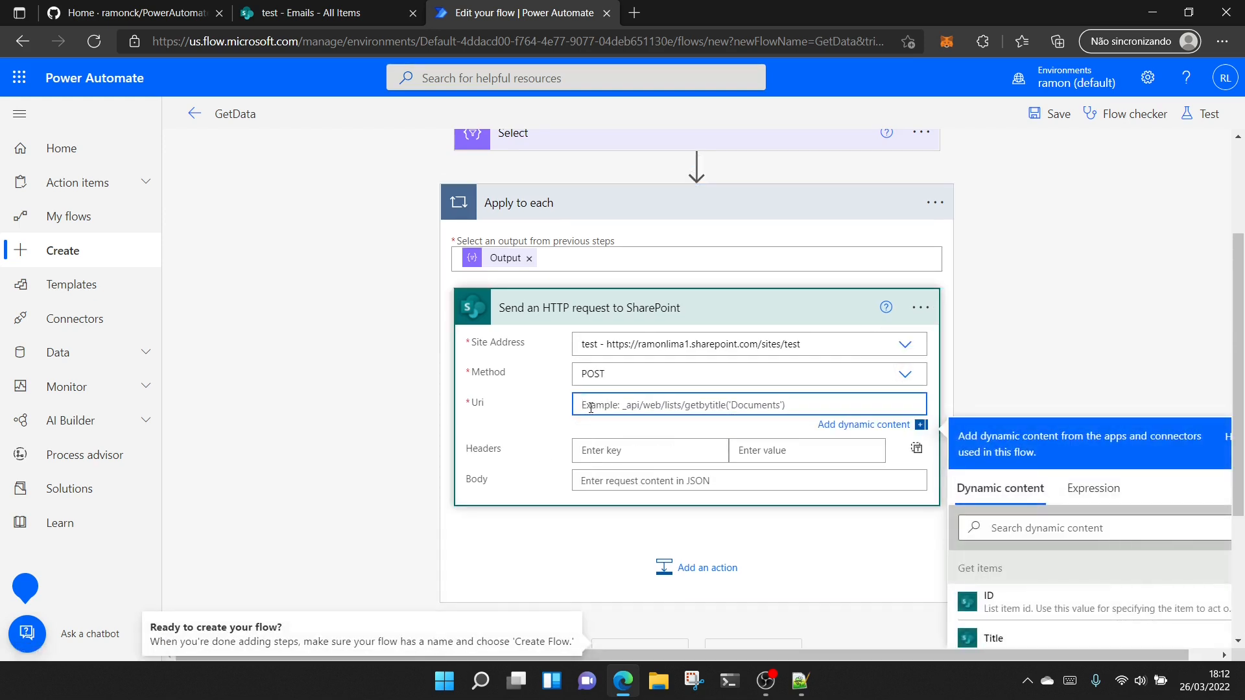
pyautogui.hotkey('ctrl', 'v')
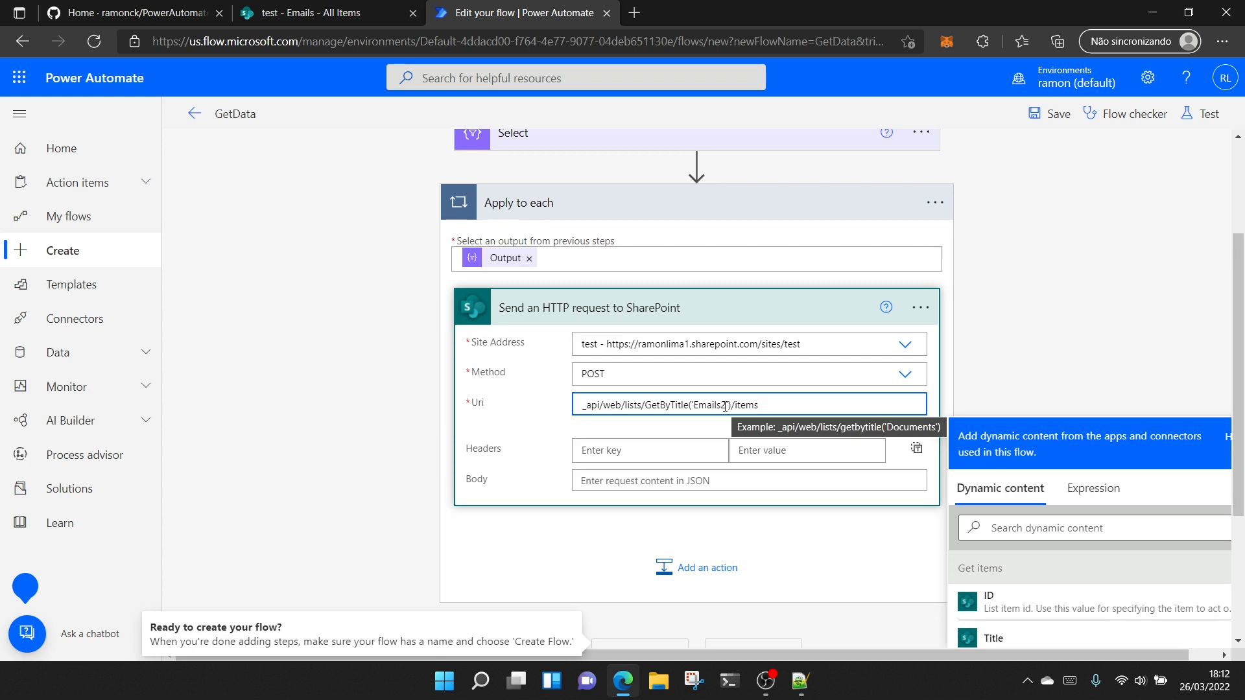
# Set the HTTP request's Body to the expression item().
pyautogui.click(616, 480)
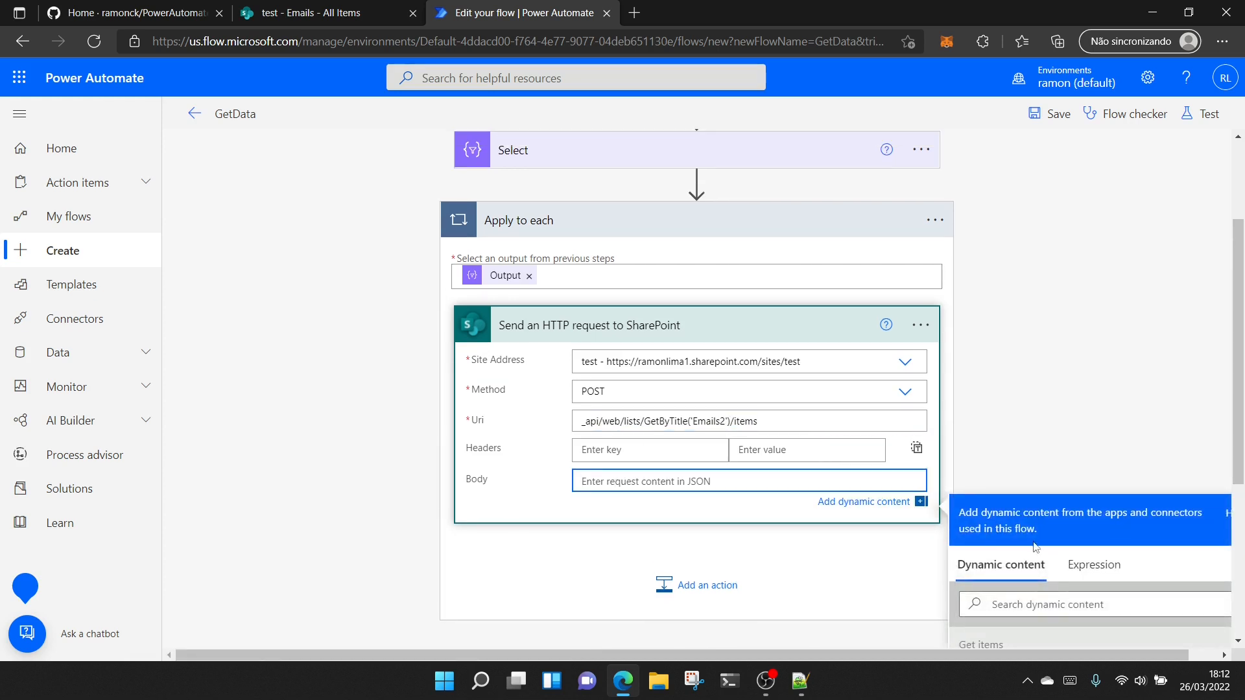
pyautogui.click(1094, 565)
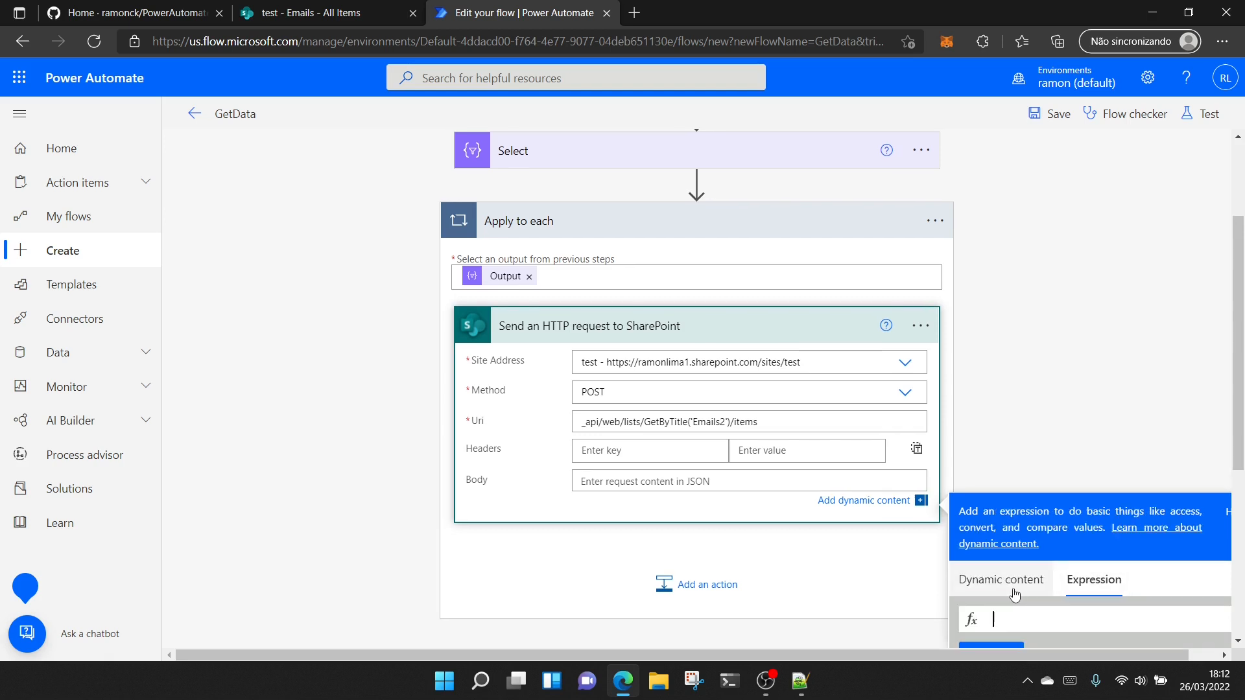
pyautogui.write('i')
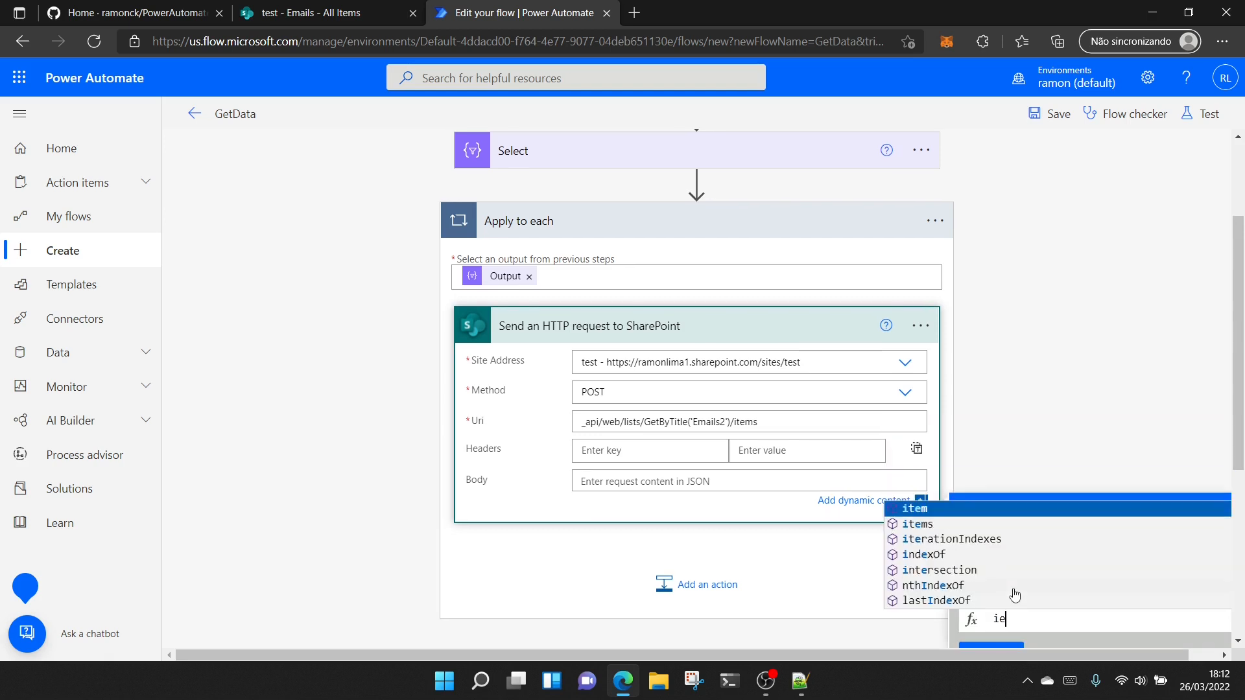
pyautogui.write('tem()')
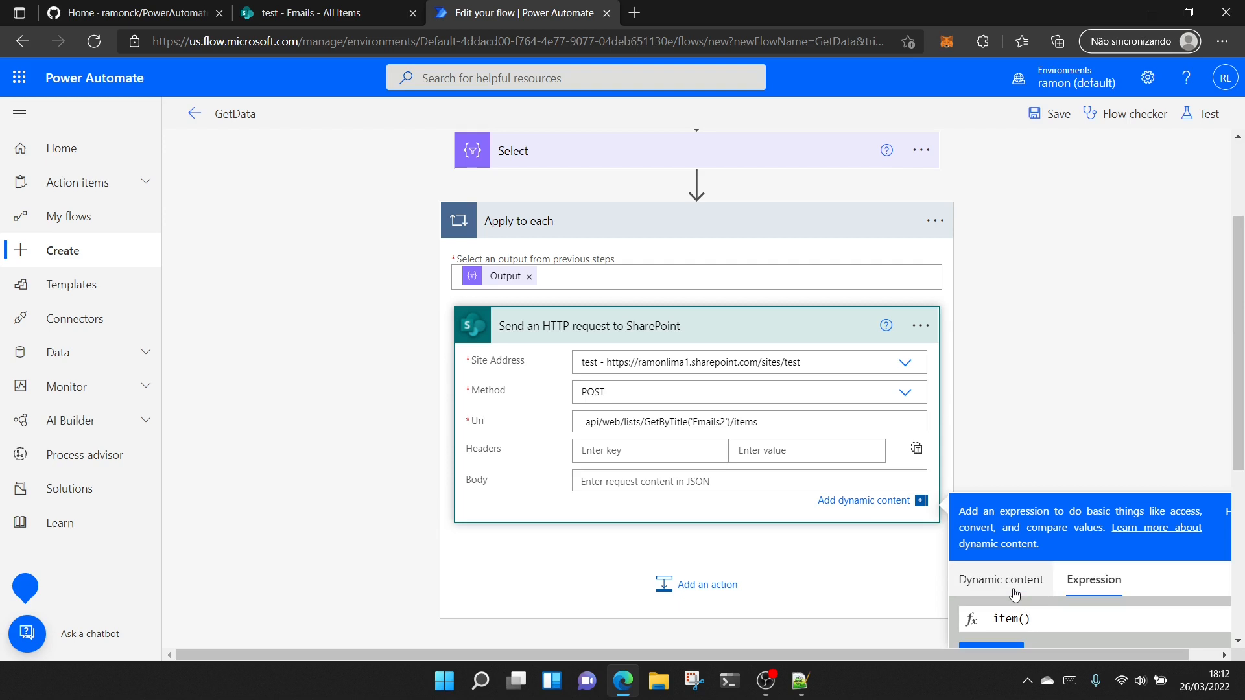
pyautogui.click(996, 646)
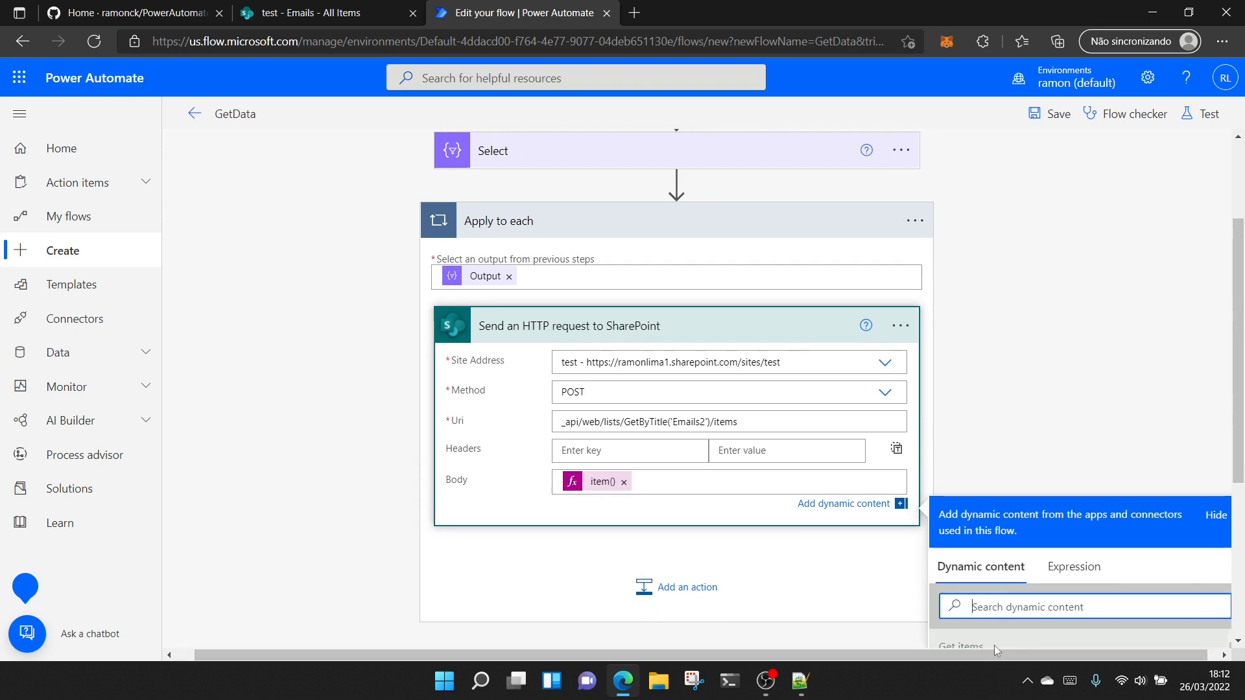
pyautogui.click(641, 248)
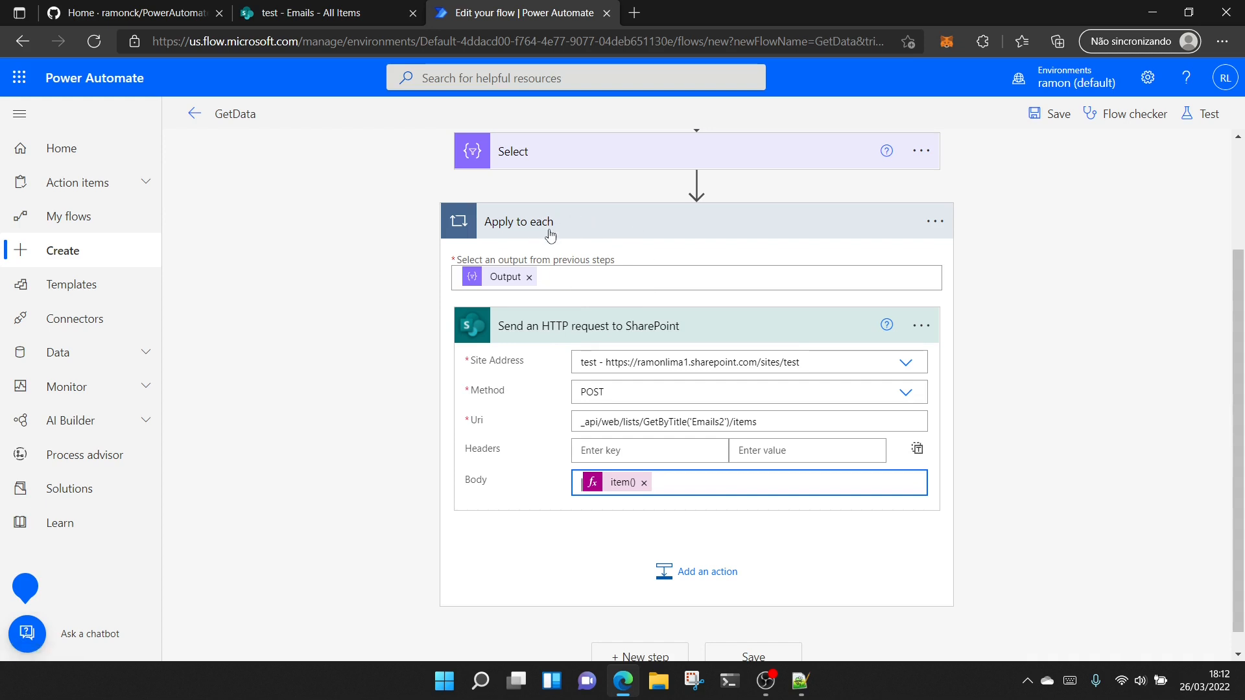
pyautogui.scroll(3, 550, 235)
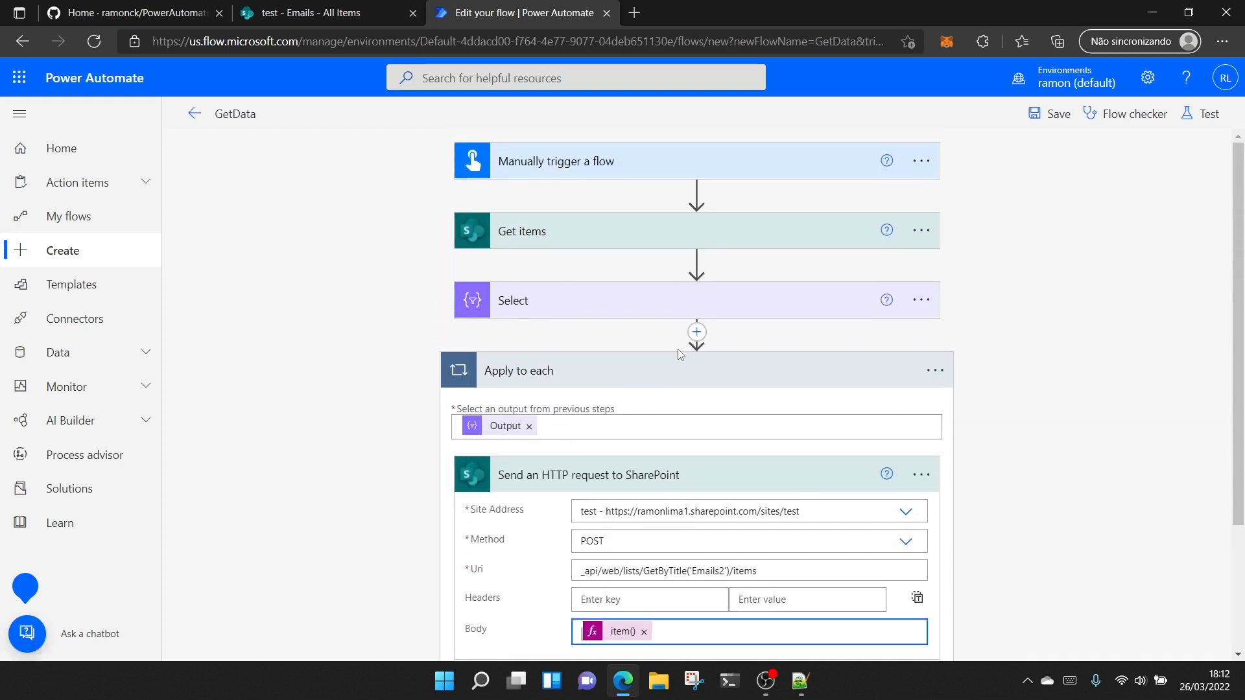
# Clear the Top Count limit in the Get items action so it retrieves all entries, and collapse the action.
pyautogui.click(708, 230)
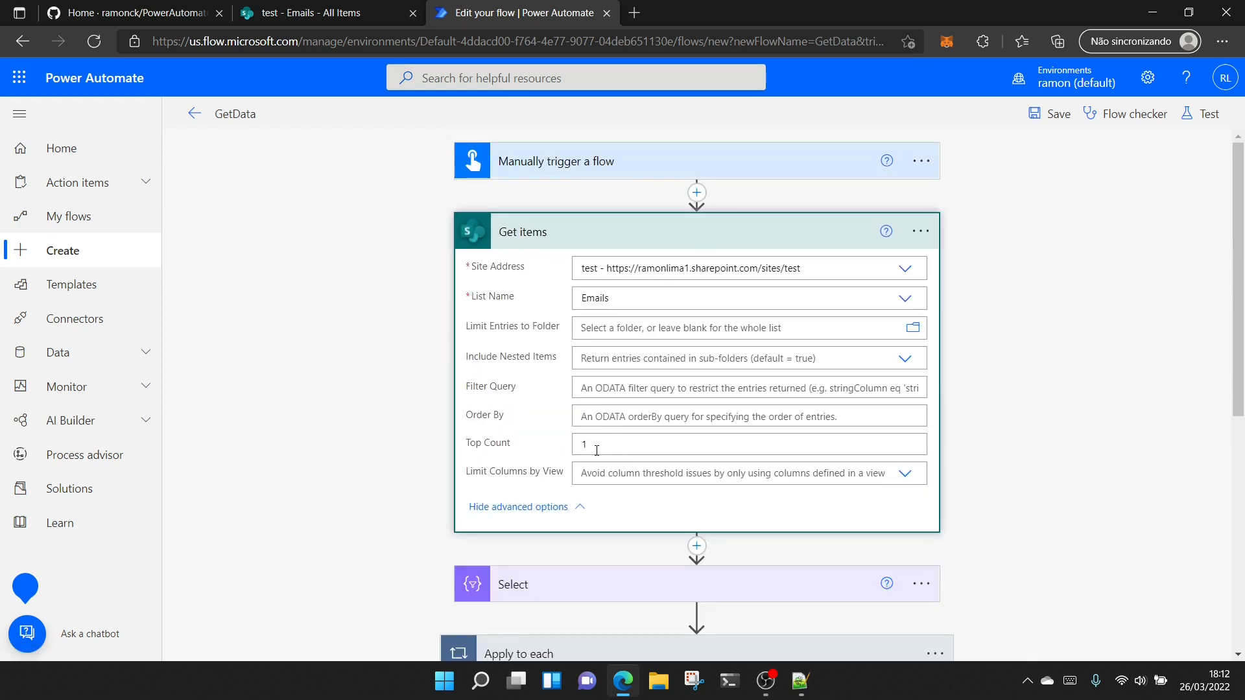
pyautogui.doubleClick(583, 444)
pyautogui.press('BackSpace')
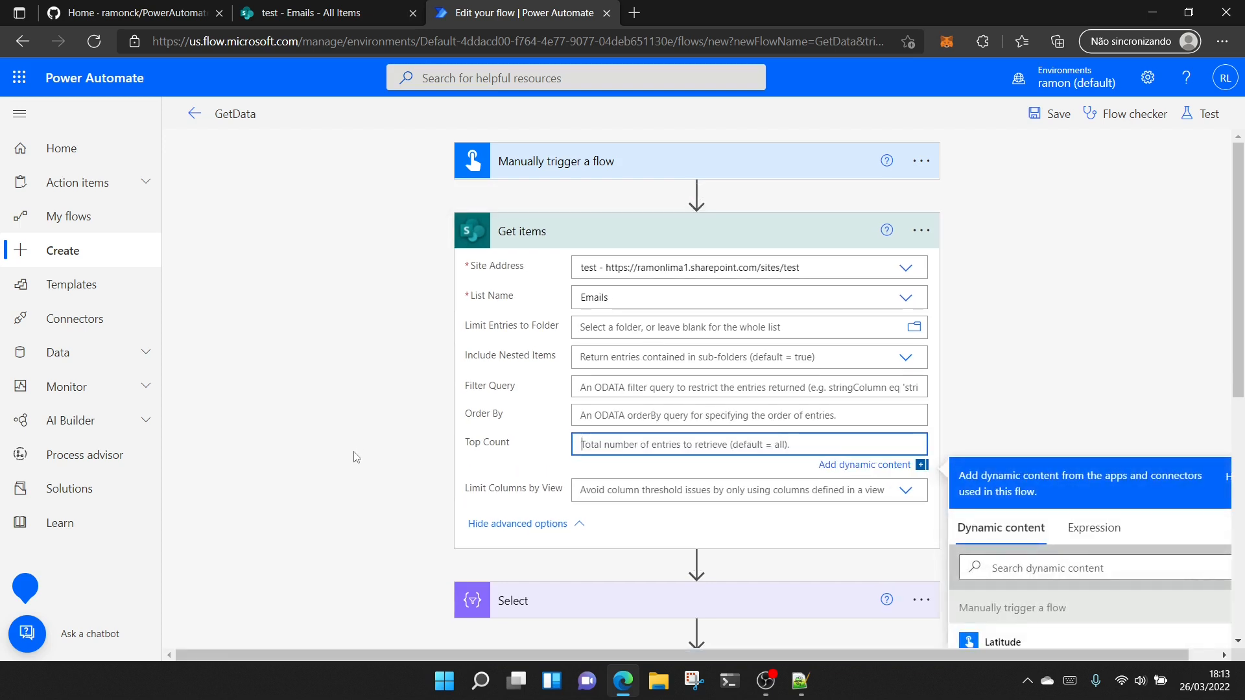
pyautogui.click(979, 369)
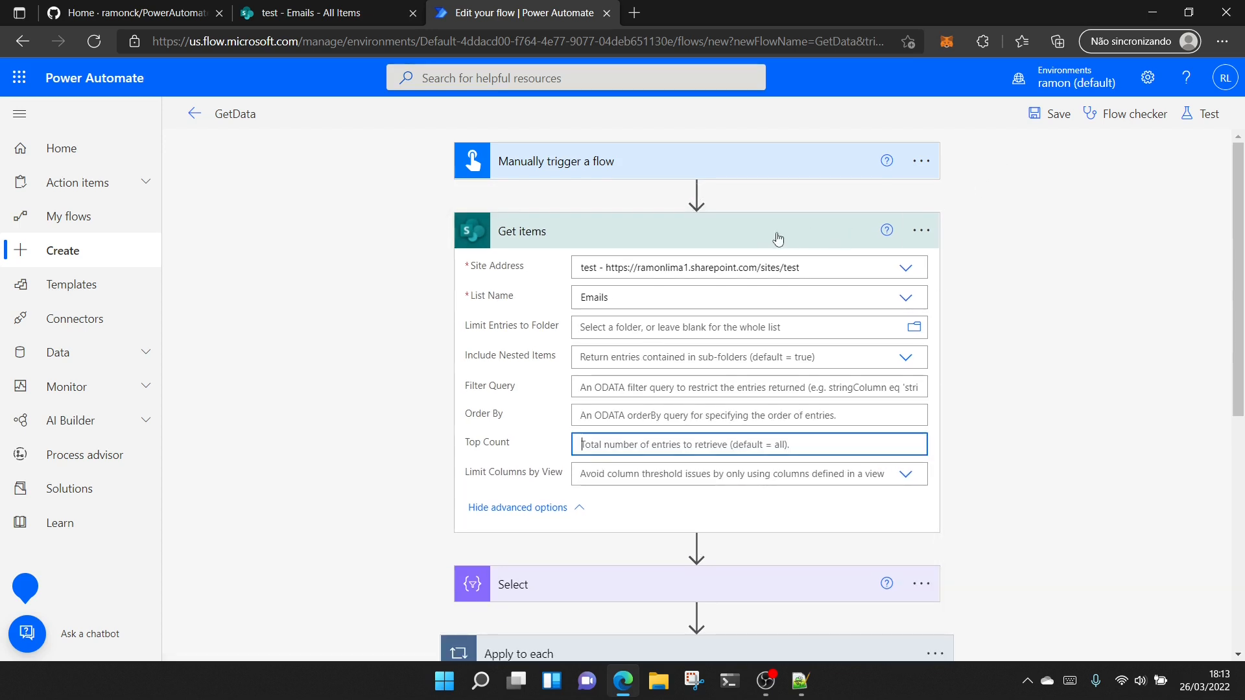
pyautogui.click(752, 215)
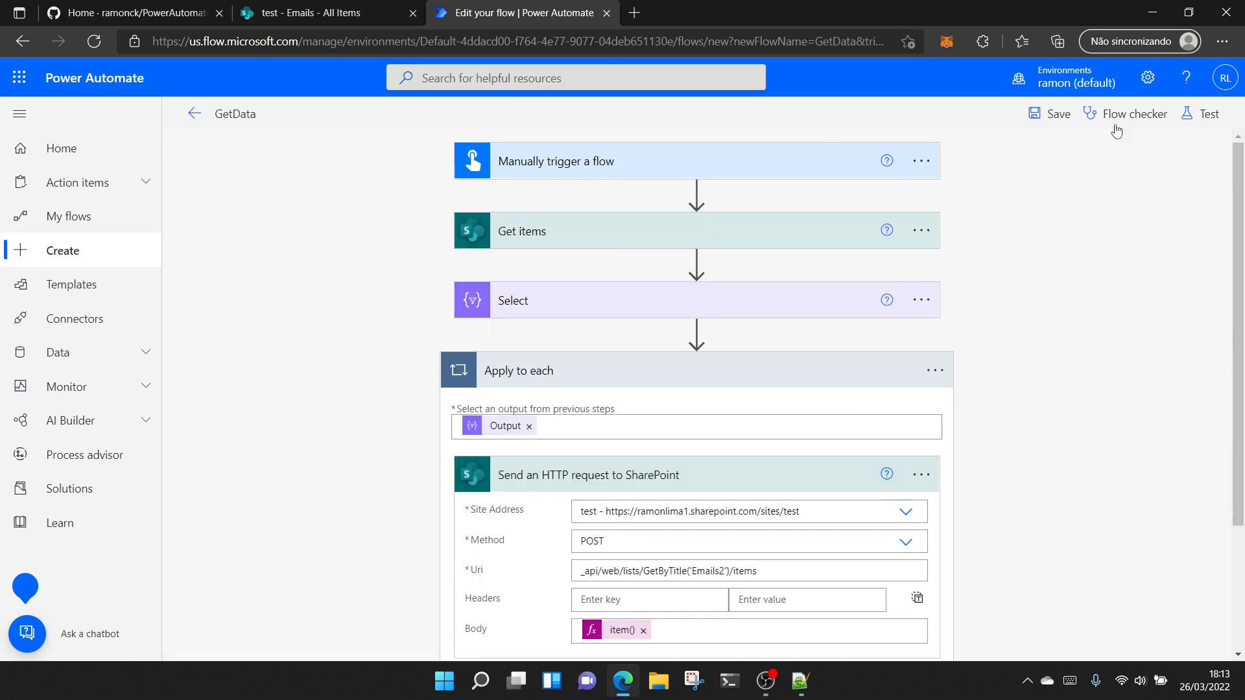
# Save the GetData flow, dismiss the flow checker, and run a manual test of the flow.
pyautogui.click(1051, 115)
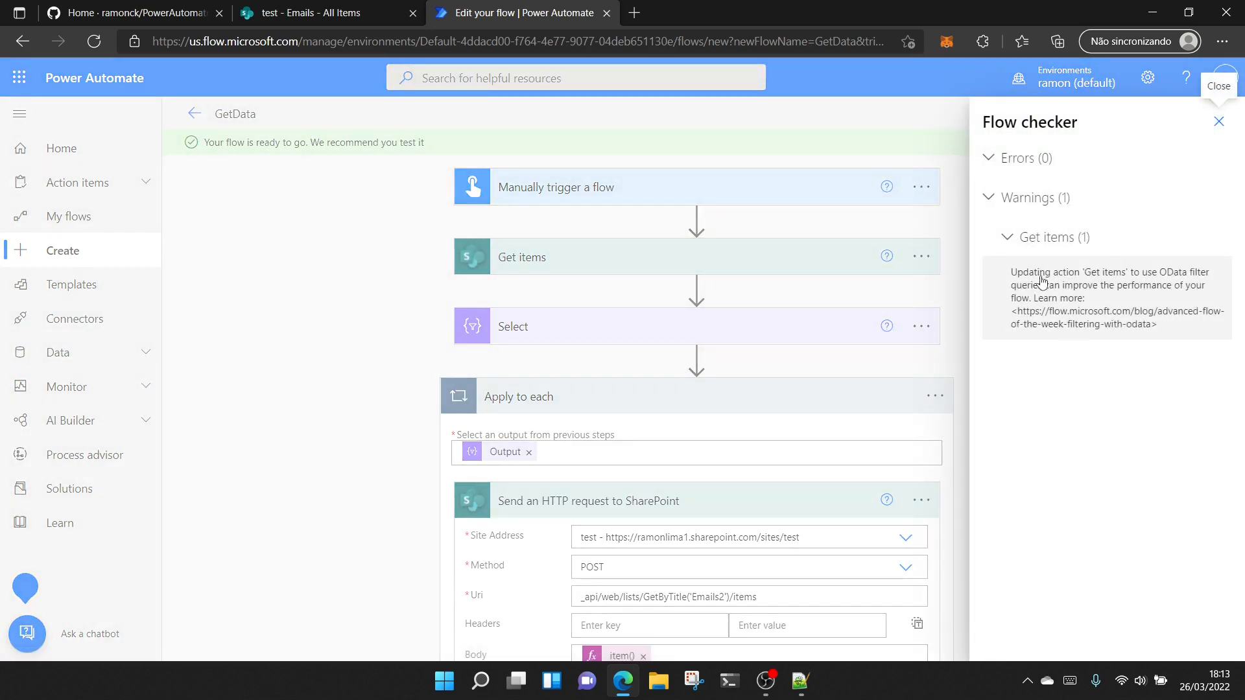
pyautogui.click(1219, 121)
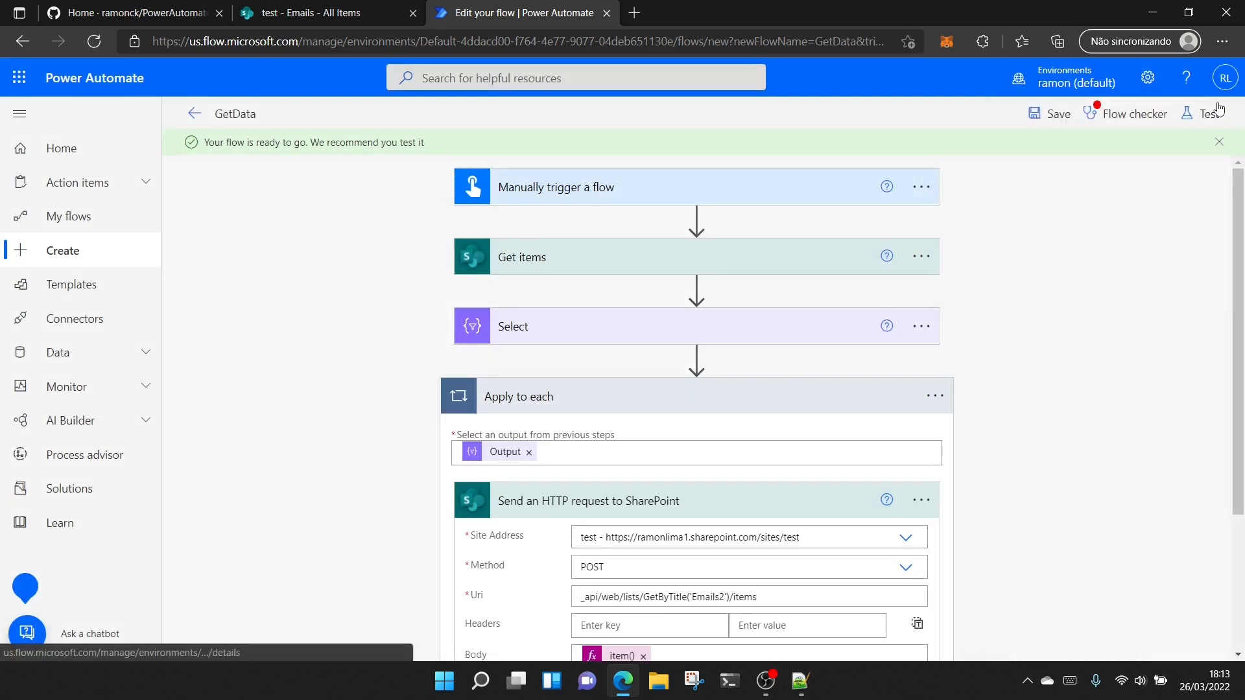
pyautogui.click(1218, 111)
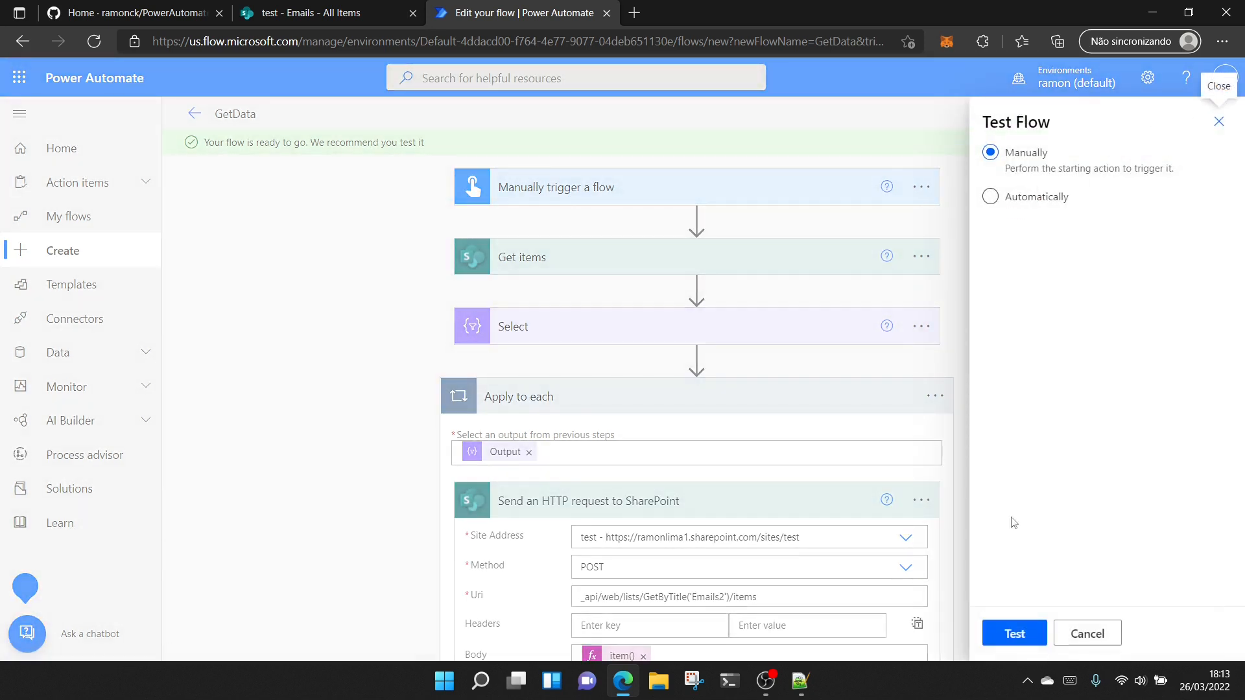
pyautogui.click(1038, 638)
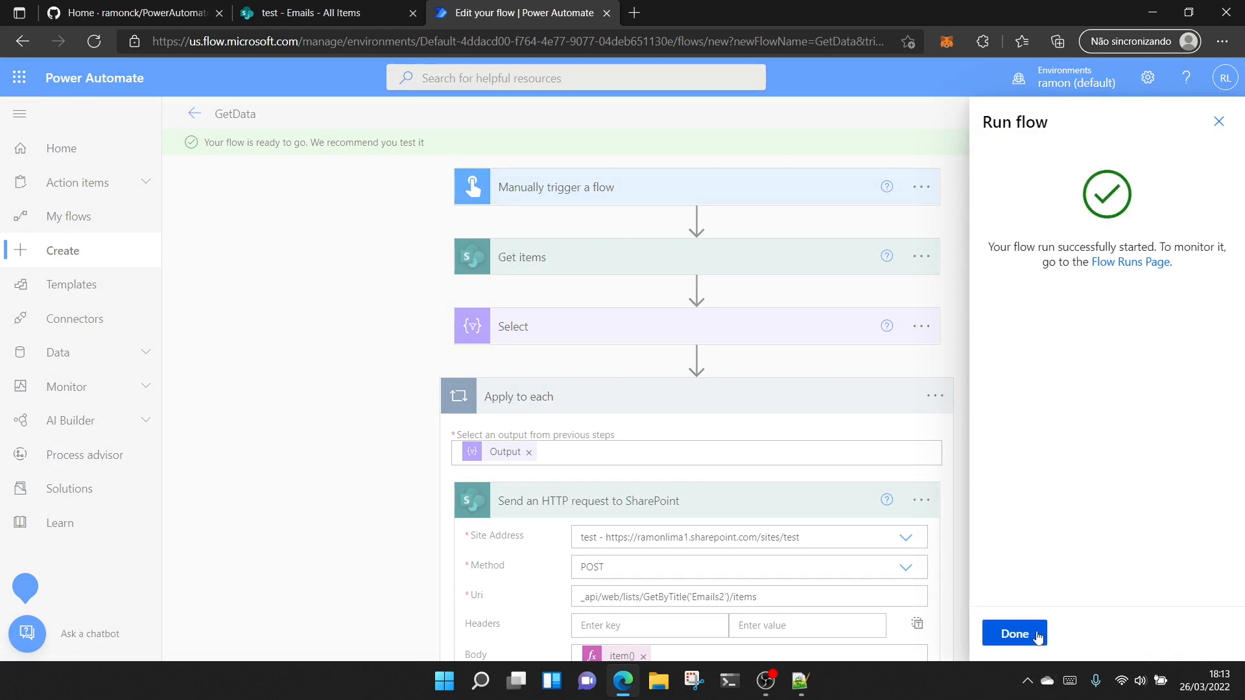
pyautogui.click(1038, 637)
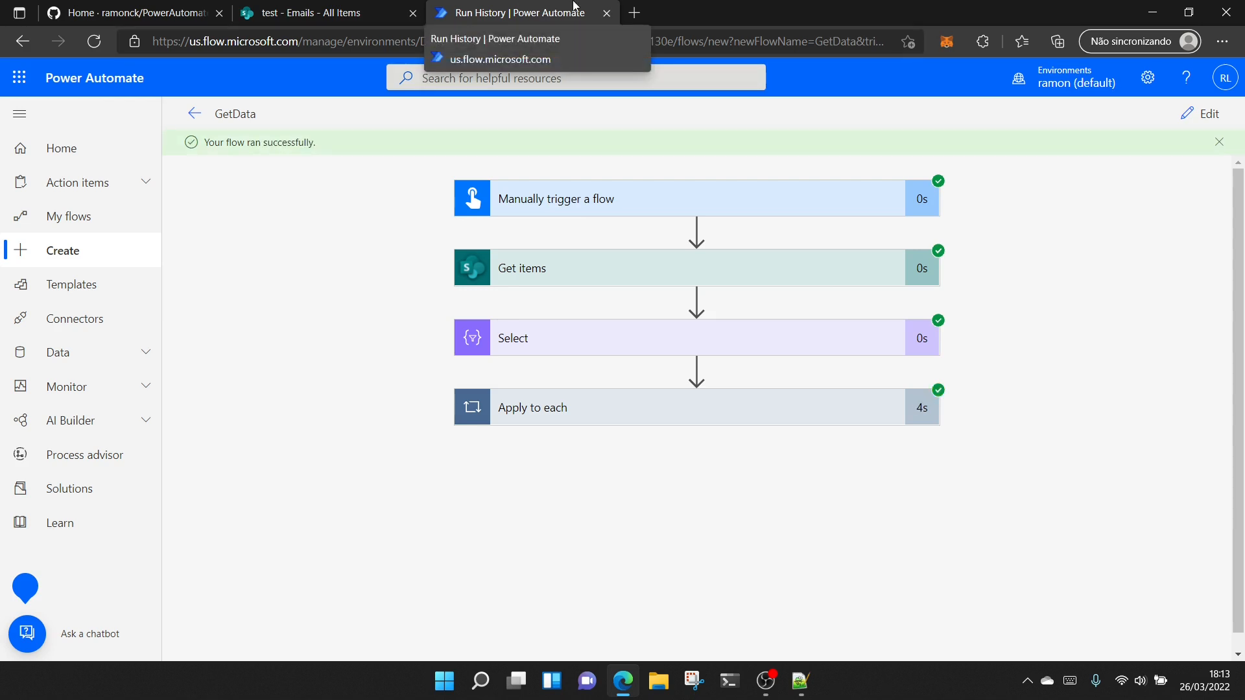
# Compare the items in the SharePoint lists Emails2 and Emails, and return to the flow's run history.
pyautogui.click(312, 12)
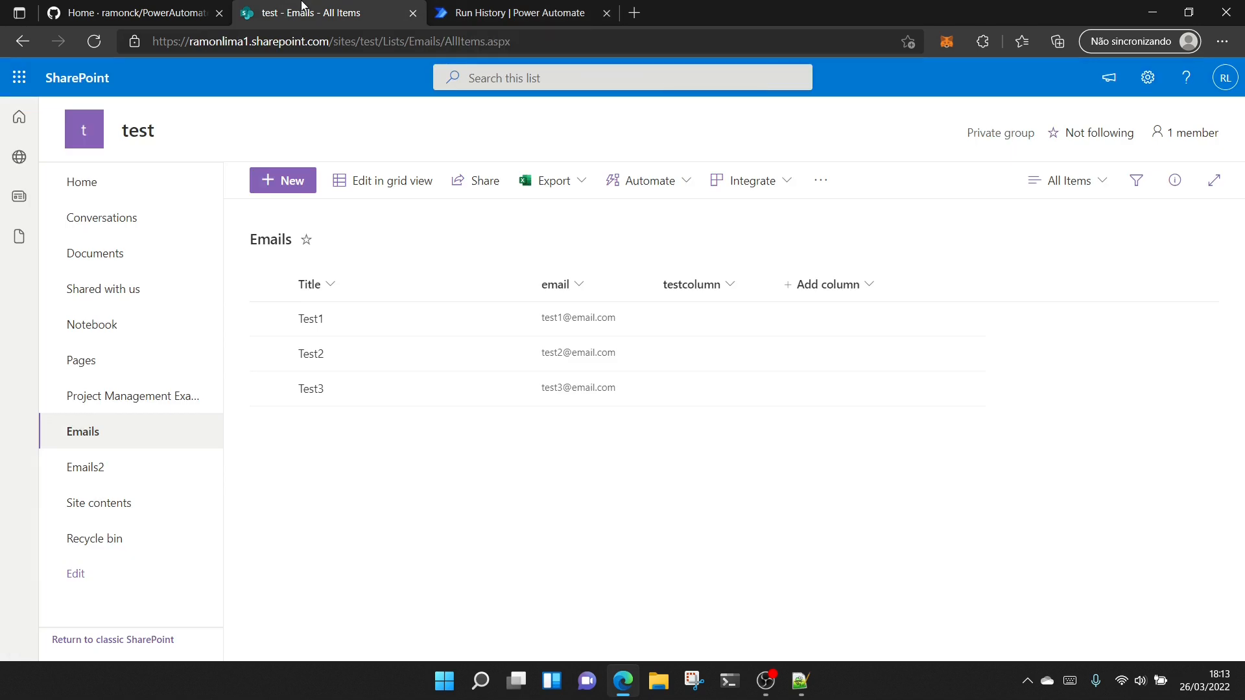
pyautogui.click(88, 469)
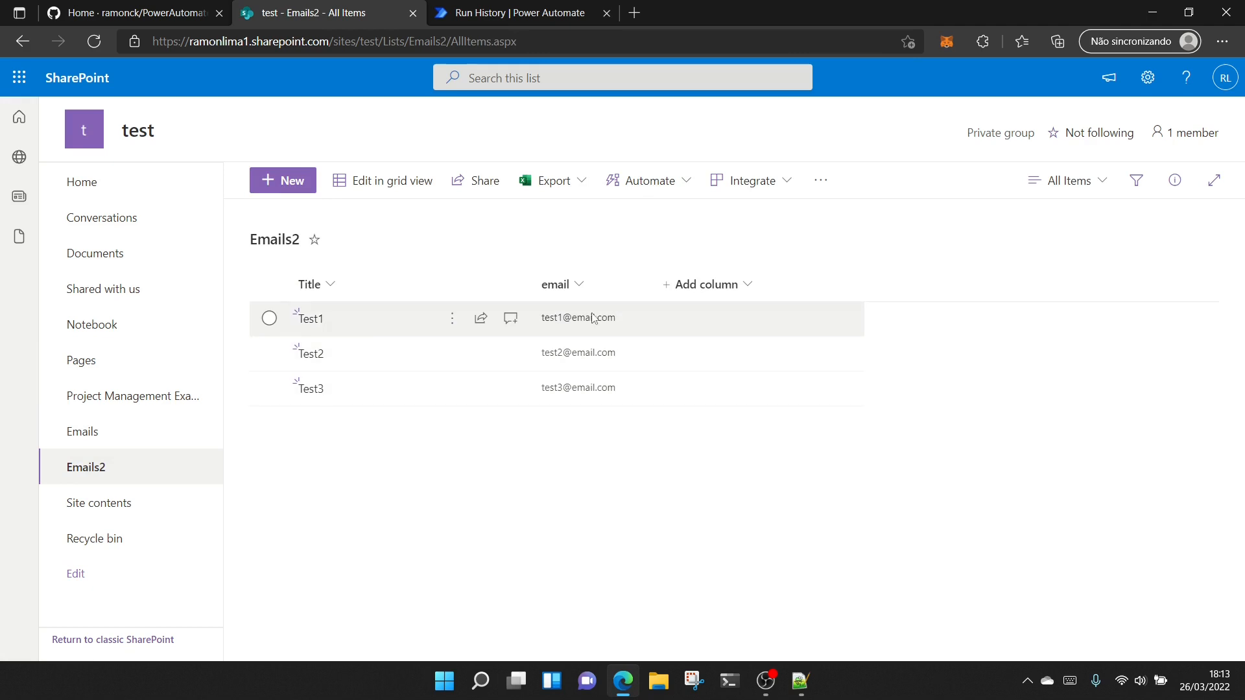
pyautogui.click(113, 439)
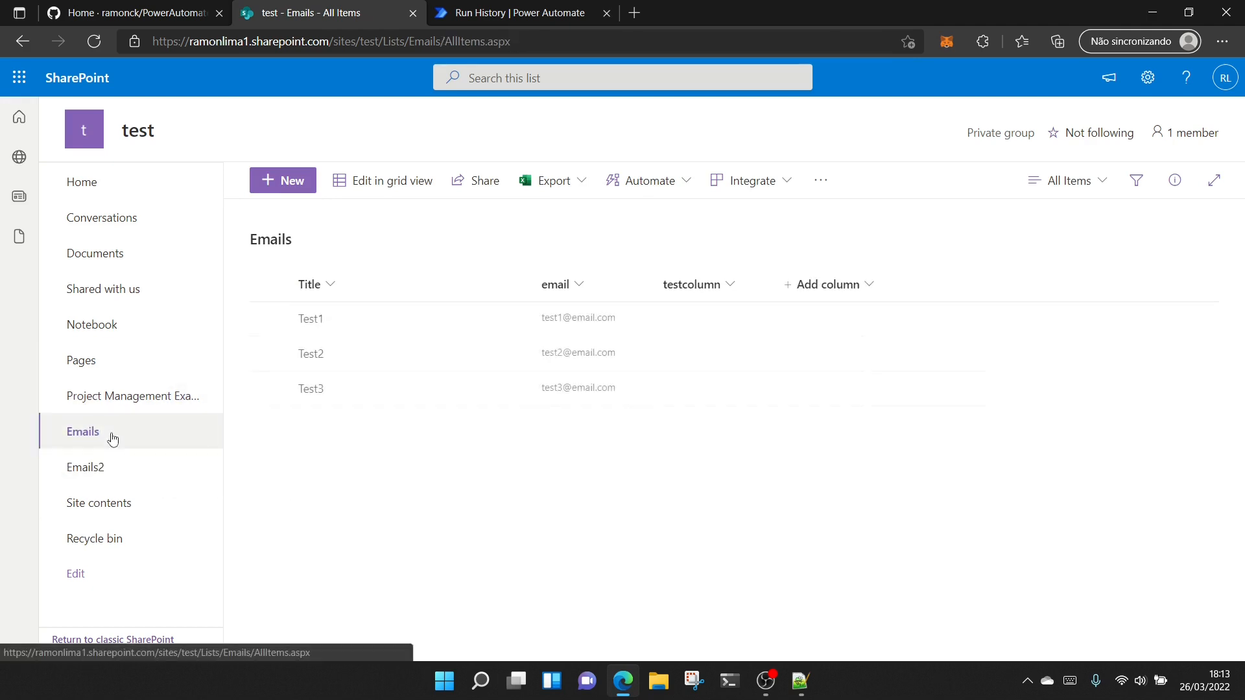
pyautogui.click(515, 8)
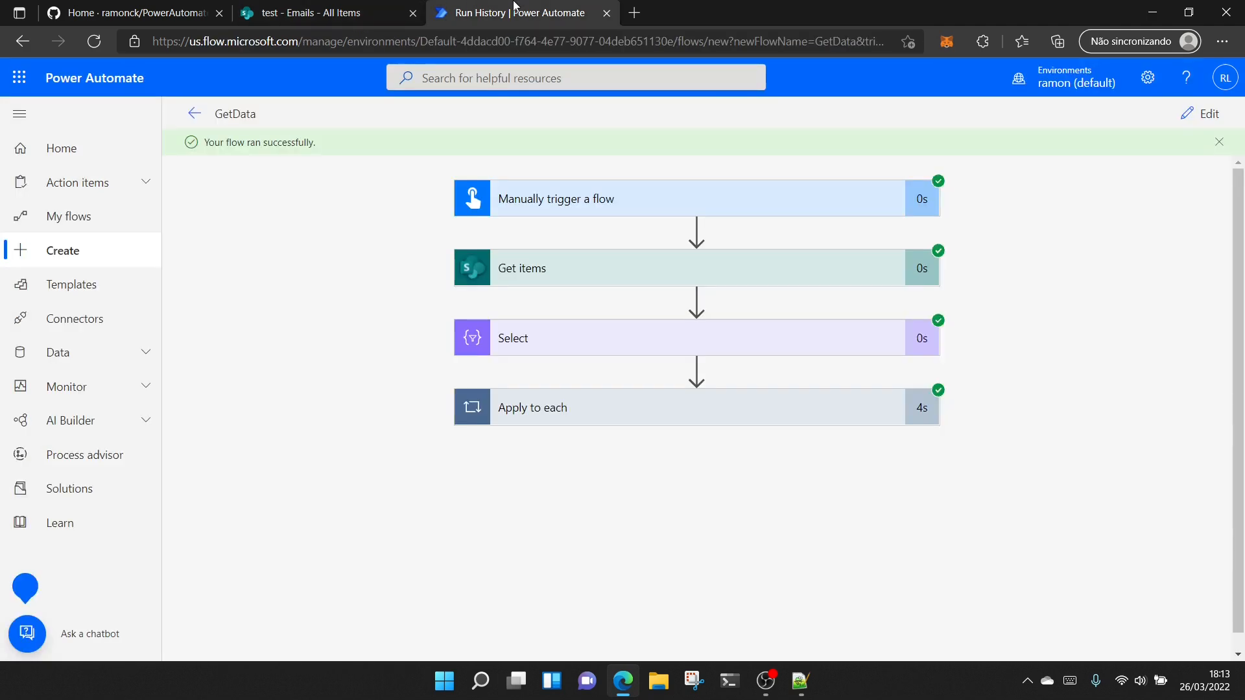
# Examine the Select action's inputs and outputs in the run, checking the Title and email properties, and collapse it.
pyautogui.click(647, 348)
pyautogui.scroll(-3, 557, 531)
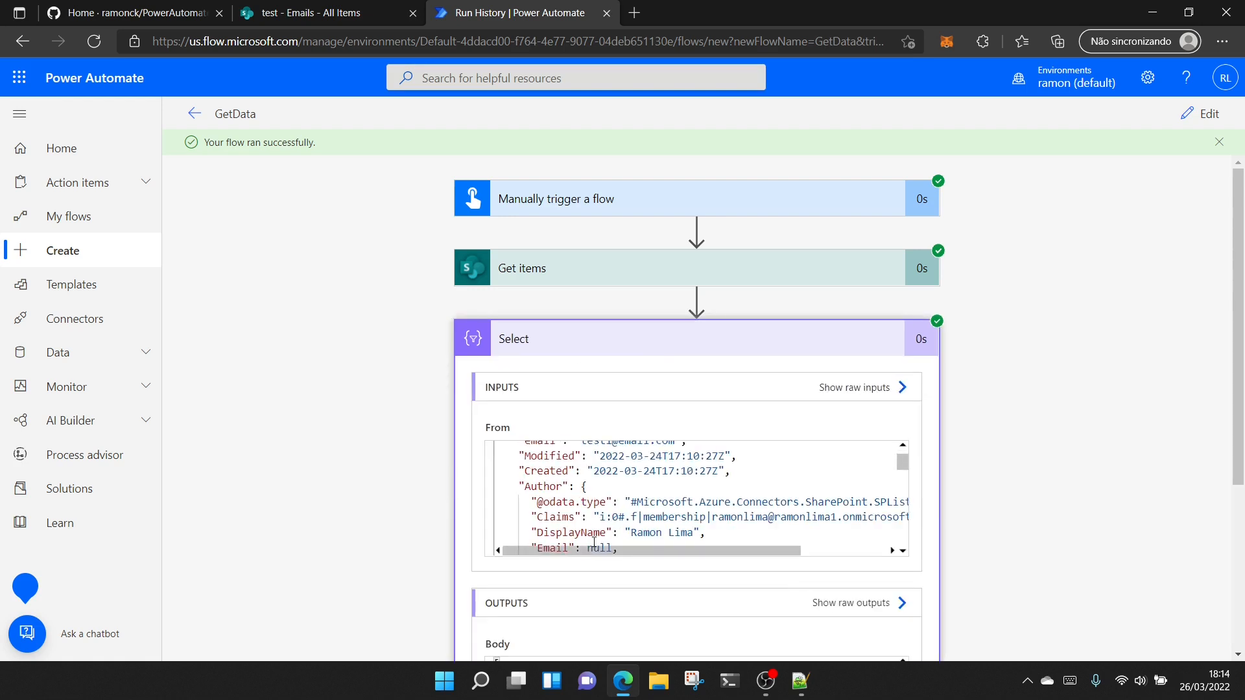
pyautogui.scroll(-2, 1015, 538)
pyautogui.scroll(-1, 1084, 510)
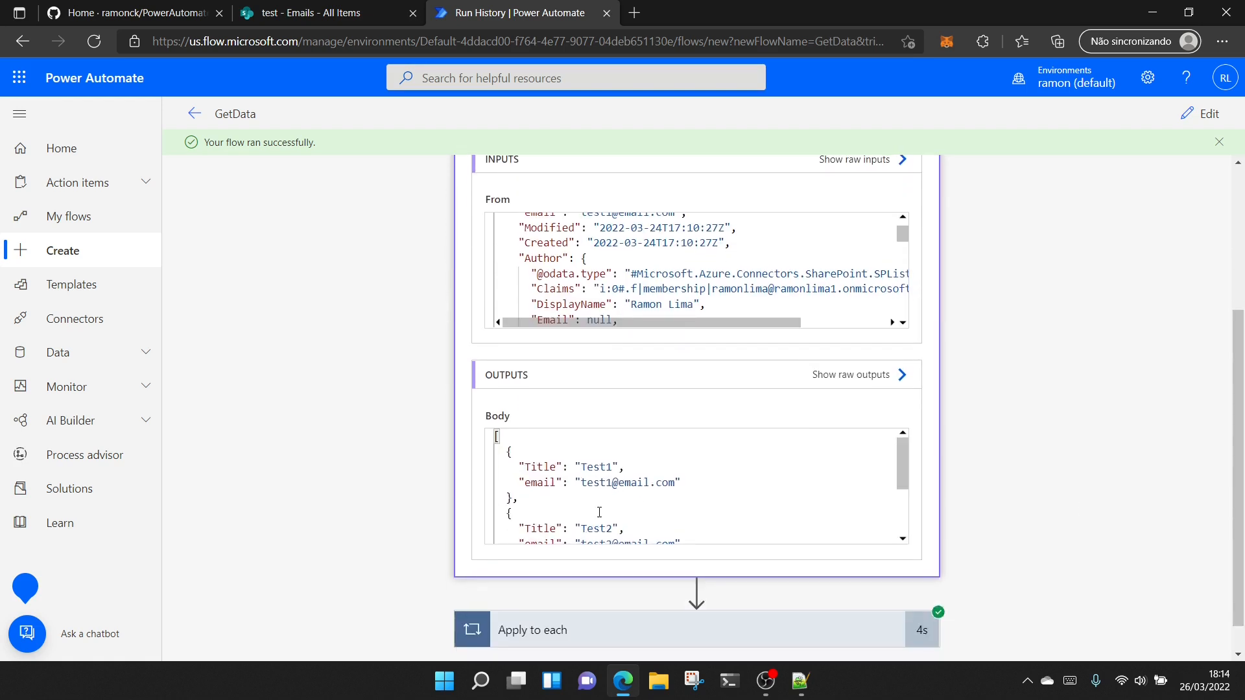
pyautogui.doubleClick(558, 474)
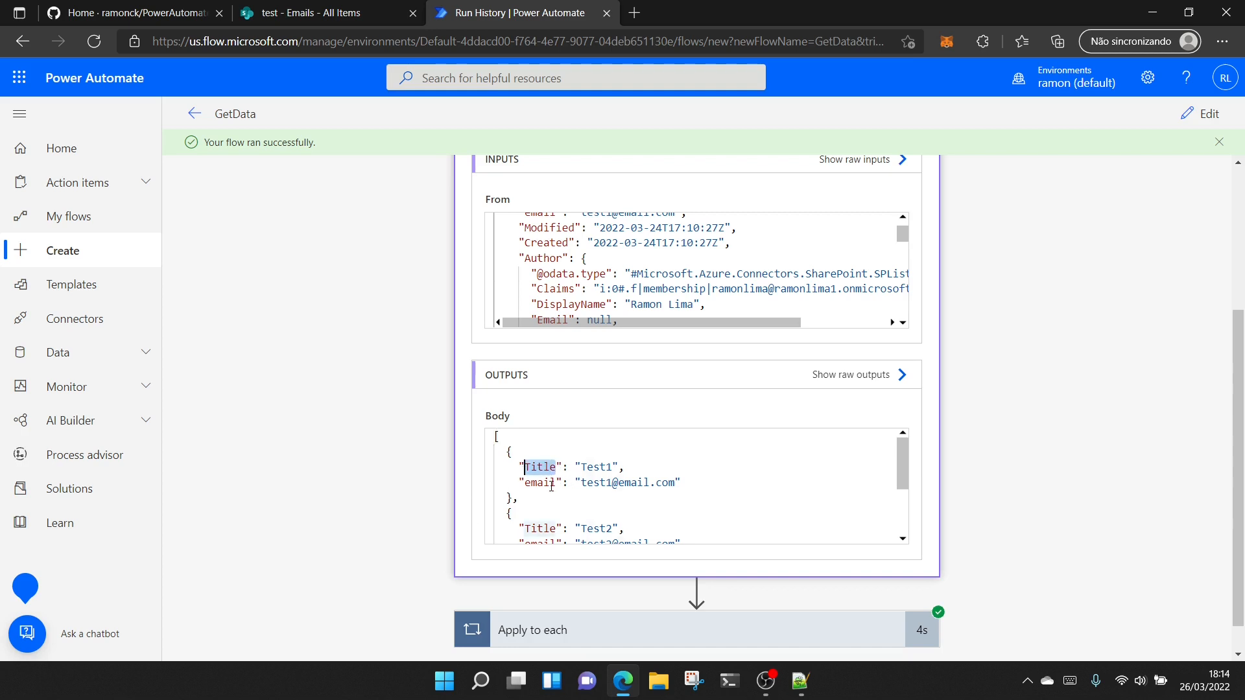
pyautogui.moveTo(557, 484); pyautogui.dragTo(525, 485)
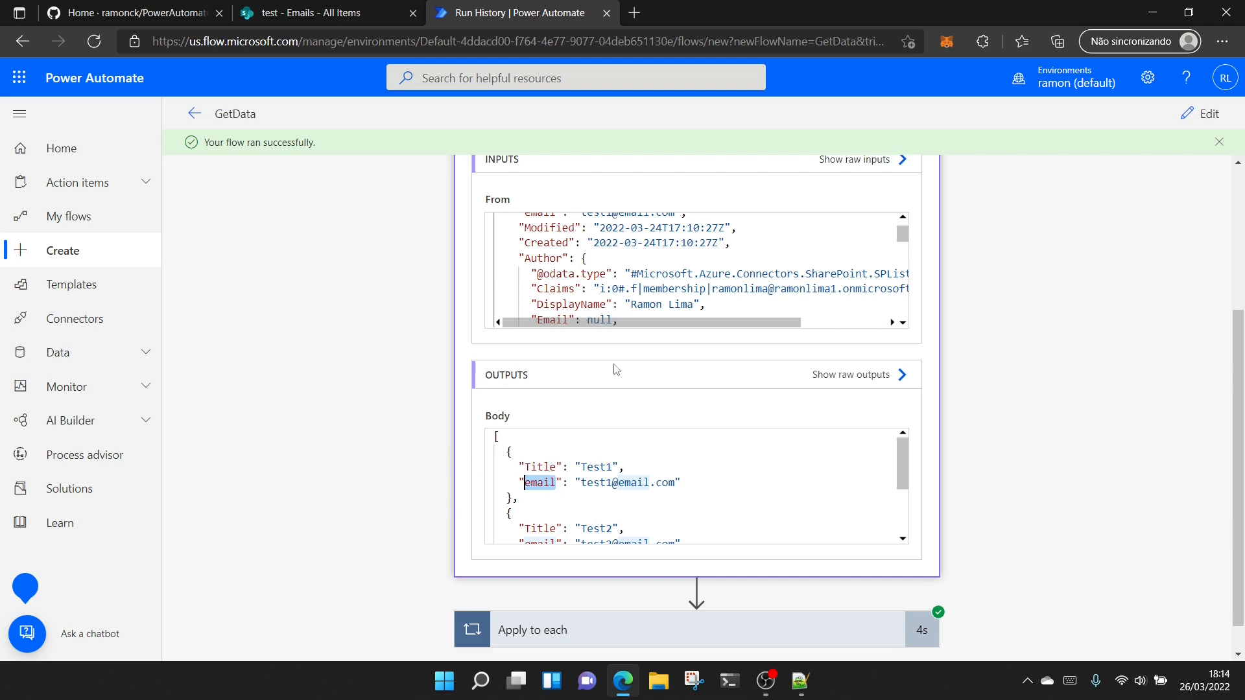
pyautogui.scroll(1, 911, 448)
pyautogui.scroll(2, 912, 449)
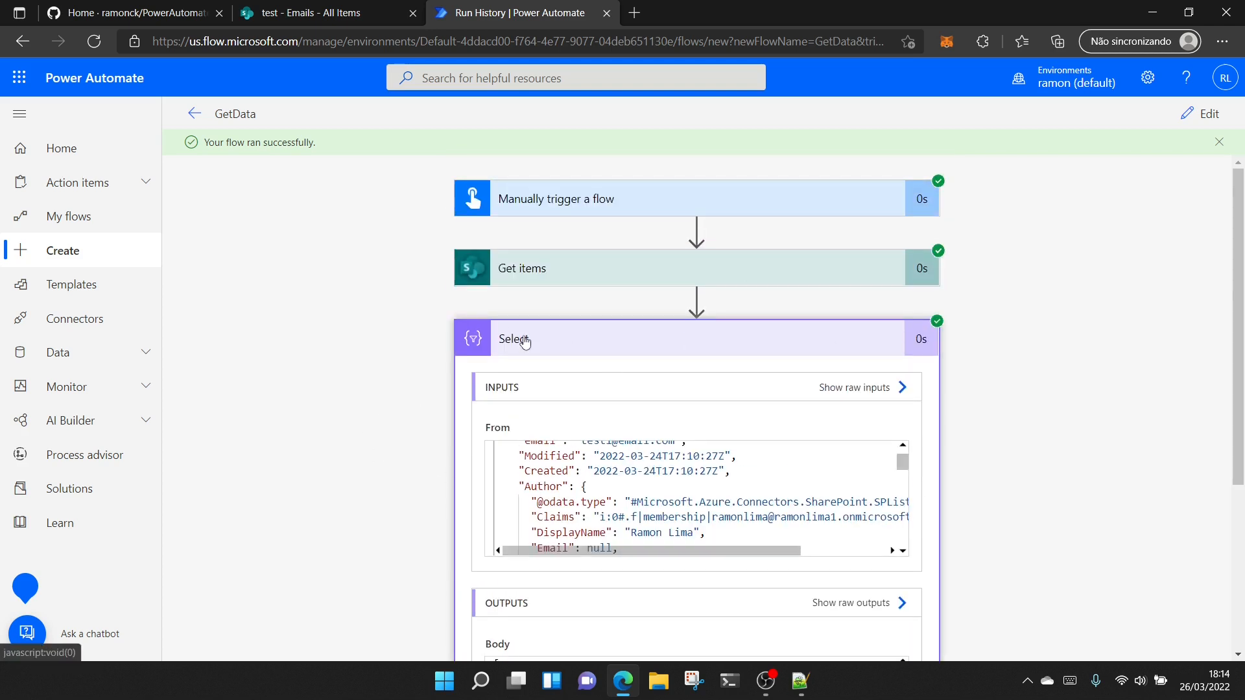
pyautogui.click(594, 356)
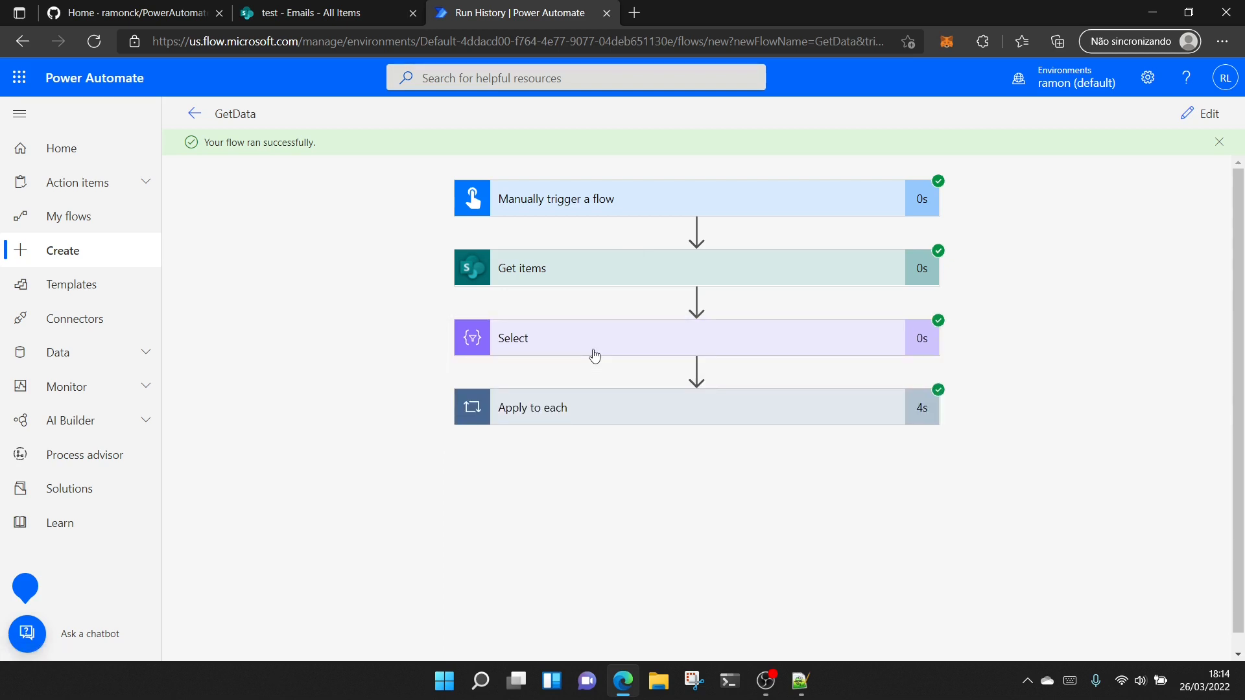
# Expand the Apply to each loop in the run history to inspect its HTTP request iterations.
pyautogui.click(671, 415)
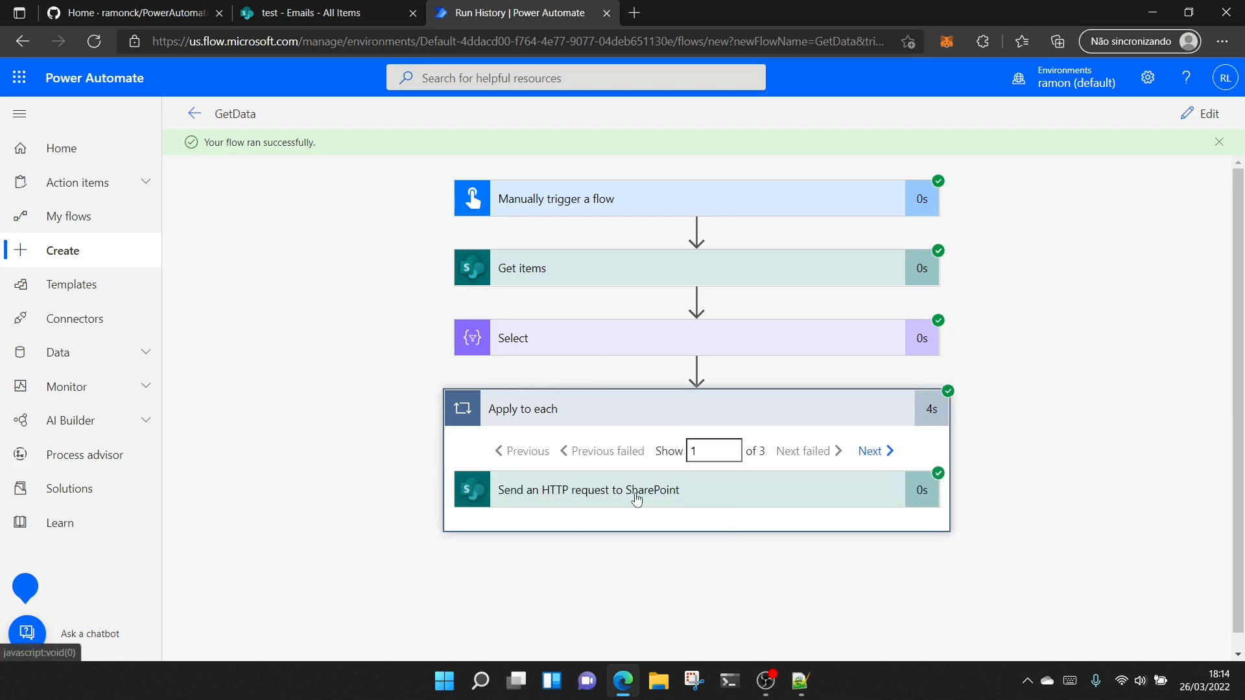